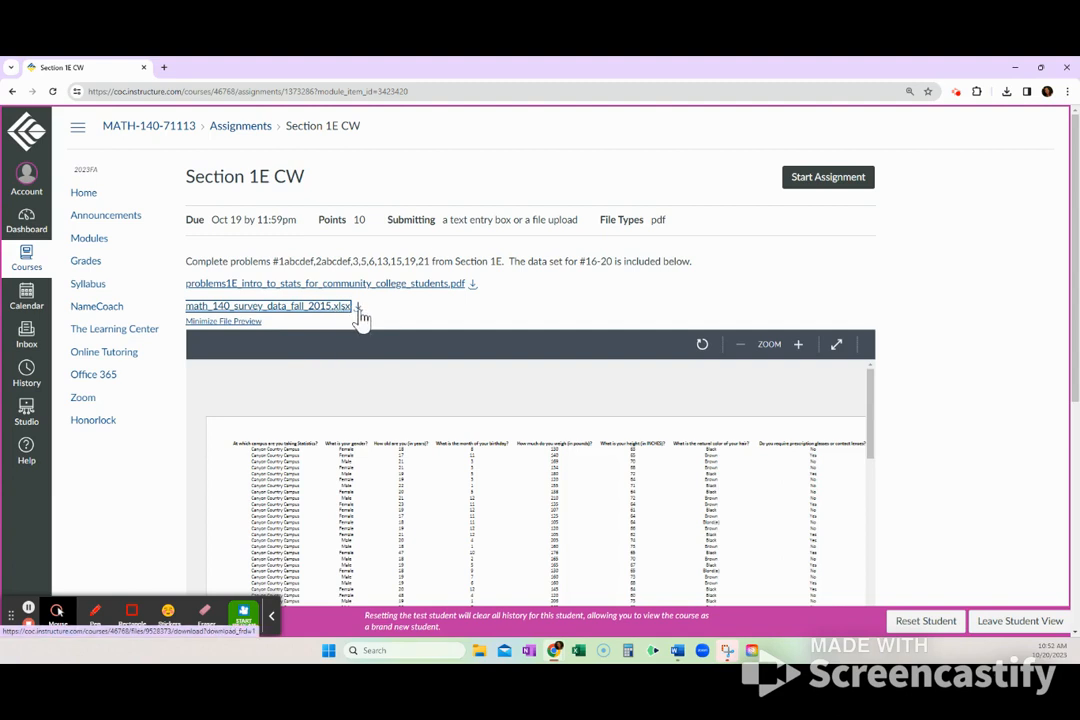
Step: Download math_140_survey_data_fall_2015.xlsx from the assignment page and open it in Excel, maximized with editing enabled
{"action": "left_click", "coordinate": [358, 309]}
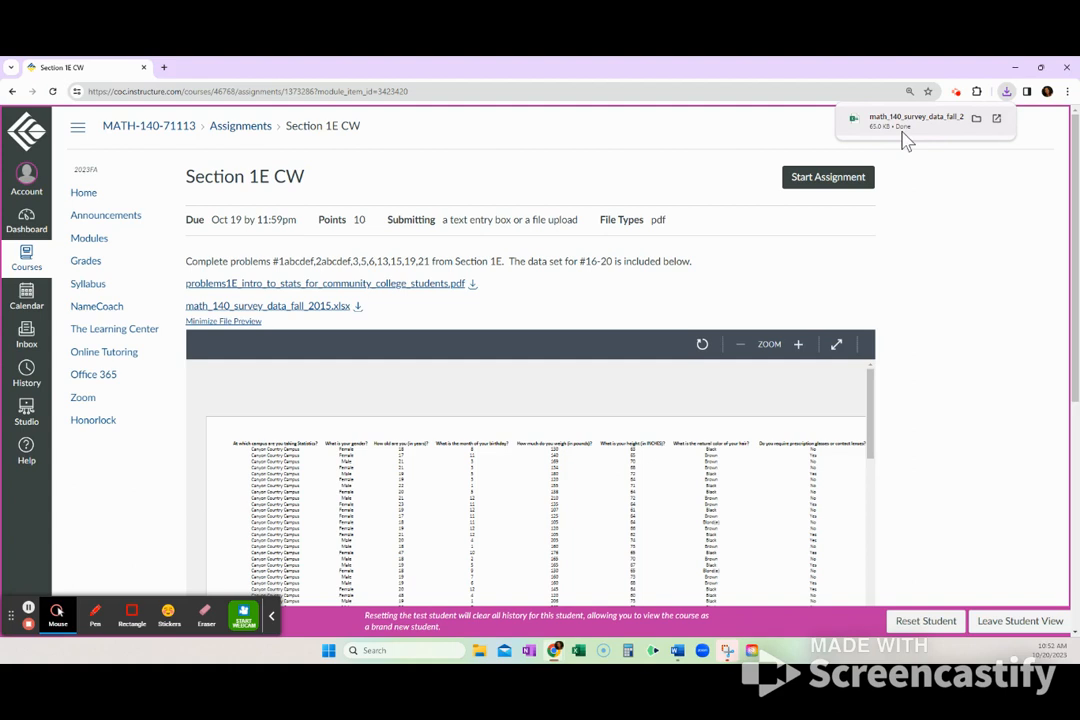
{"action": "left_click", "coordinate": [997, 120]}
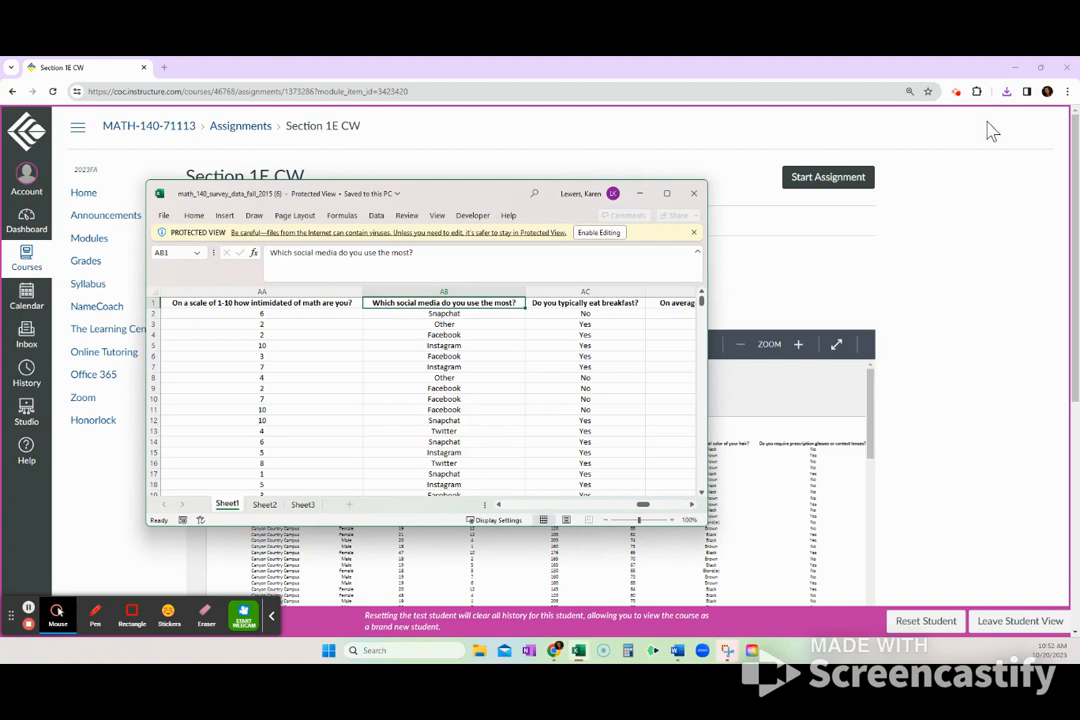
{"action": "left_click", "coordinate": [667, 193]}
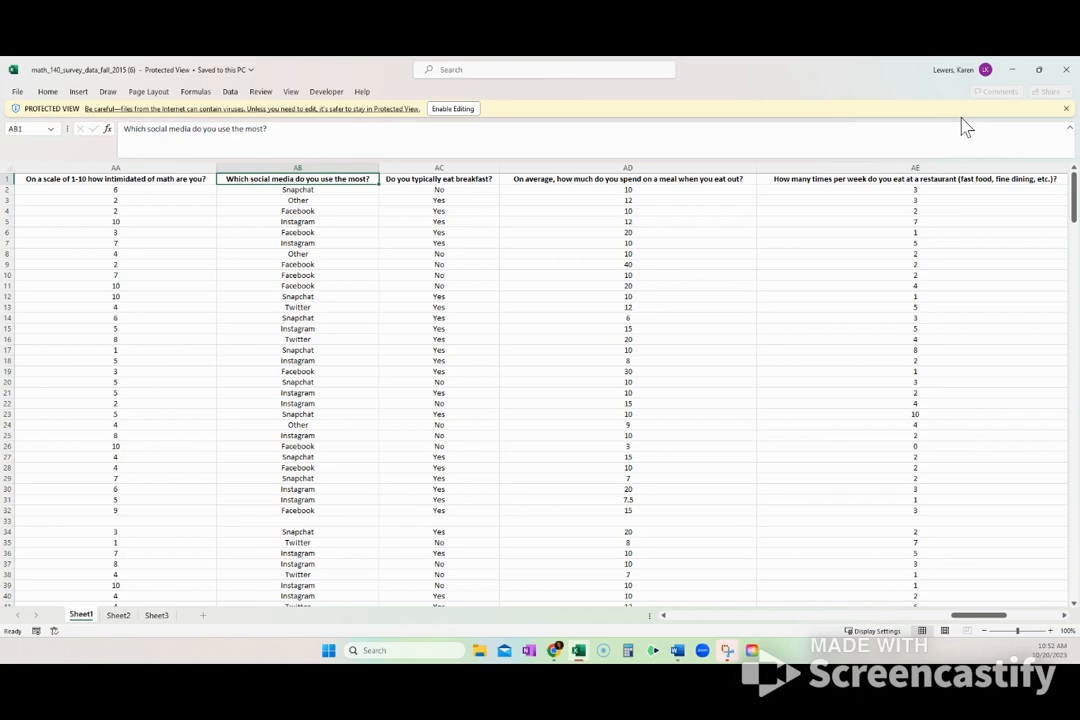
{"action": "left_click", "coordinate": [450, 109]}
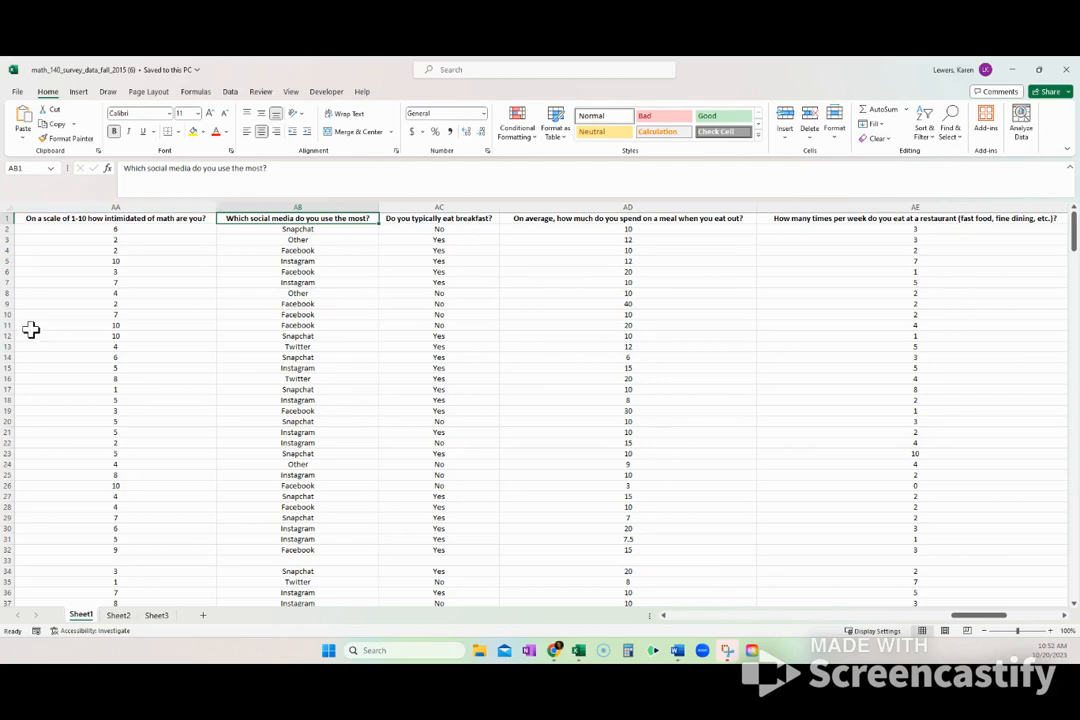
Step: Examine the survey questions across the header row and the extent of the data down to the last rows
{"action": "left_click_drag", "start_coordinate": [978, 615], "coordinate": [668, 645]}
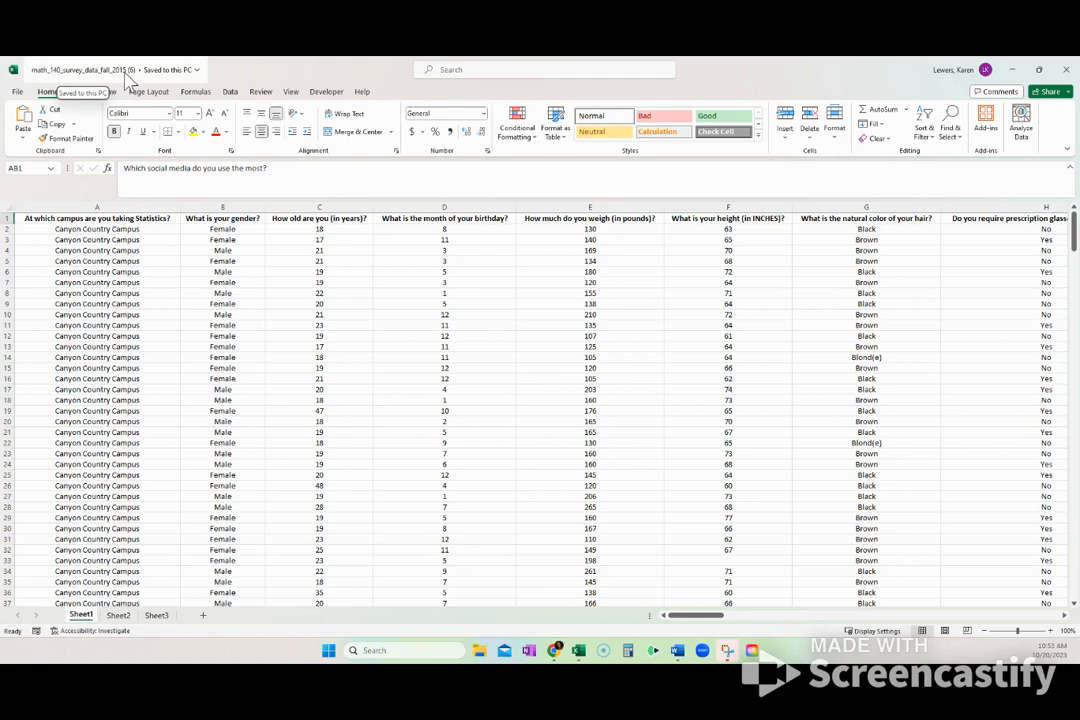
{"action": "left_click", "coordinate": [120, 219]}
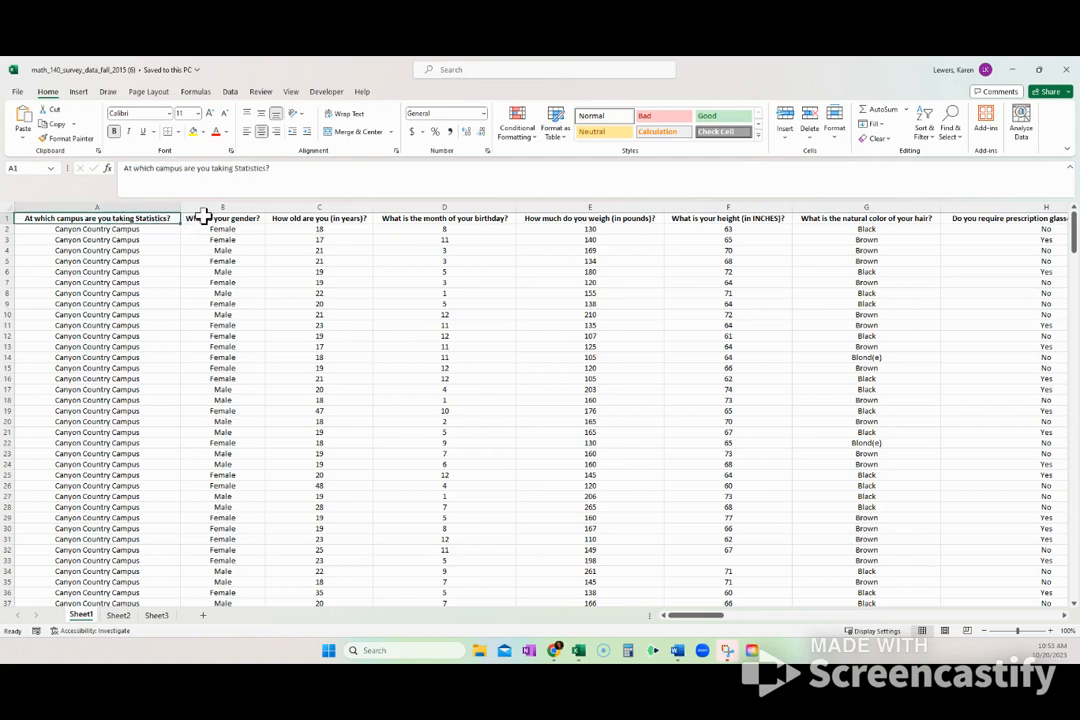
{"action": "left_click", "coordinate": [205, 218]}
{"action": "left_click", "coordinate": [327, 220]}
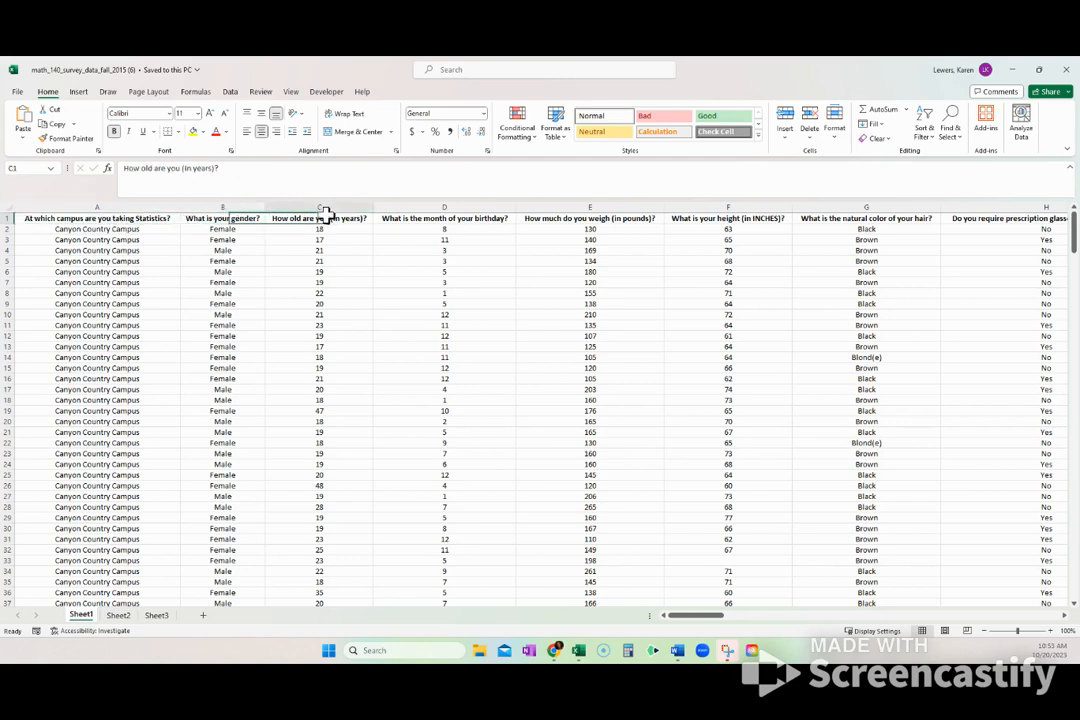
{"action": "left_click", "coordinate": [418, 219]}
{"action": "left_click_drag", "start_coordinate": [689, 620], "coordinate": [1028, 632]}
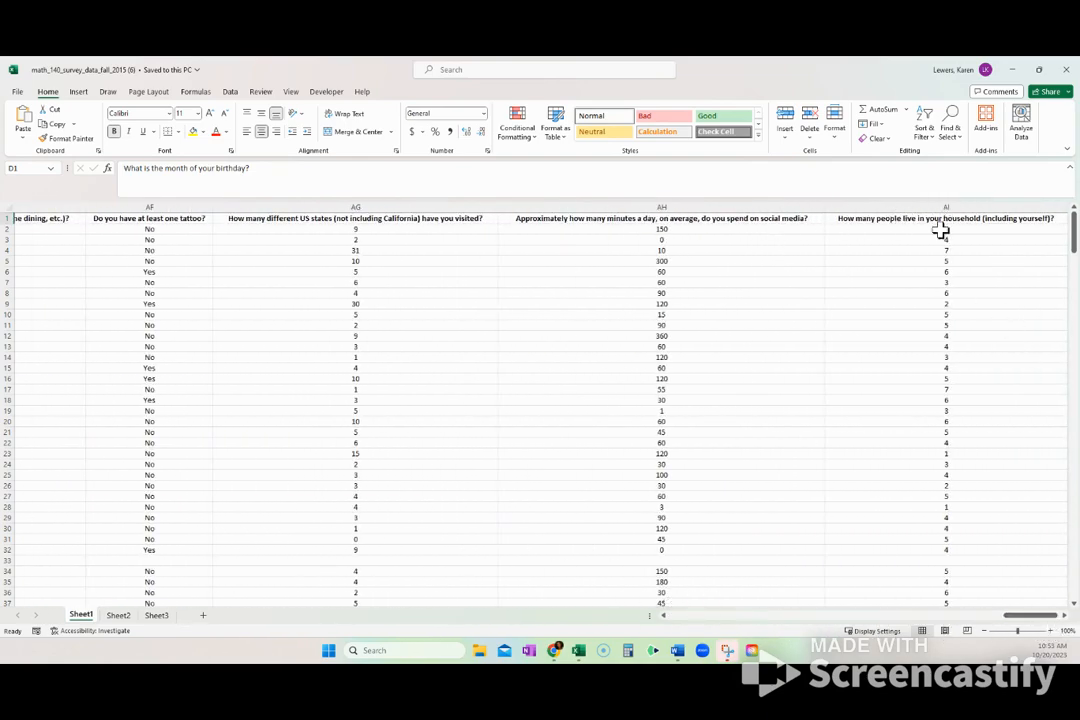
{"action": "left_click_drag", "start_coordinate": [1047, 625], "coordinate": [693, 651]}
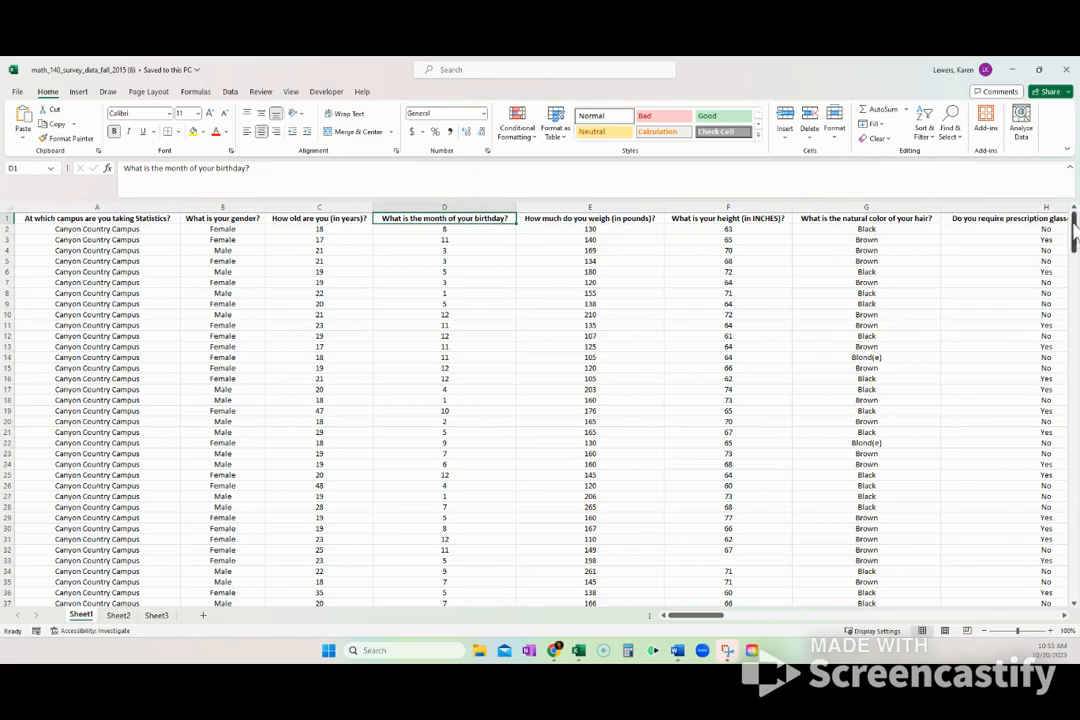
{"action": "left_click_drag", "start_coordinate": [1074, 226], "coordinate": [1075, 572]}
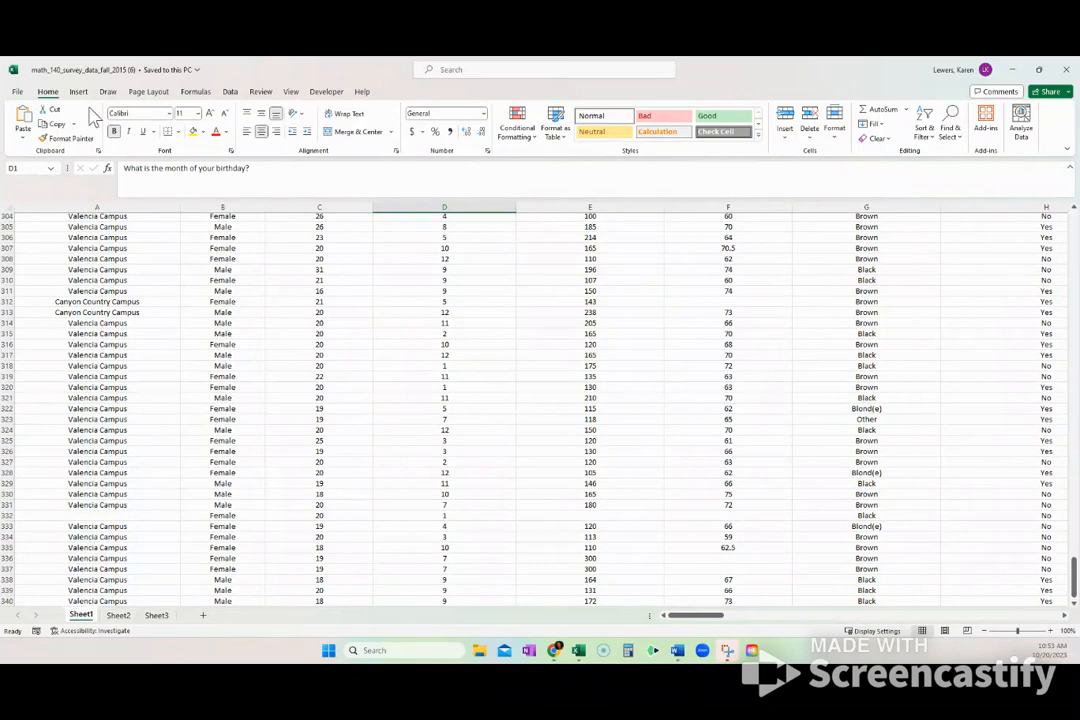
{"action": "left_click_drag", "start_coordinate": [1073, 577], "coordinate": [1075, 225]}
Step: Examine the header row, the campus, gender and age columns, and the natural hair color question
{"action": "left_click", "coordinate": [8, 218]}
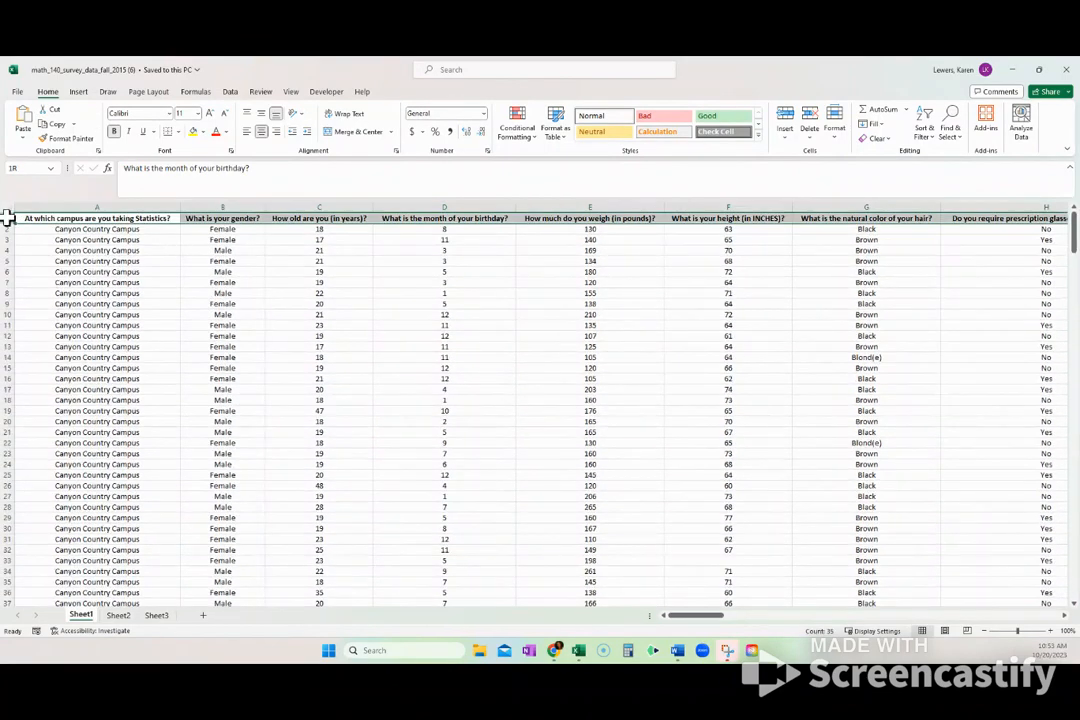
{"action": "left_click", "coordinate": [175, 283]}
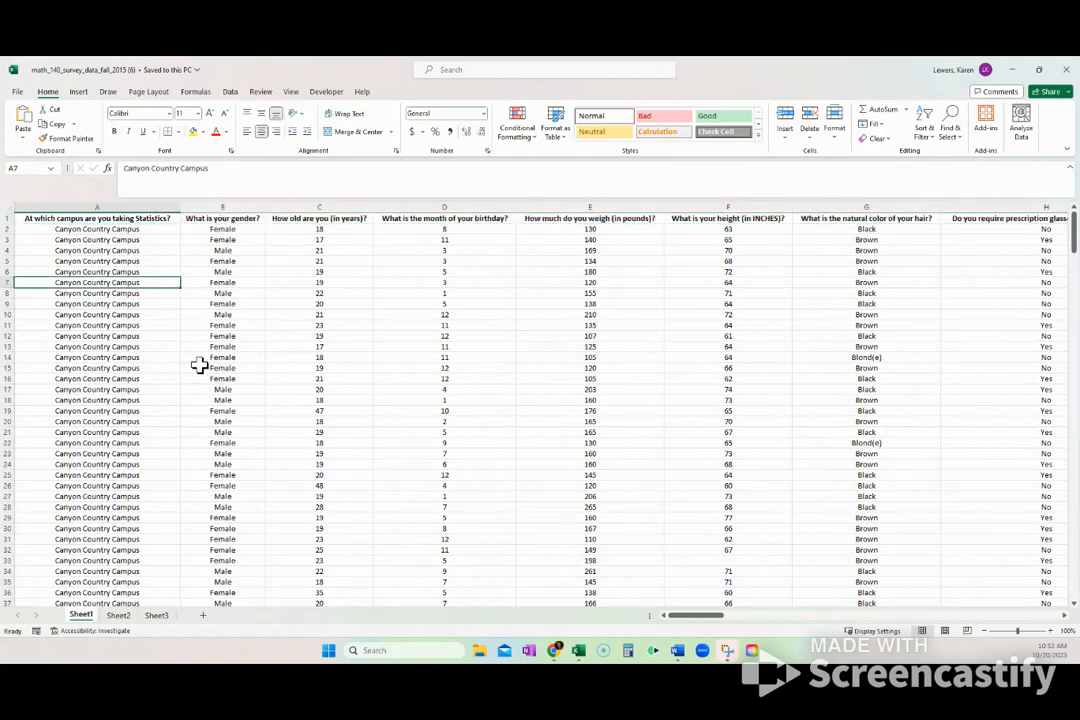
{"action": "left_click", "coordinate": [87, 207]}
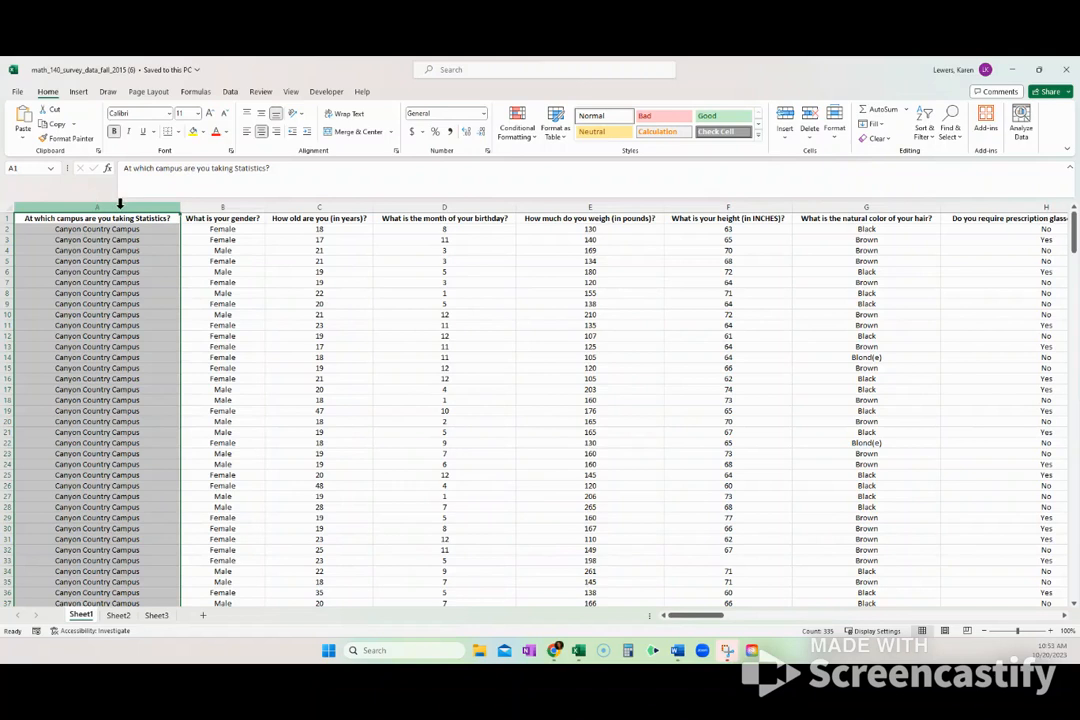
{"action": "left_click", "coordinate": [242, 205]}
{"action": "left_click", "coordinate": [320, 204]}
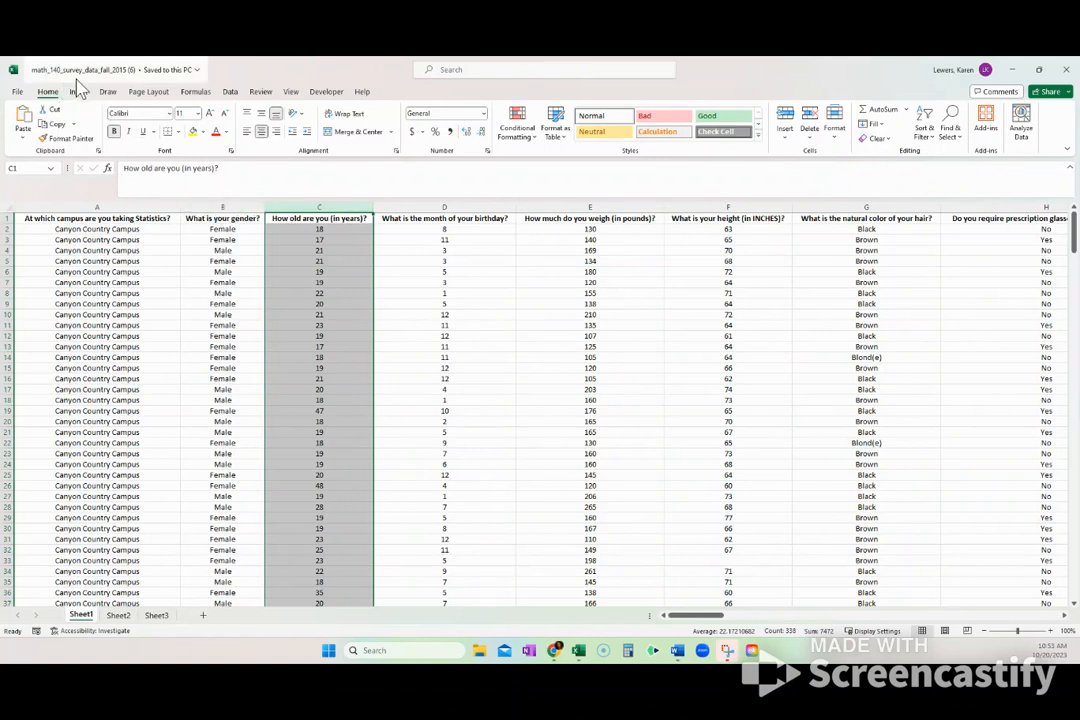
{"action": "left_click", "coordinate": [222, 203]}
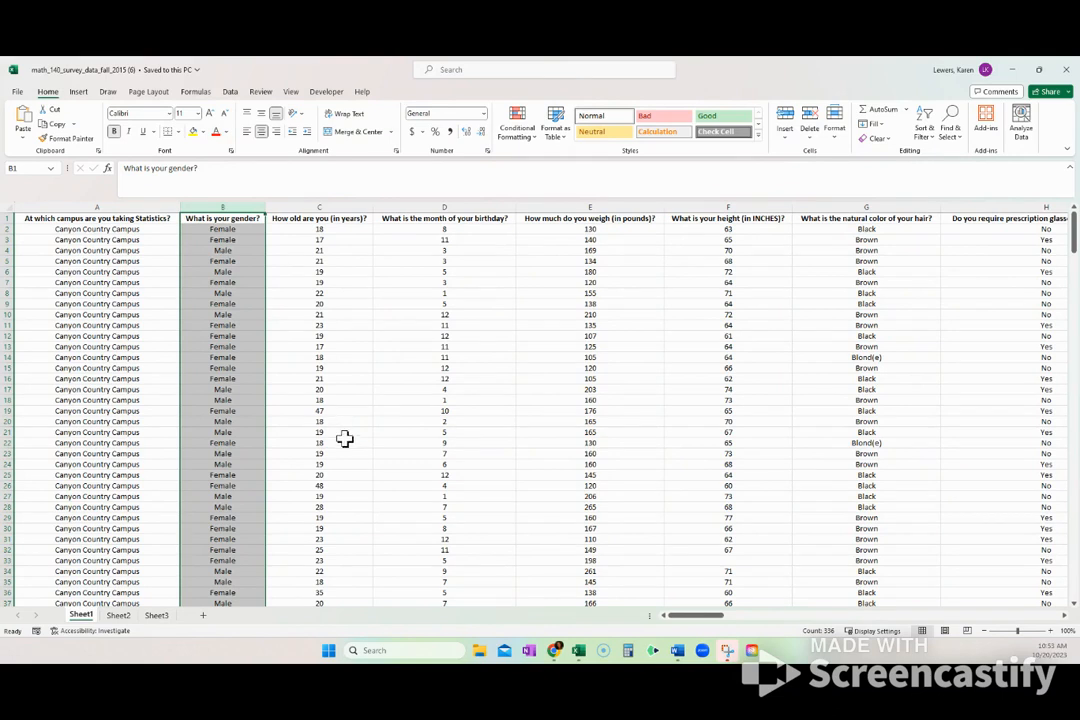
{"action": "left_click", "coordinate": [345, 441]}
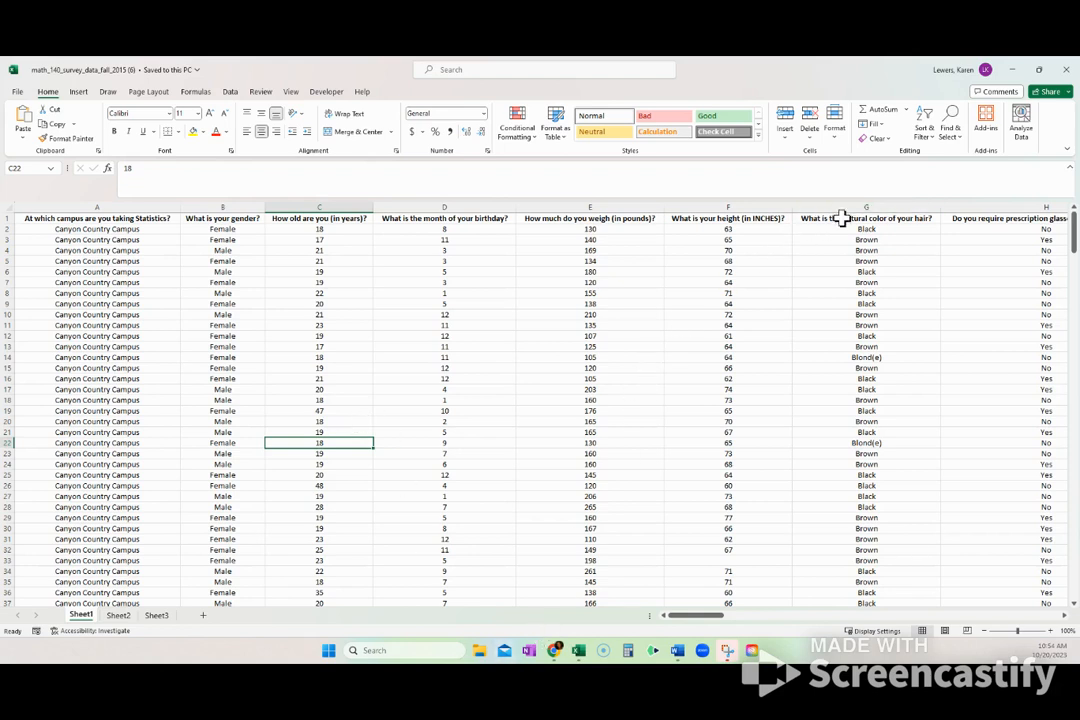
{"action": "left_click", "coordinate": [843, 218]}
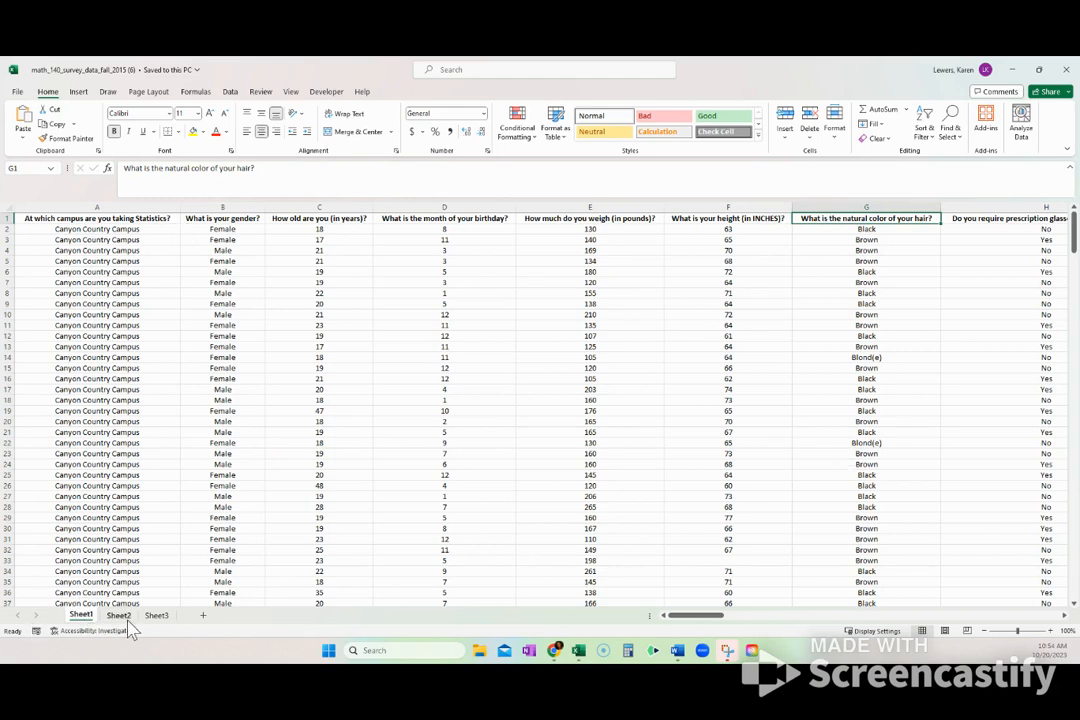
Step: Rename Sheet1 as All Data
{"action": "double_click", "coordinate": [82, 615]}
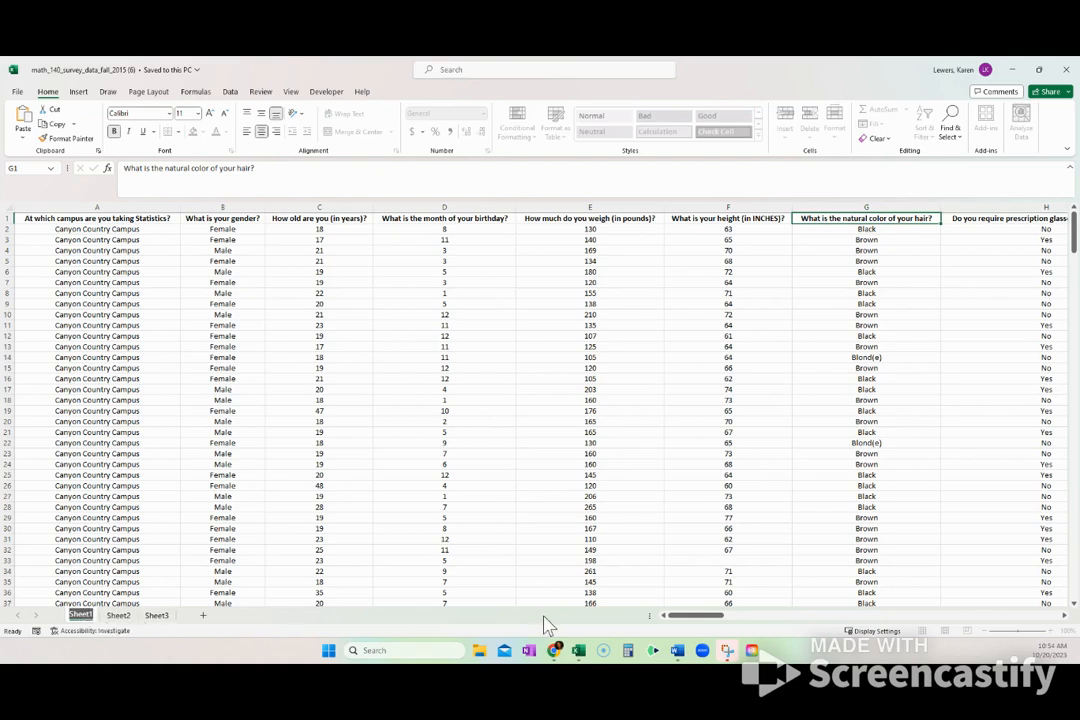
{"action": "key", "text": "Return"}
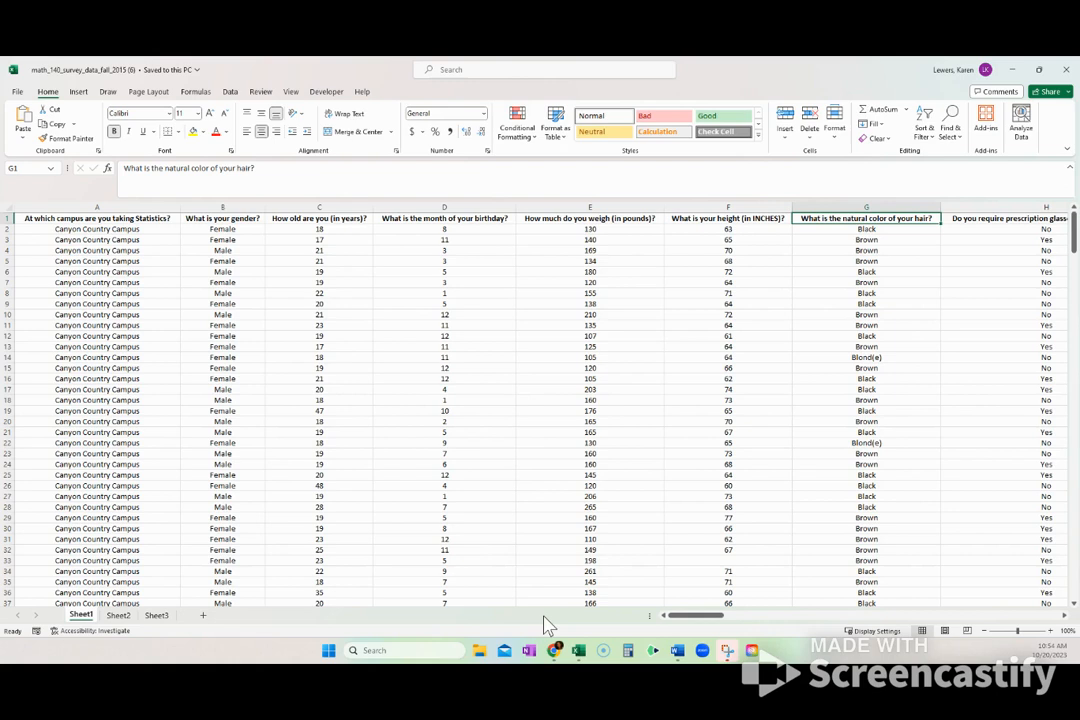
{"action": "double_click", "coordinate": [80, 616]}
{"action": "double_click", "coordinate": [80, 616]}
{"action": "type", "text": "All Data"}
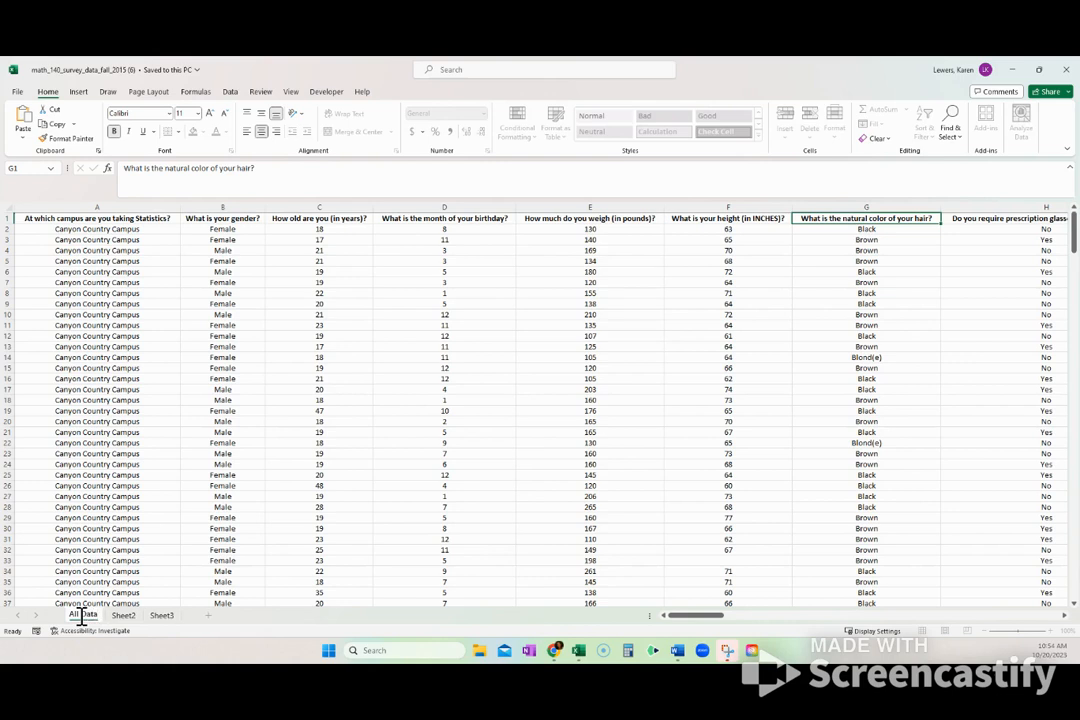
{"action": "left_click", "coordinate": [150, 561]}
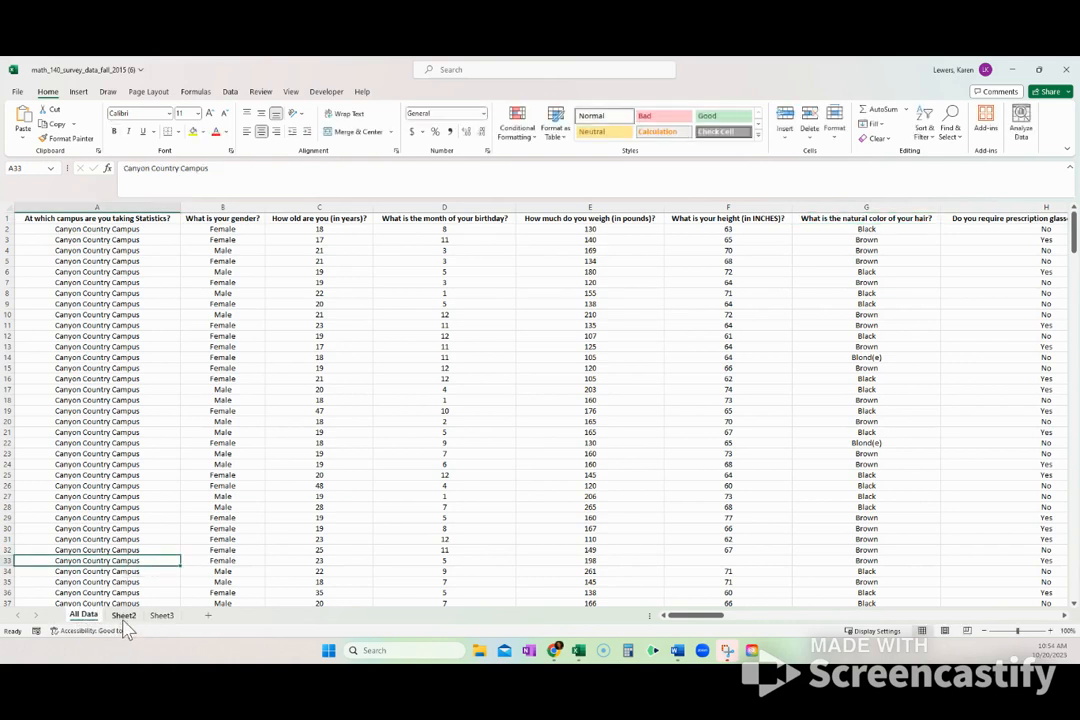
Step: Rename Sheet2 as Hair Color
{"action": "left_click", "coordinate": [124, 617]}
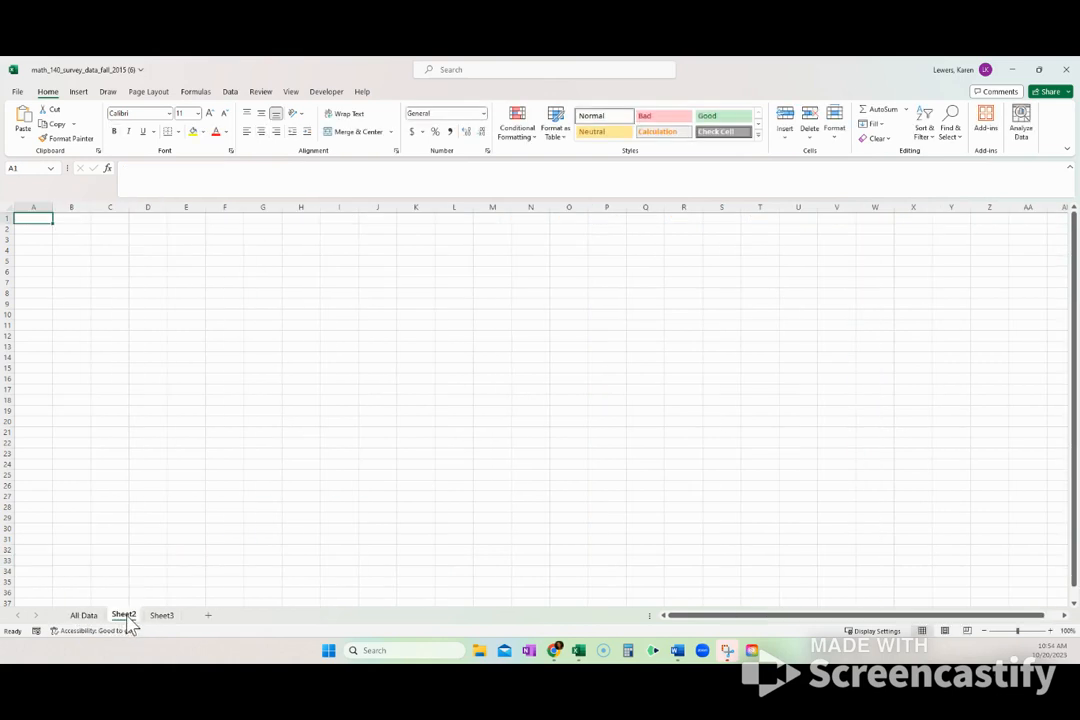
{"action": "double_click", "coordinate": [125, 616]}
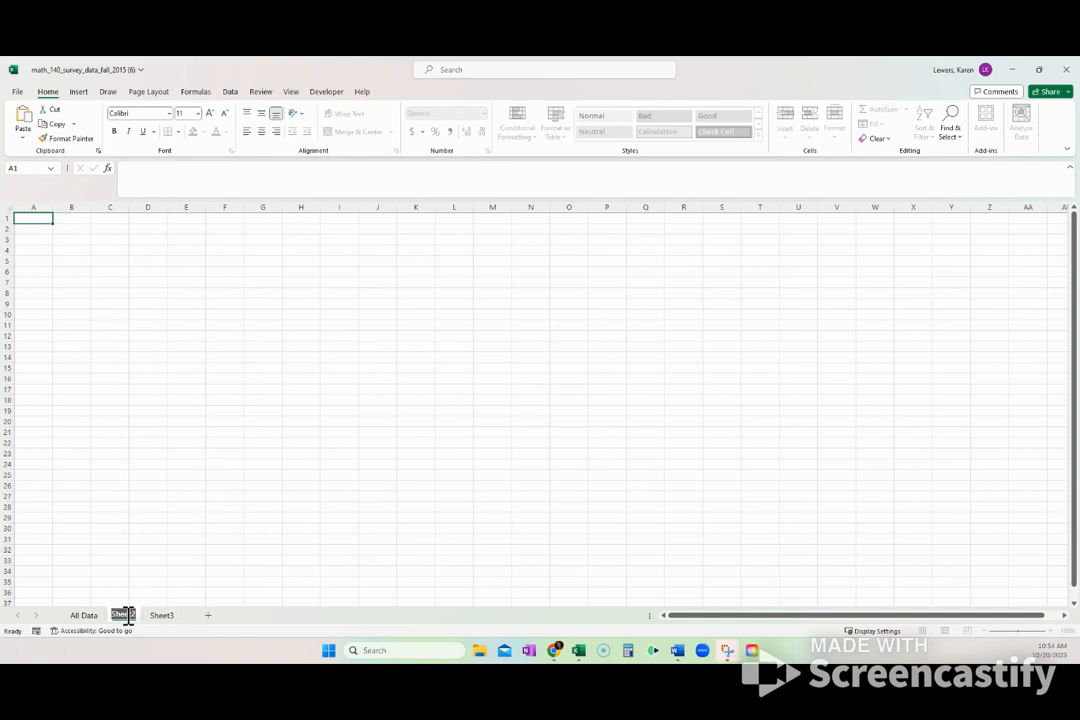
{"action": "type", "text": "Hair Color"}
{"action": "left_click", "coordinate": [154, 595]}
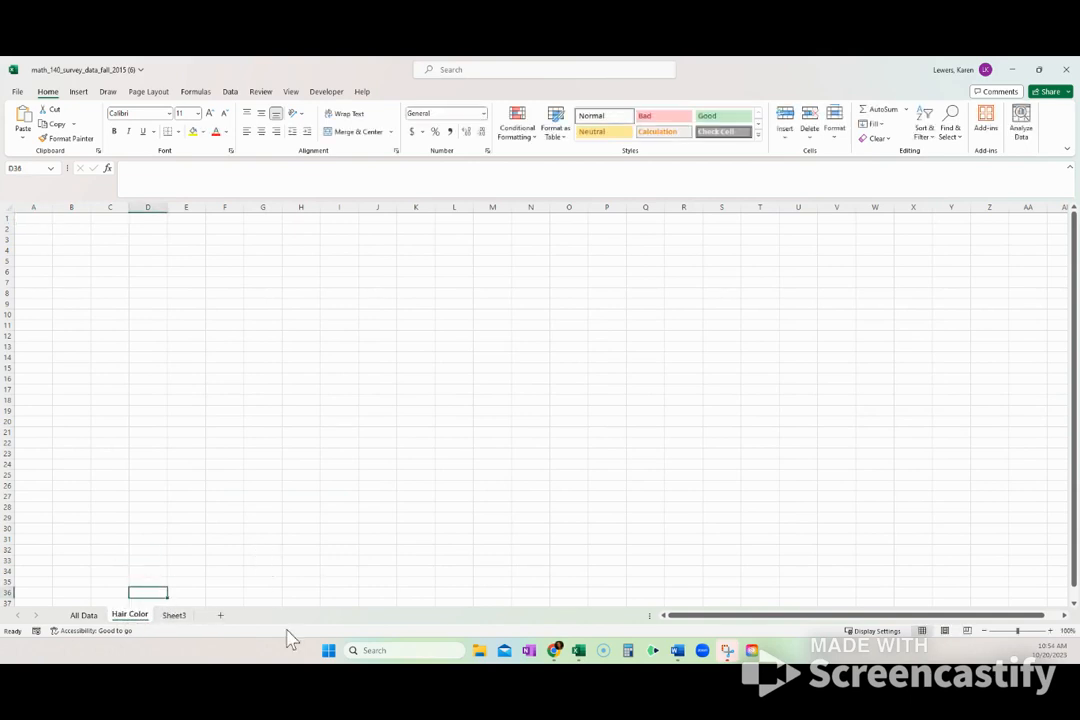
Step: Rename Sheet3 as Political Party
{"action": "double_click", "coordinate": [175, 617]}
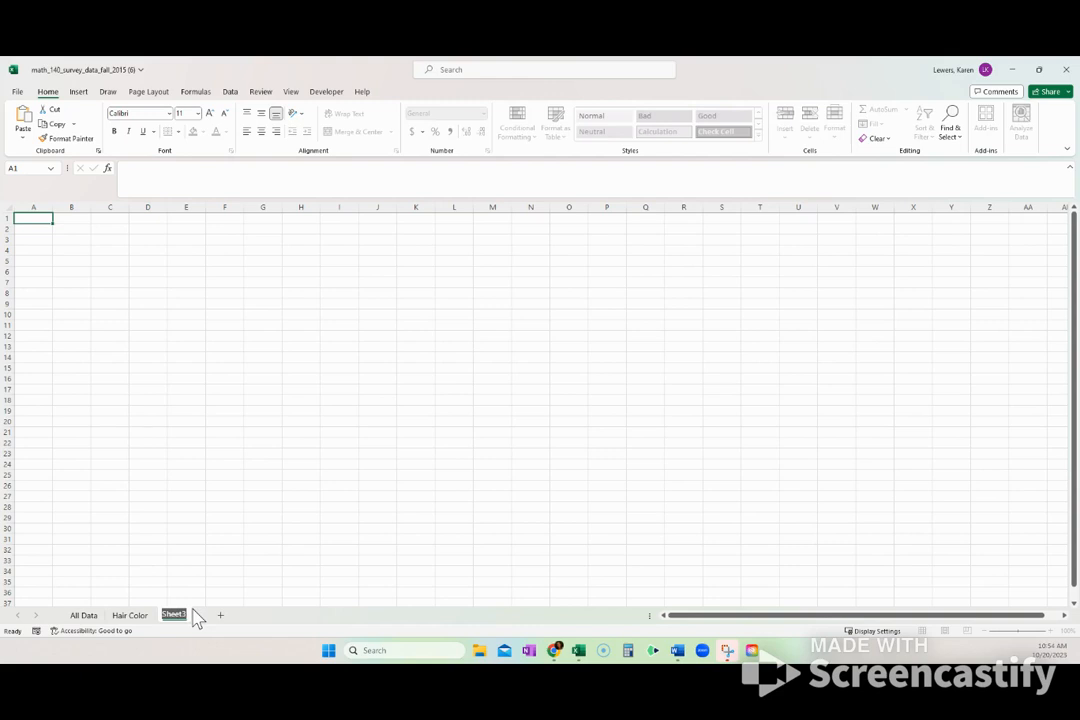
{"action": "type", "text": "Political Party"}
{"action": "left_click", "coordinate": [70, 506]}
Step: Copy the entire "What is the natural color of your hair?" column from the All Data sheet into column A of the Hair Color sheet
{"action": "left_click", "coordinate": [84, 615]}
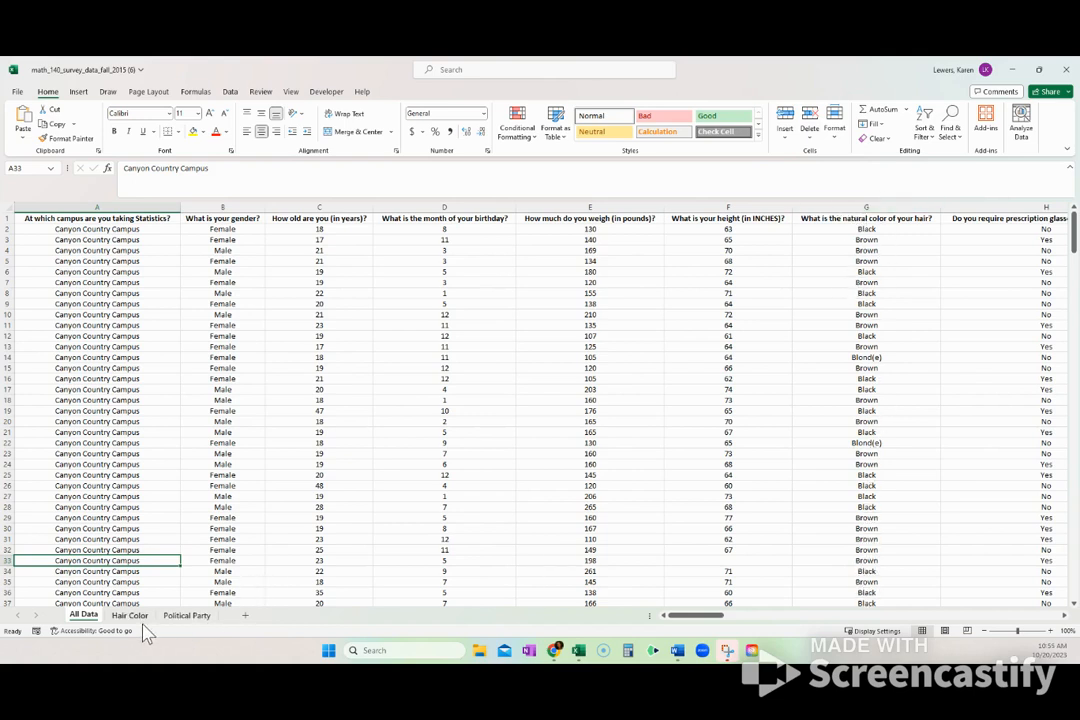
{"action": "left_click", "coordinate": [866, 205]}
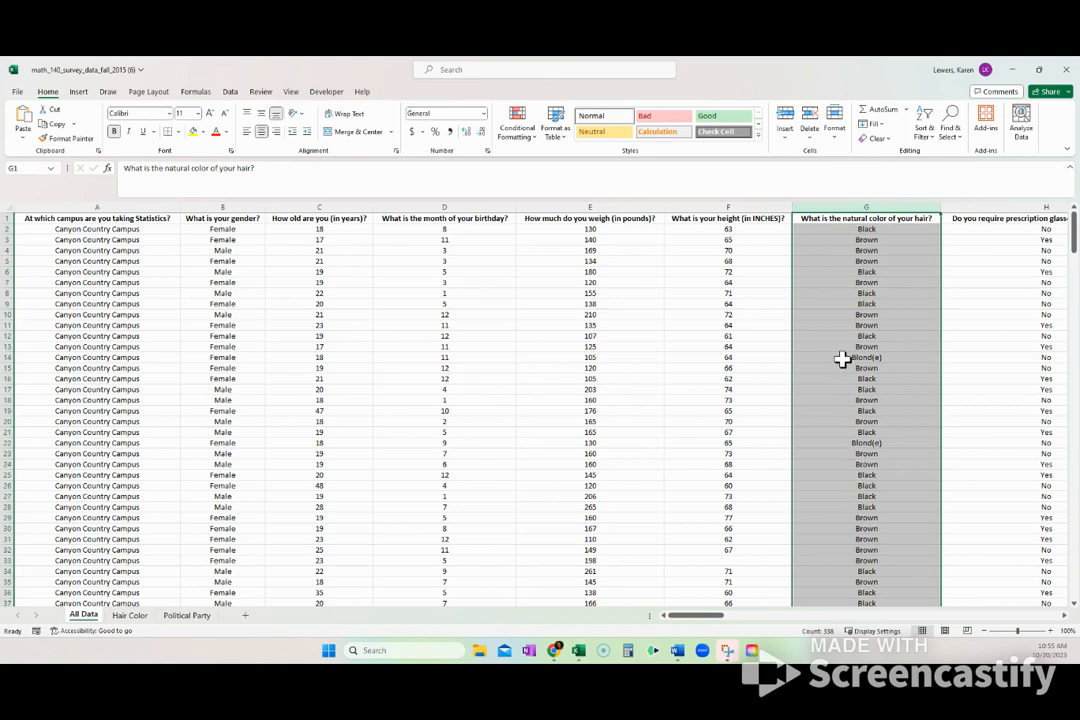
{"action": "right_click", "coordinate": [840, 251]}
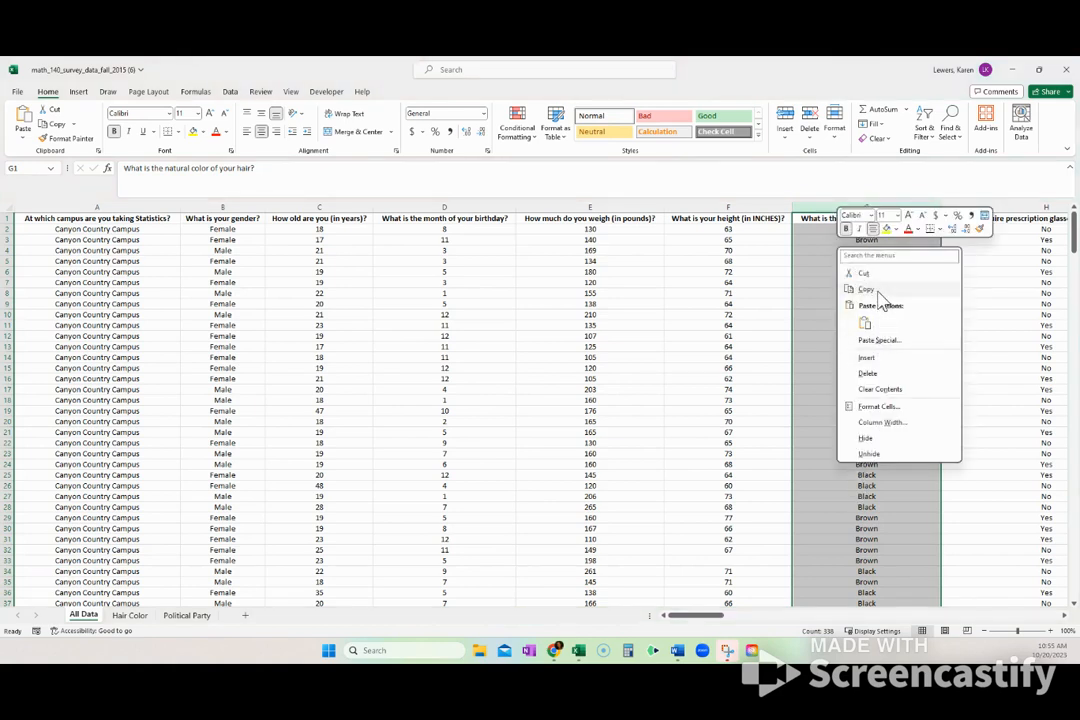
{"action": "right_click", "coordinate": [813, 285]}
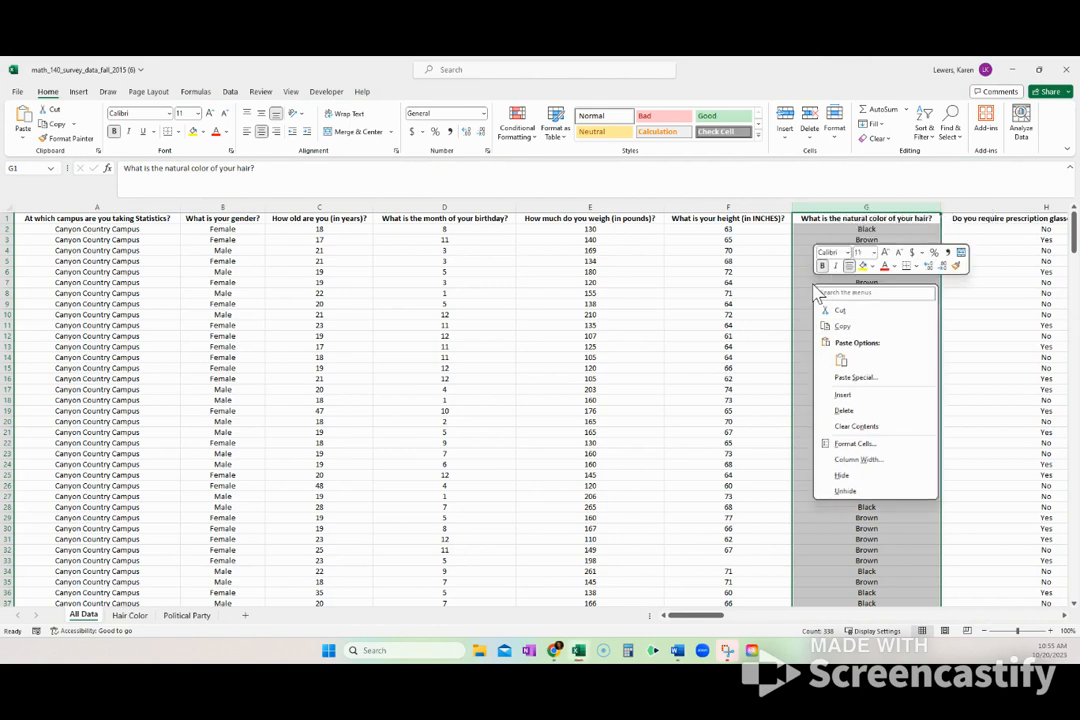
{"action": "left_click", "coordinate": [865, 207]}
{"action": "key", "text": "ctrl+c"}
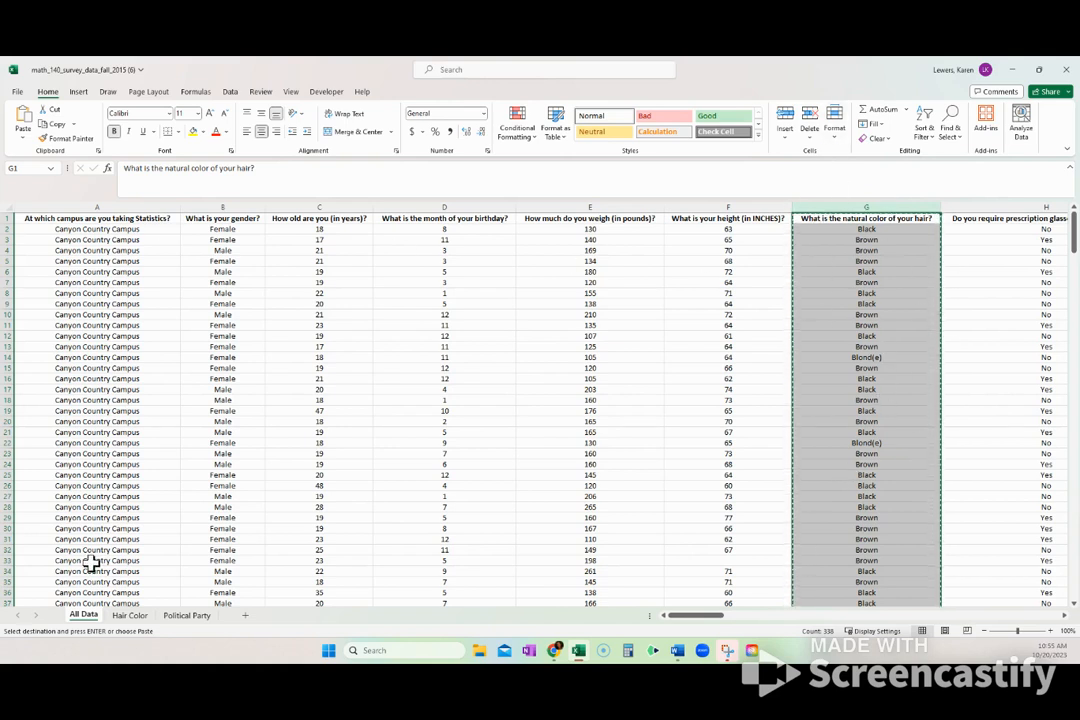
{"action": "left_click", "coordinate": [127, 620]}
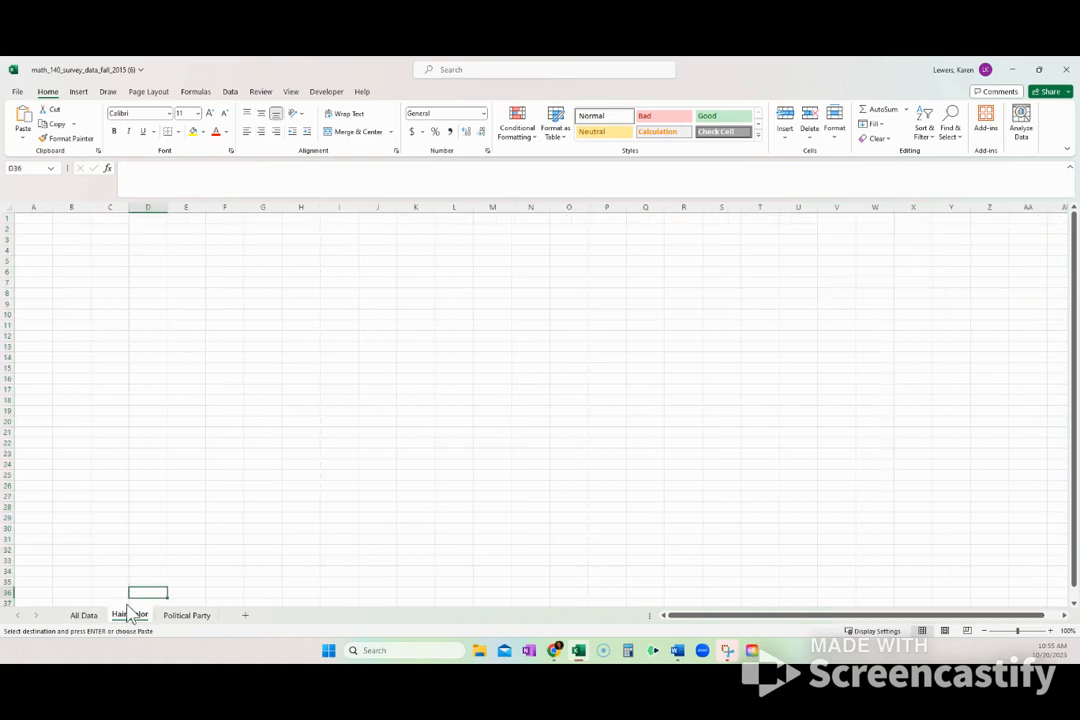
{"action": "left_click", "coordinate": [34, 218]}
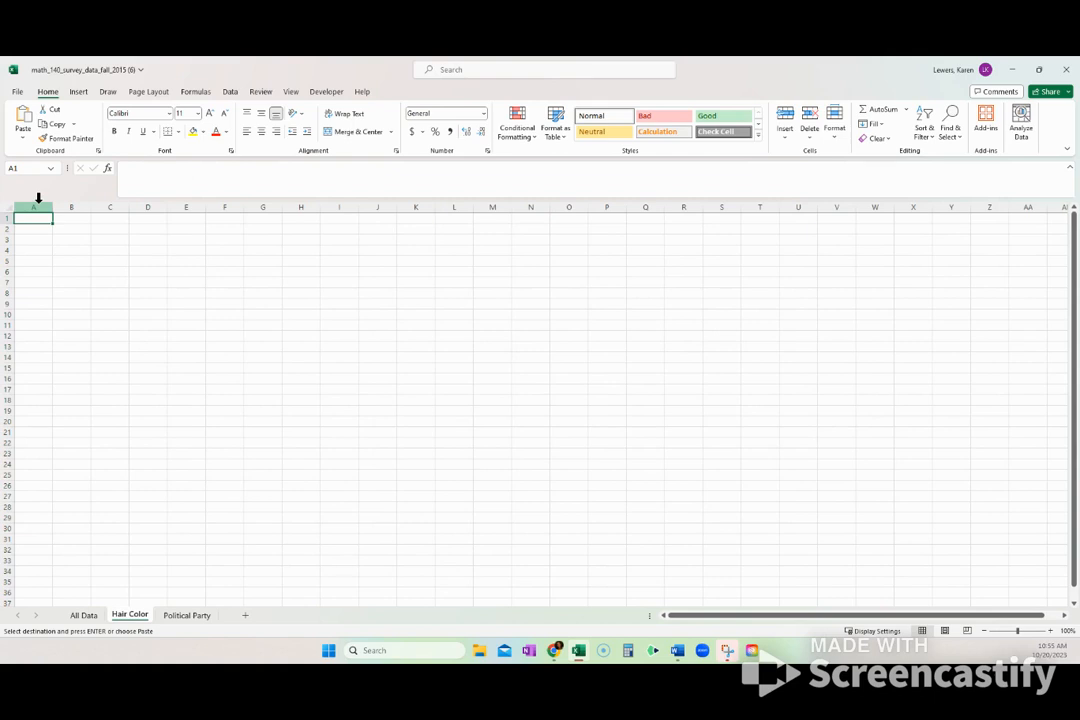
{"action": "left_click", "coordinate": [38, 198]}
{"action": "key", "text": "ctrl+v"}
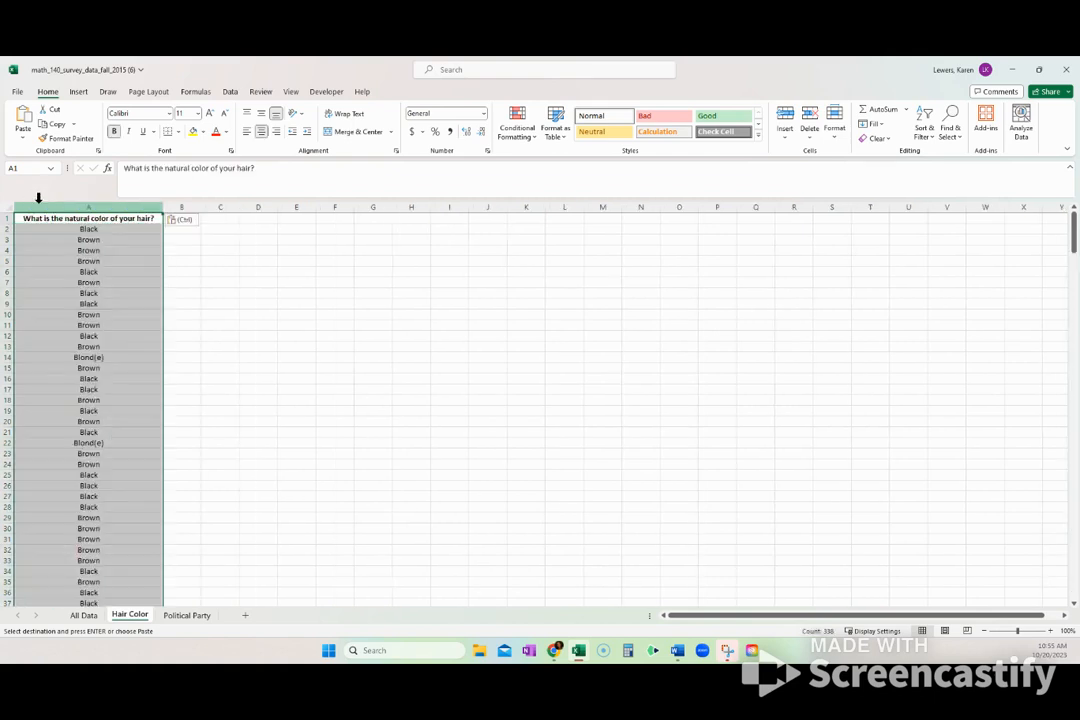
{"action": "left_click", "coordinate": [236, 389]}
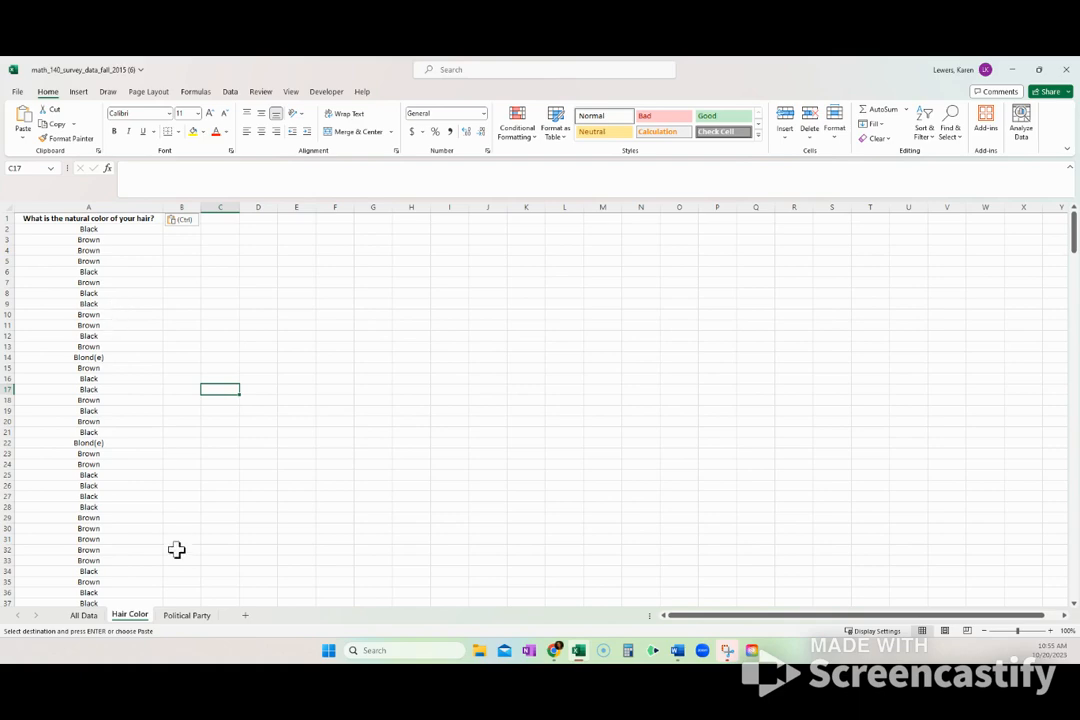
{"action": "left_click", "coordinate": [86, 616]}
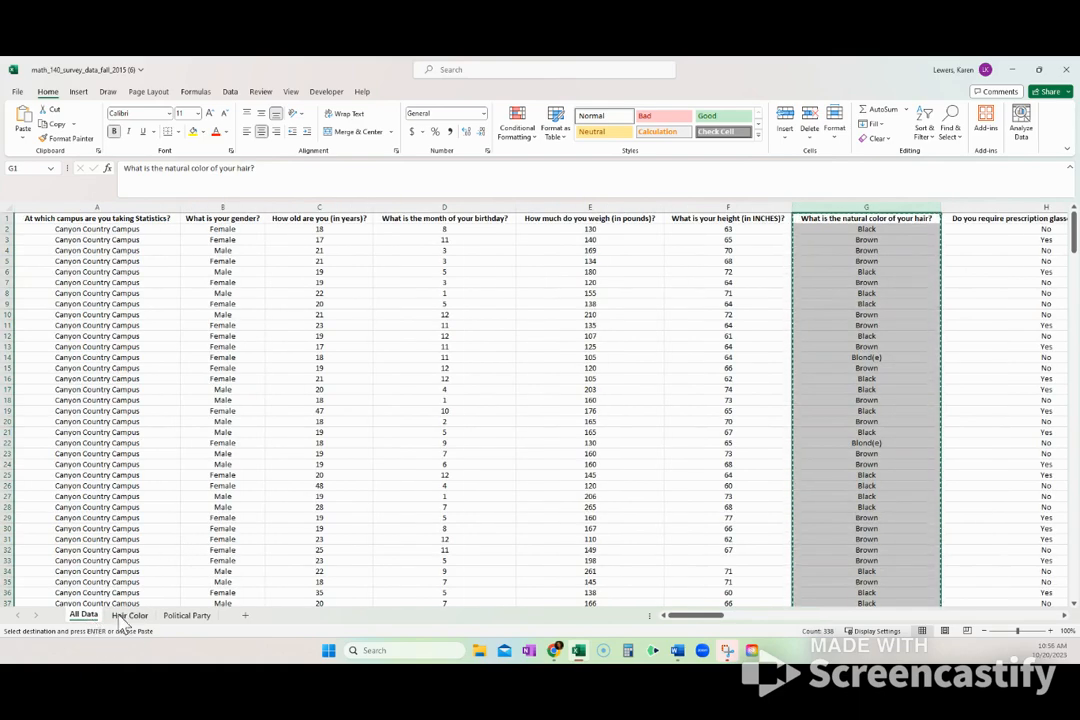
{"action": "left_click", "coordinate": [127, 615]}
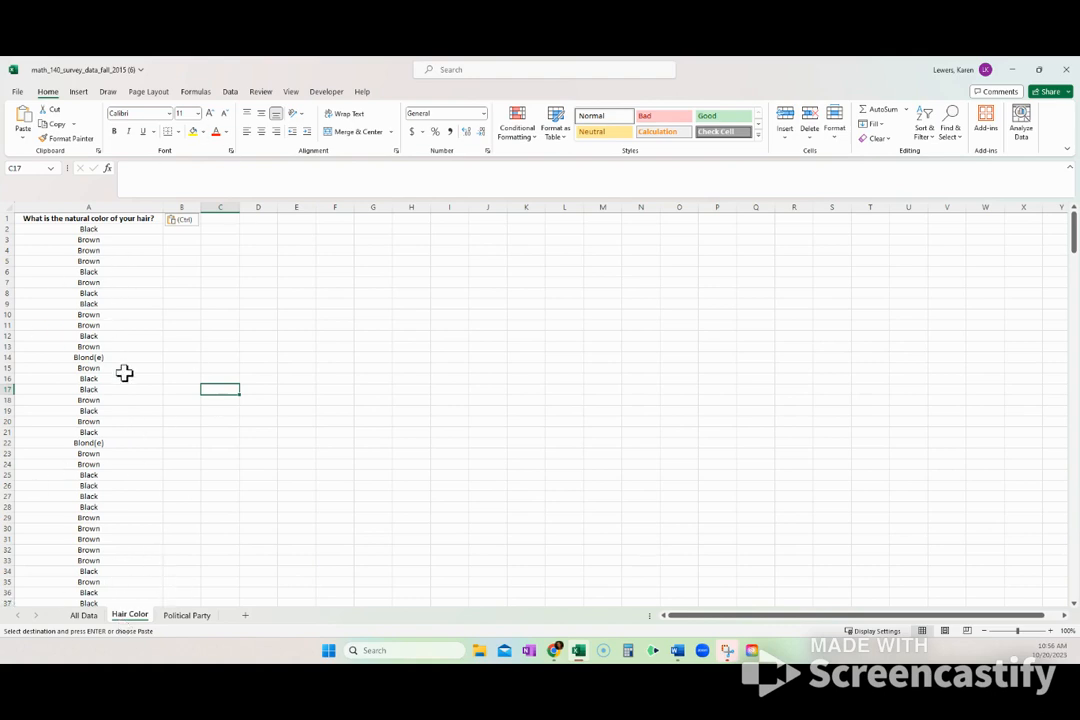
Step: Enter the heading "Frequency Table" in cell C1 of the Hair Color sheet
{"action": "left_click", "coordinate": [225, 291]}
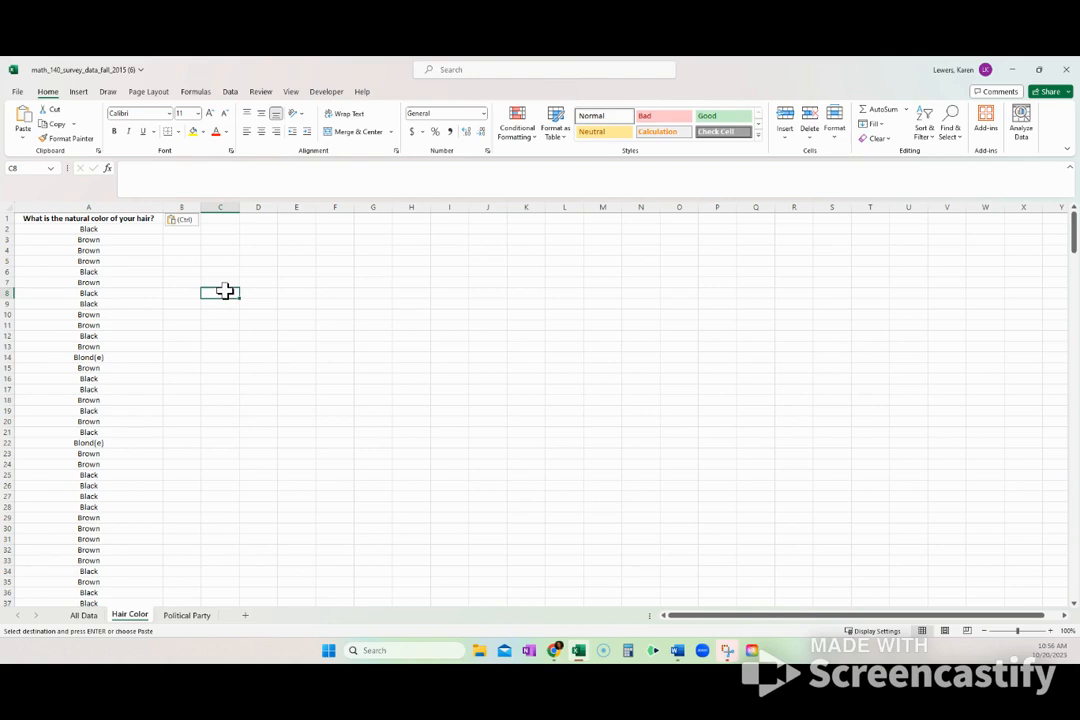
{"action": "left_click", "coordinate": [222, 220]}
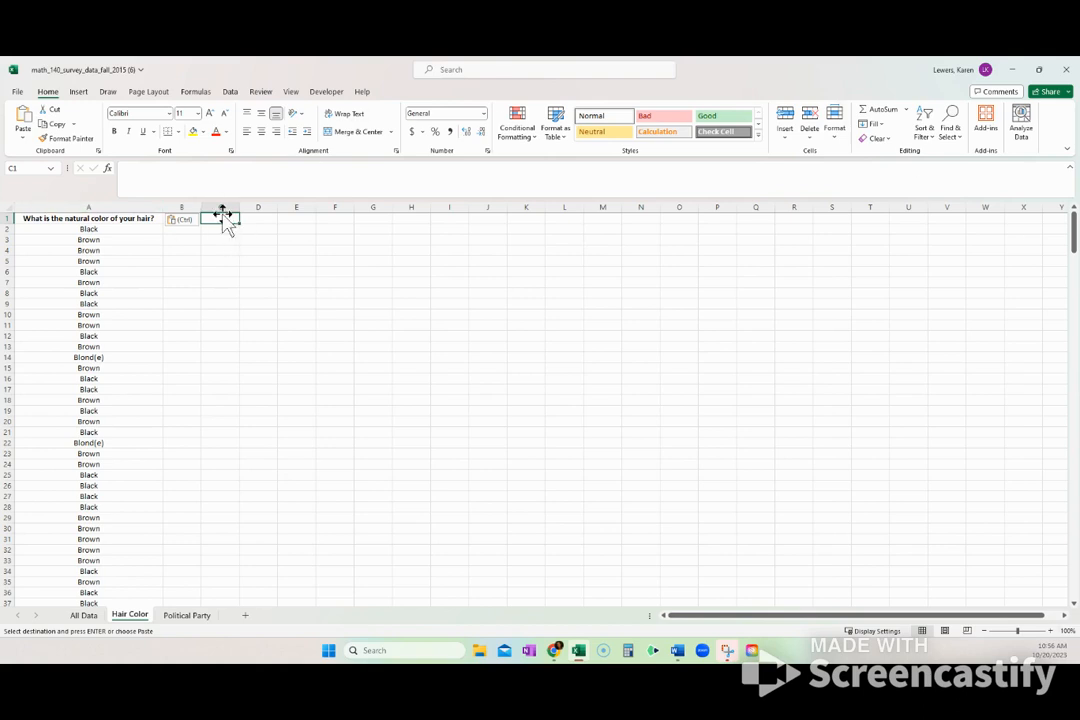
{"action": "type", "text": "Fr"}
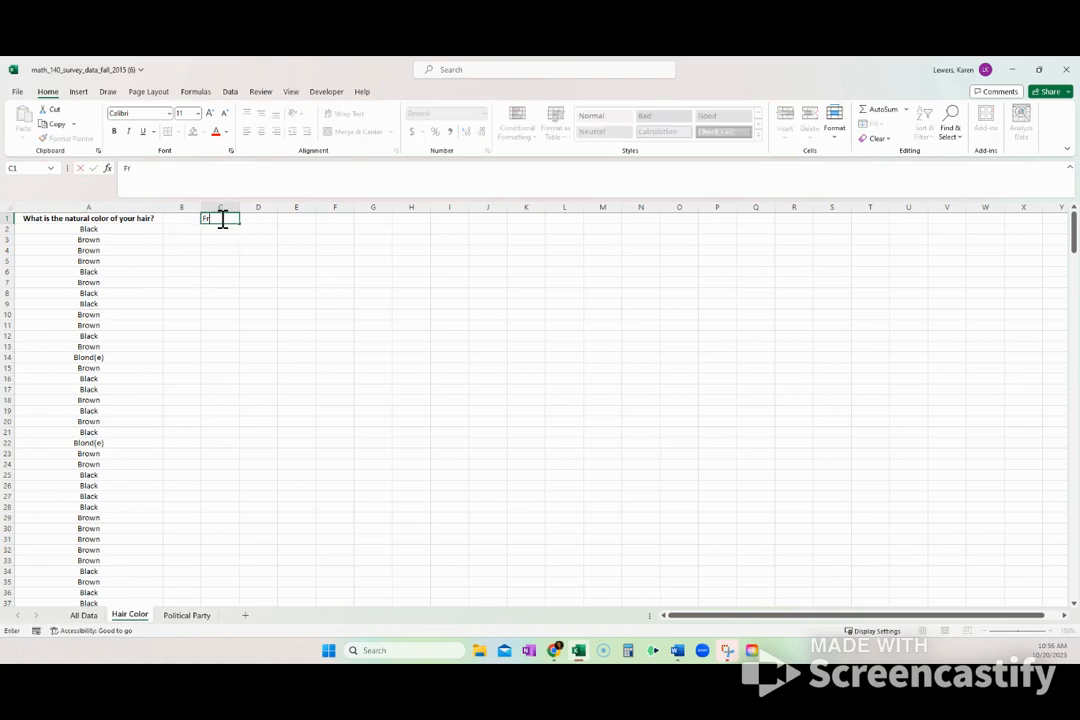
{"action": "type", "text": "equency Table"}
{"action": "key", "text": "Return"}
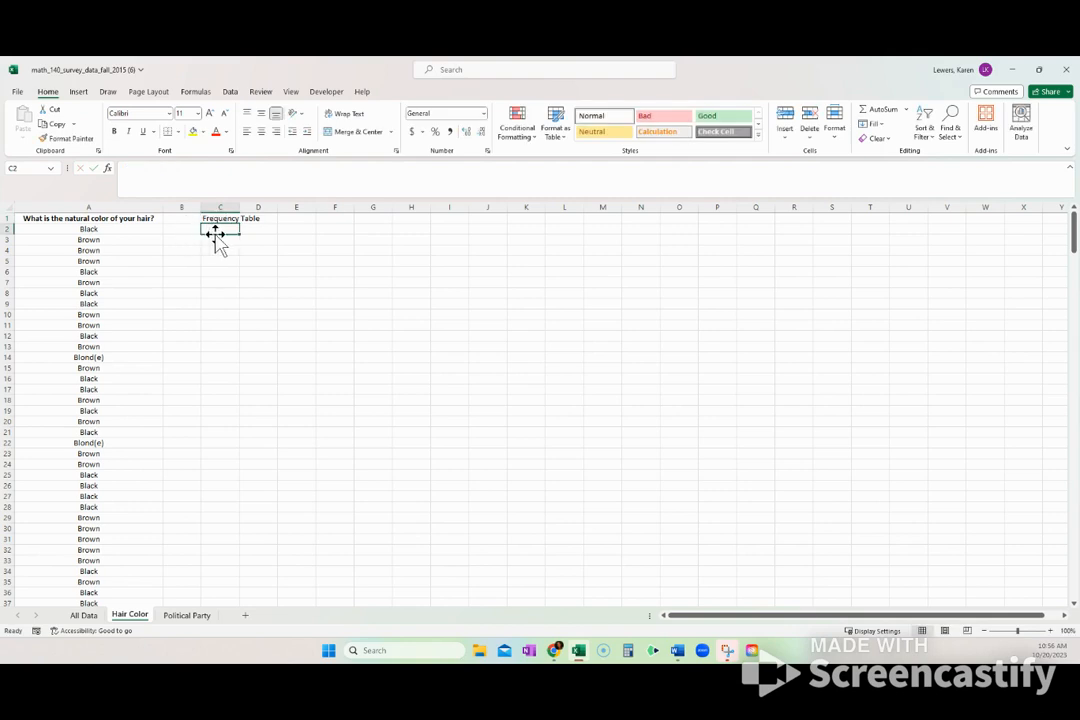
{"action": "left_click", "coordinate": [78, 92]}
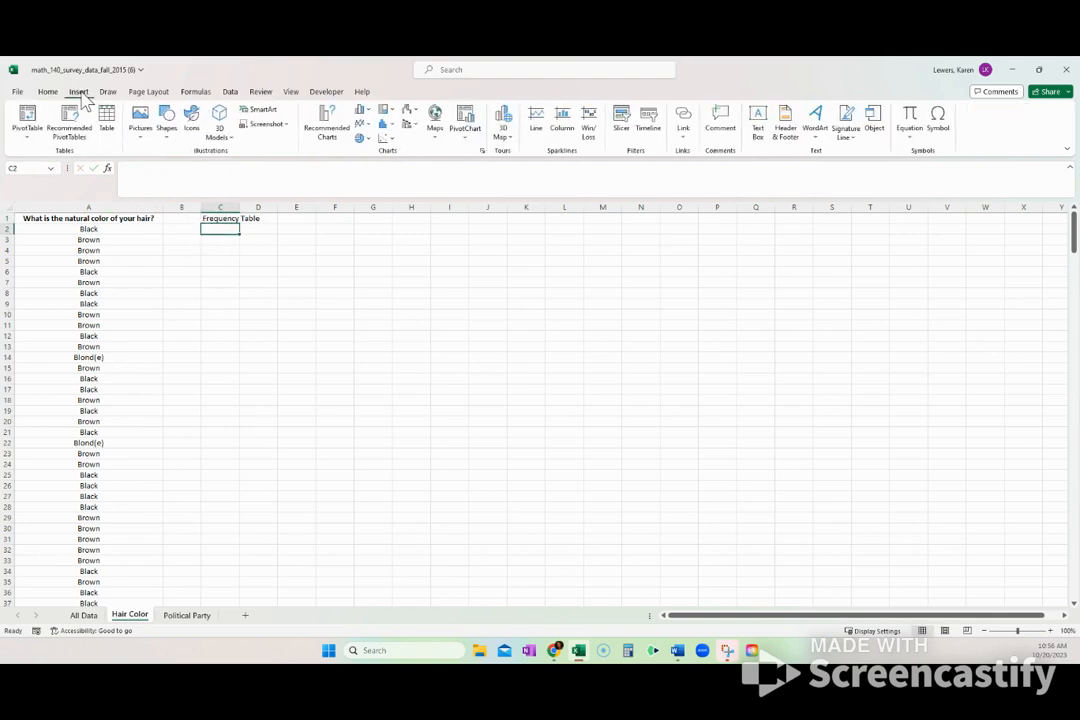
{"action": "left_click", "coordinate": [30, 120]}
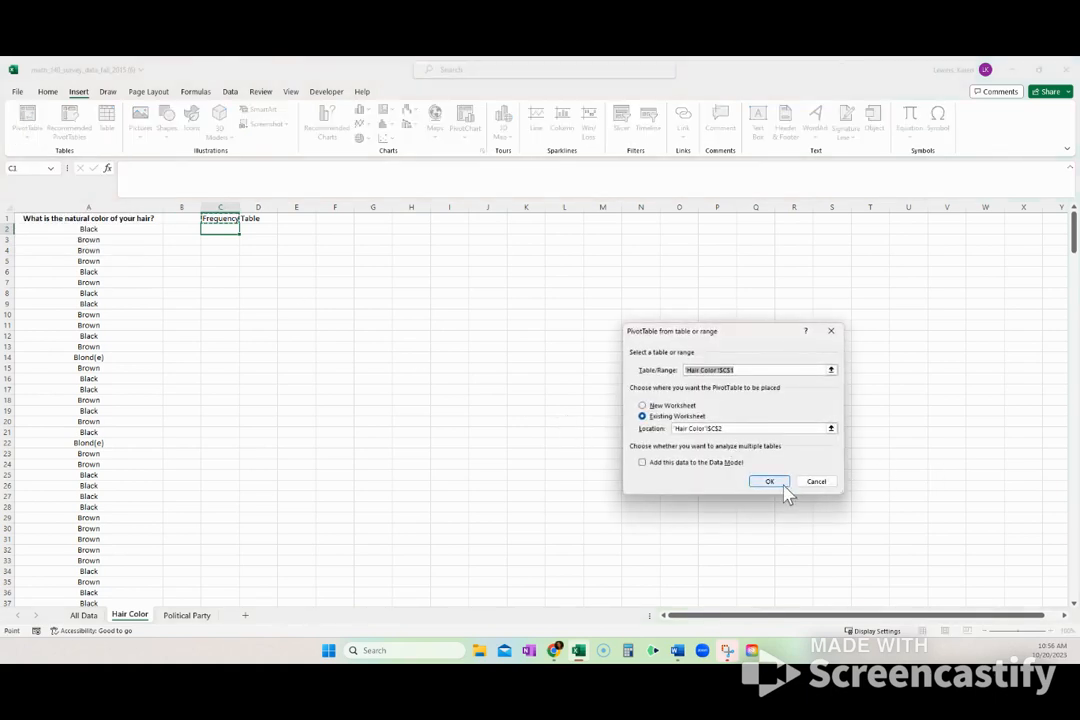
{"action": "left_click", "coordinate": [818, 482]}
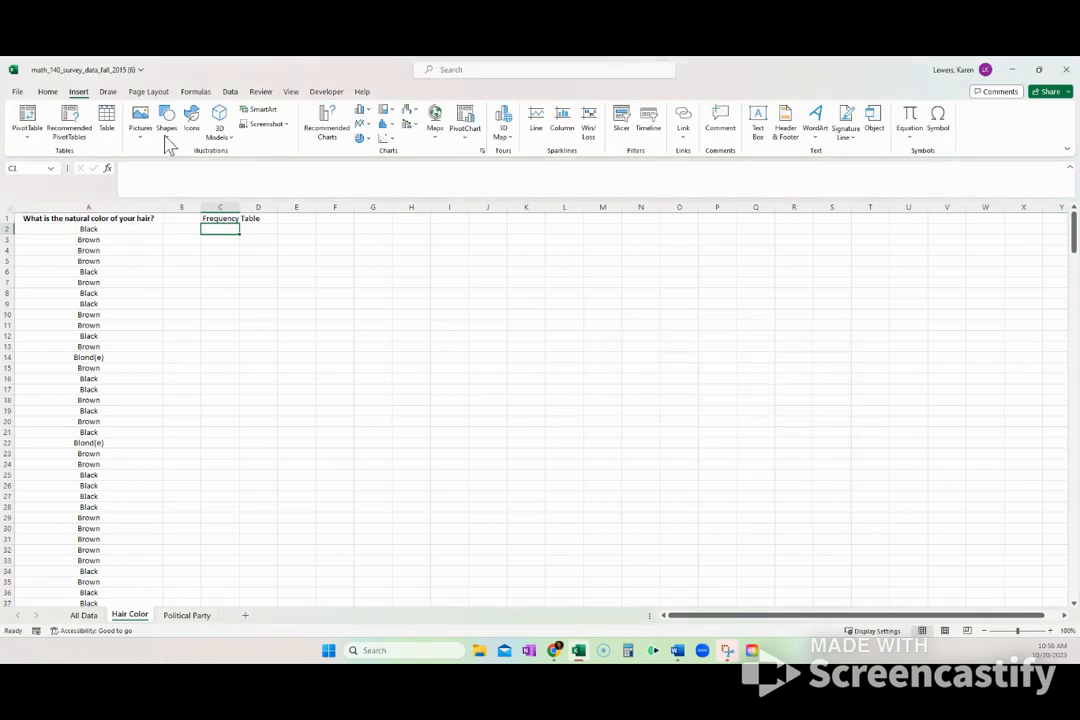
{"action": "left_click", "coordinate": [28, 137]}
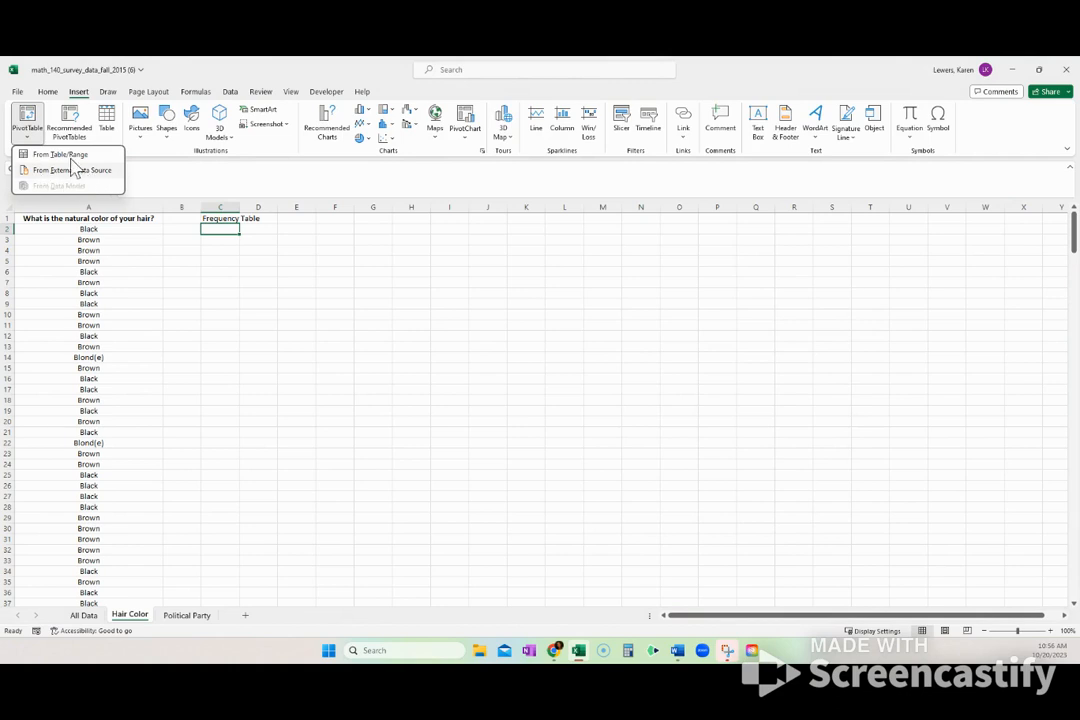
{"action": "left_click", "coordinate": [92, 275]}
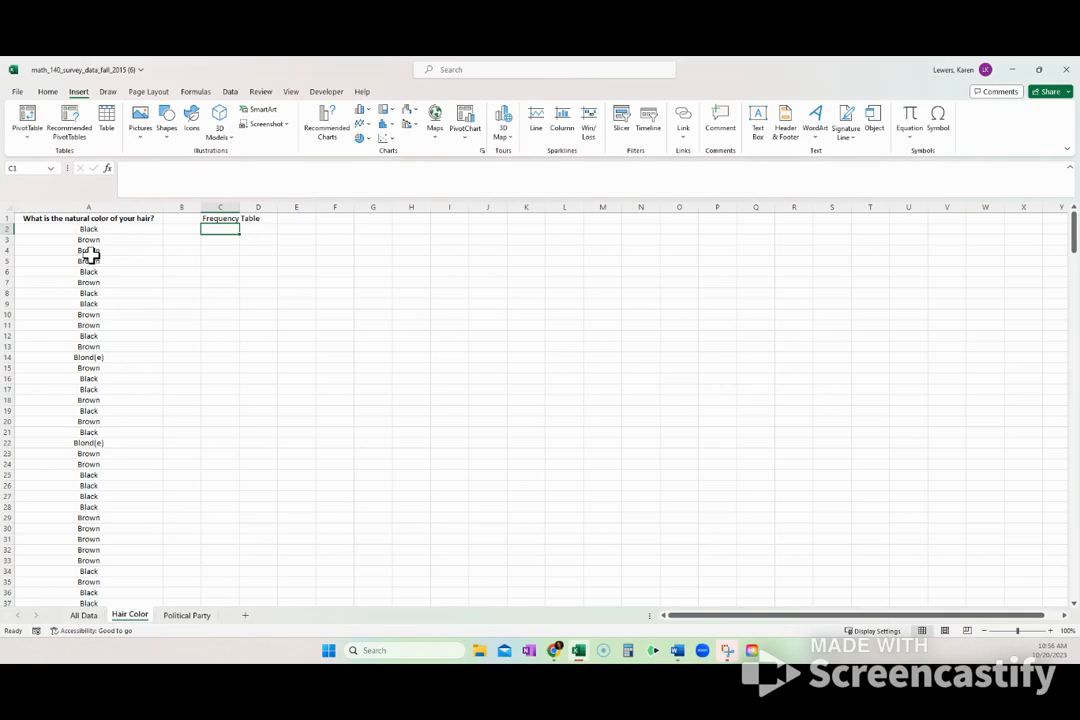
Step: Create a PivotTable from the whole of column A on the Hair Color sheet, placed in cell C3 of the same sheet
{"action": "left_click", "coordinate": [28, 128]}
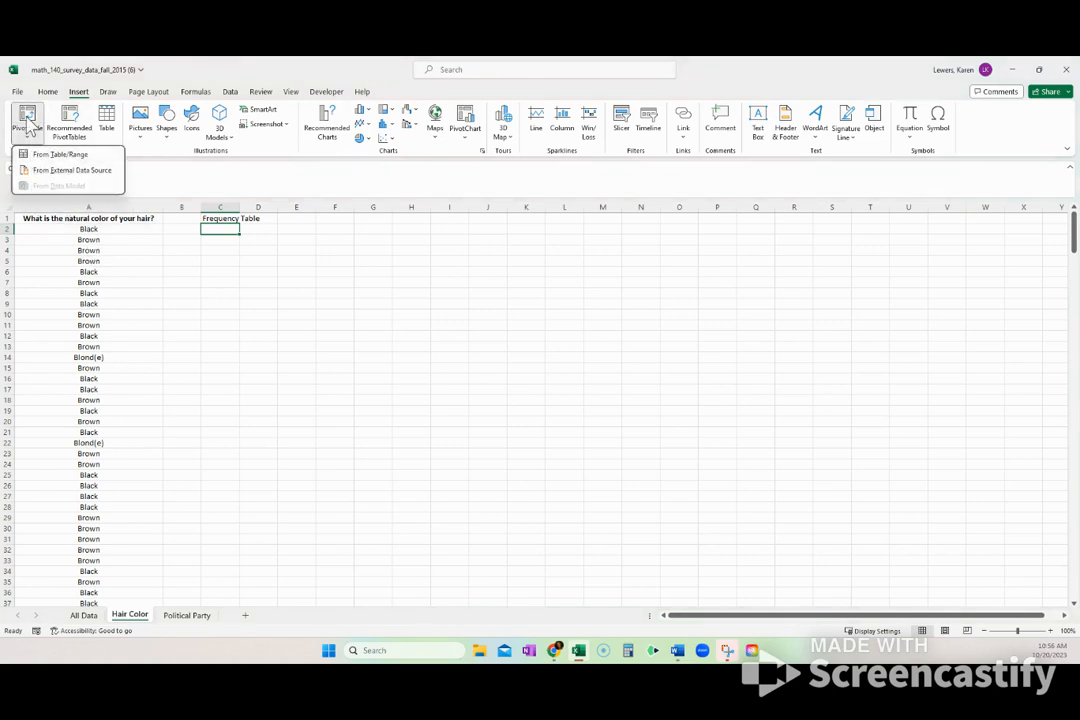
{"action": "left_click", "coordinate": [45, 155]}
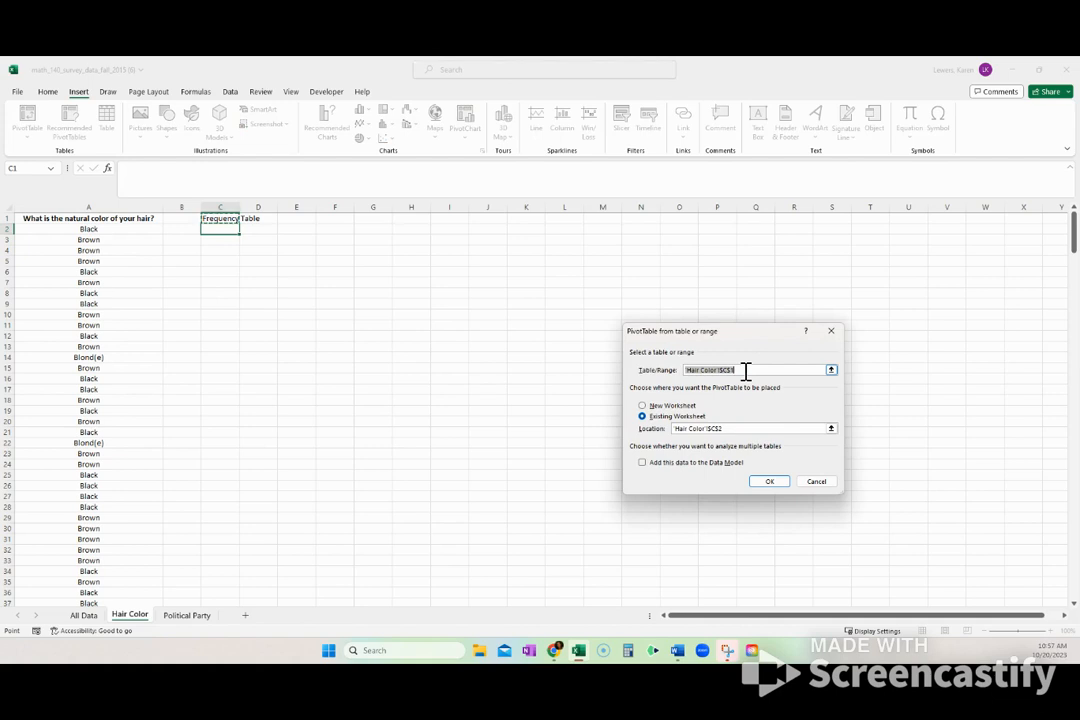
{"action": "key", "text": "BackSpace"}
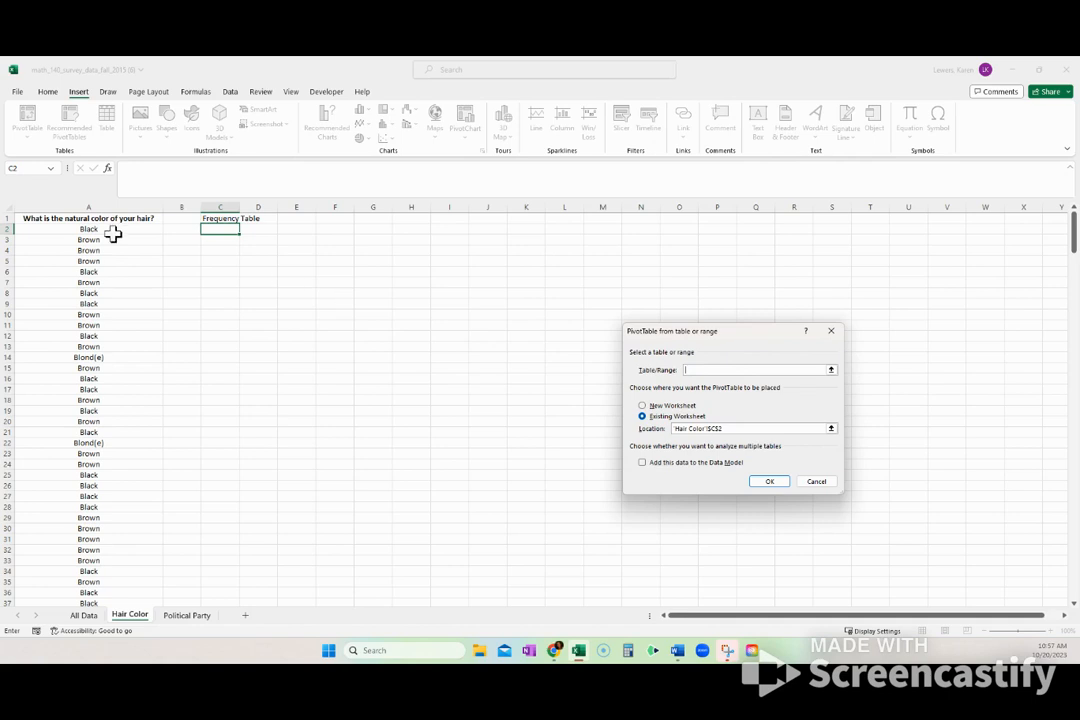
{"action": "left_click", "coordinate": [86, 207]}
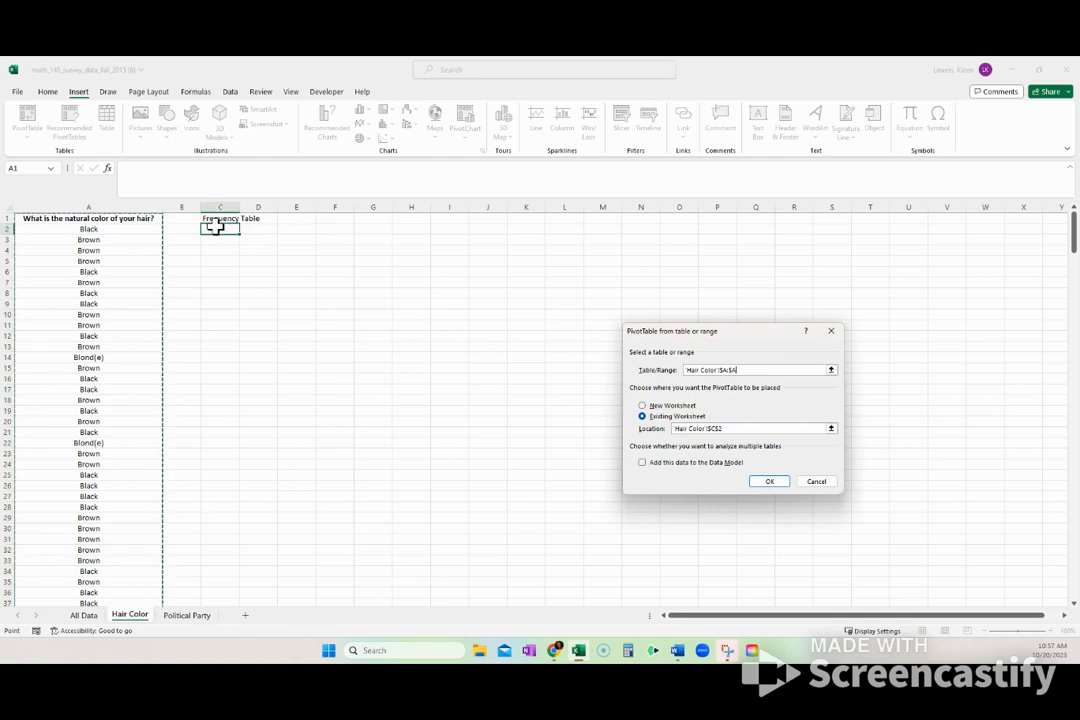
{"action": "left_click_drag", "start_coordinate": [747, 429], "coordinate": [680, 446]}
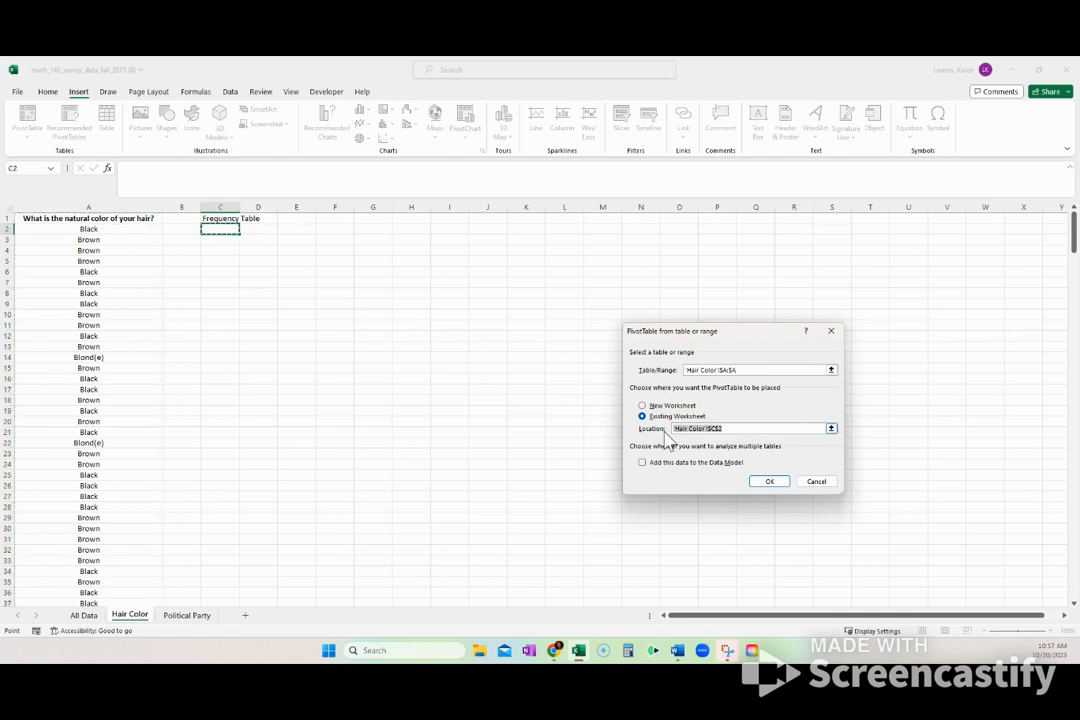
{"action": "key", "text": "BackSpace"}
{"action": "left_click", "coordinate": [219, 240]}
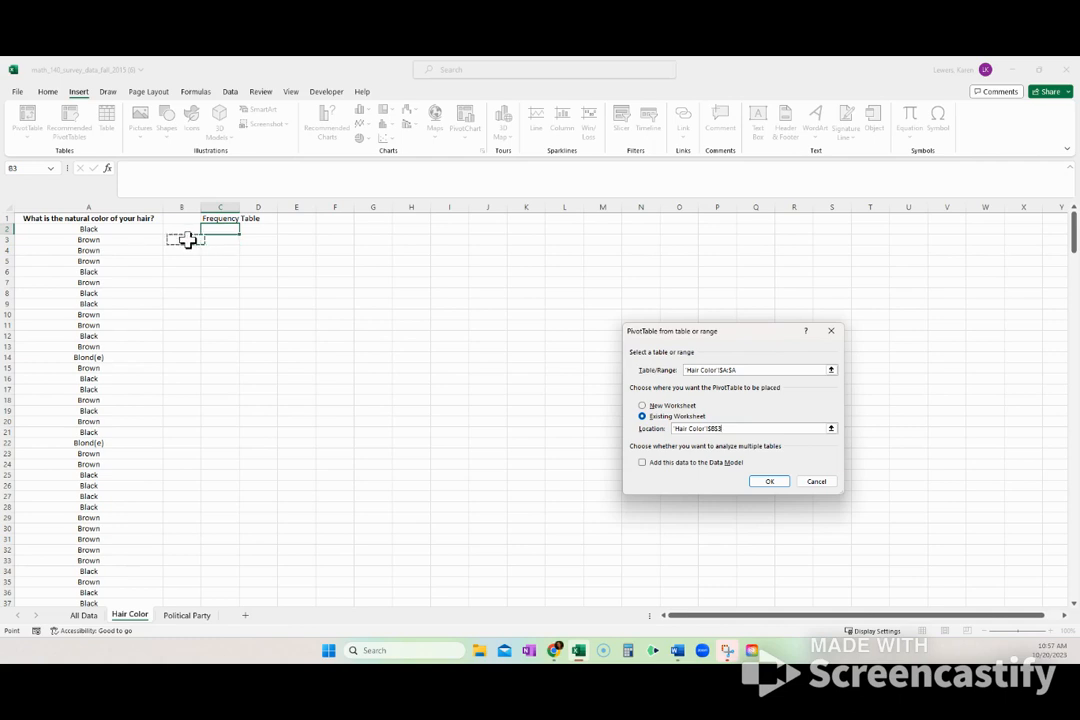
{"action": "left_click", "coordinate": [218, 240]}
{"action": "left_click", "coordinate": [764, 484]}
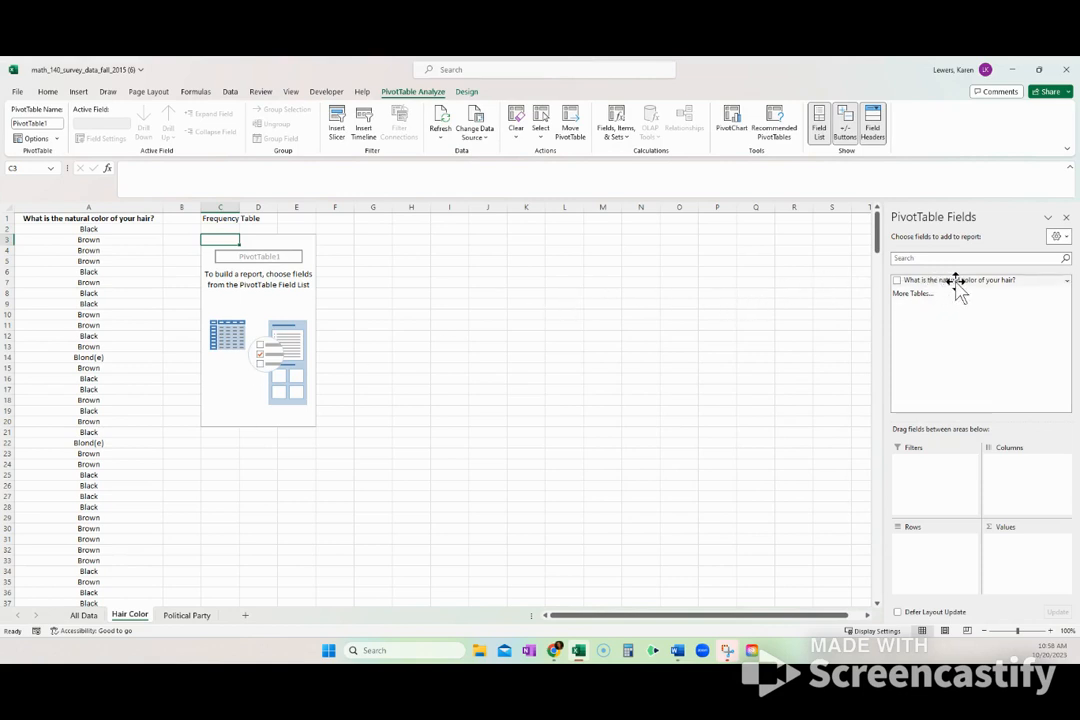
Step: Add the "What is the natural color of your hair?" field to the PivotTable's Rows and to its Values as a count
{"action": "left_click_drag", "start_coordinate": [957, 283], "coordinate": [938, 568]}
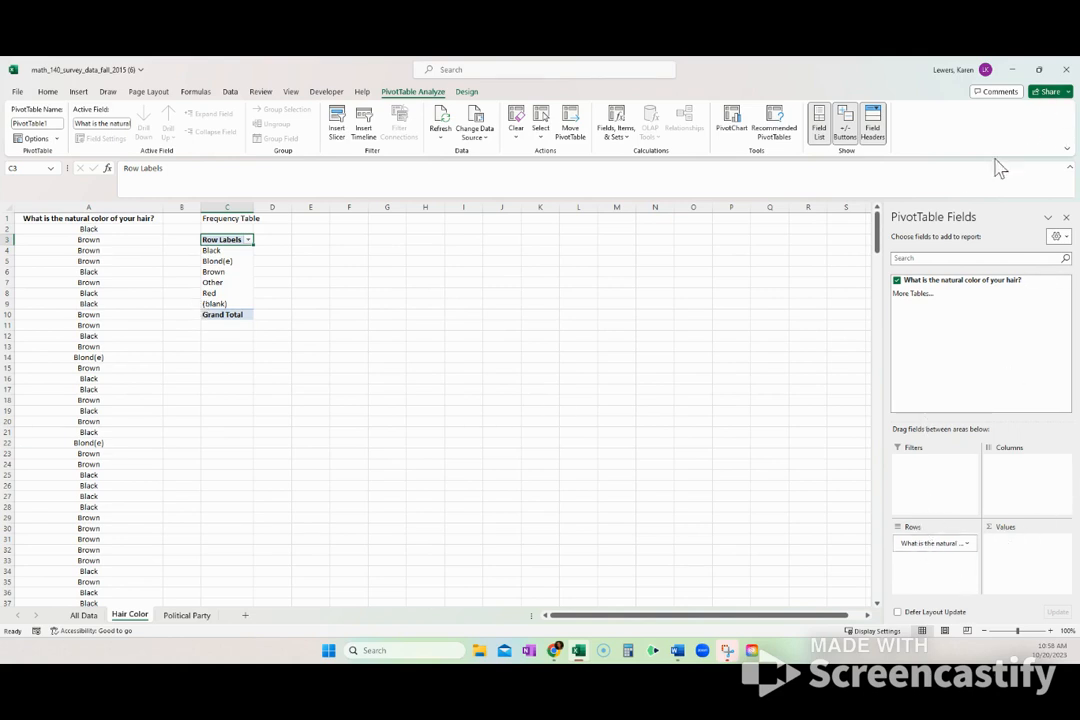
{"action": "left_click_drag", "start_coordinate": [946, 284], "coordinate": [1022, 553]}
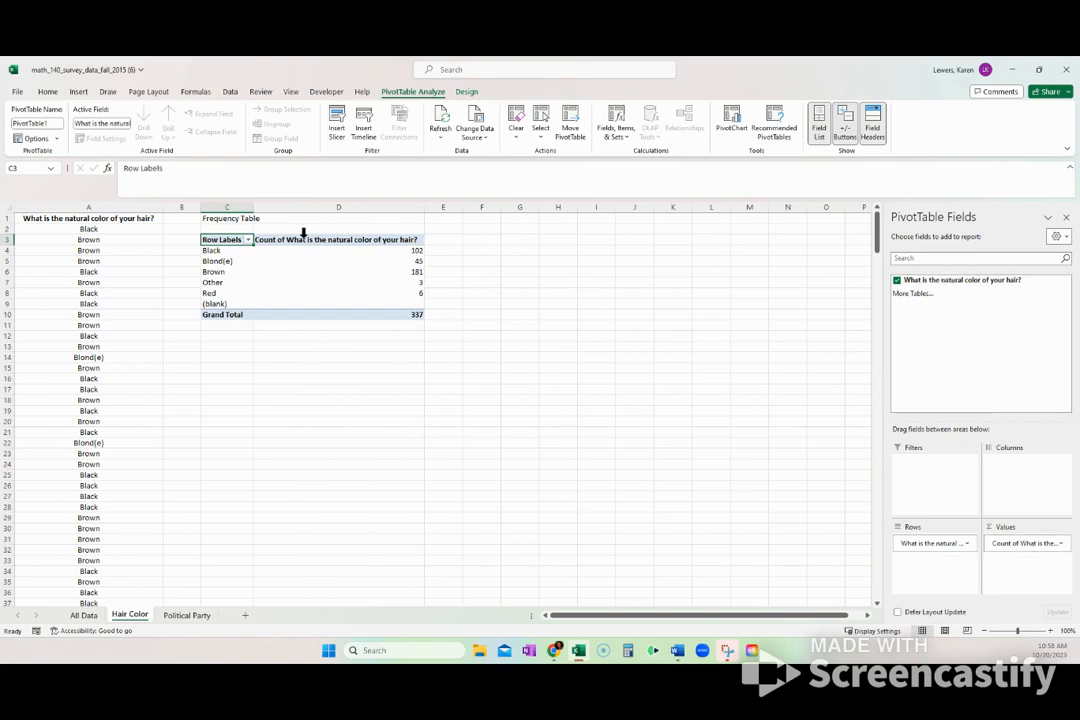
Step: Enter the heading "Proportions as a Percentage" in cell E1
{"action": "left_click", "coordinate": [437, 216]}
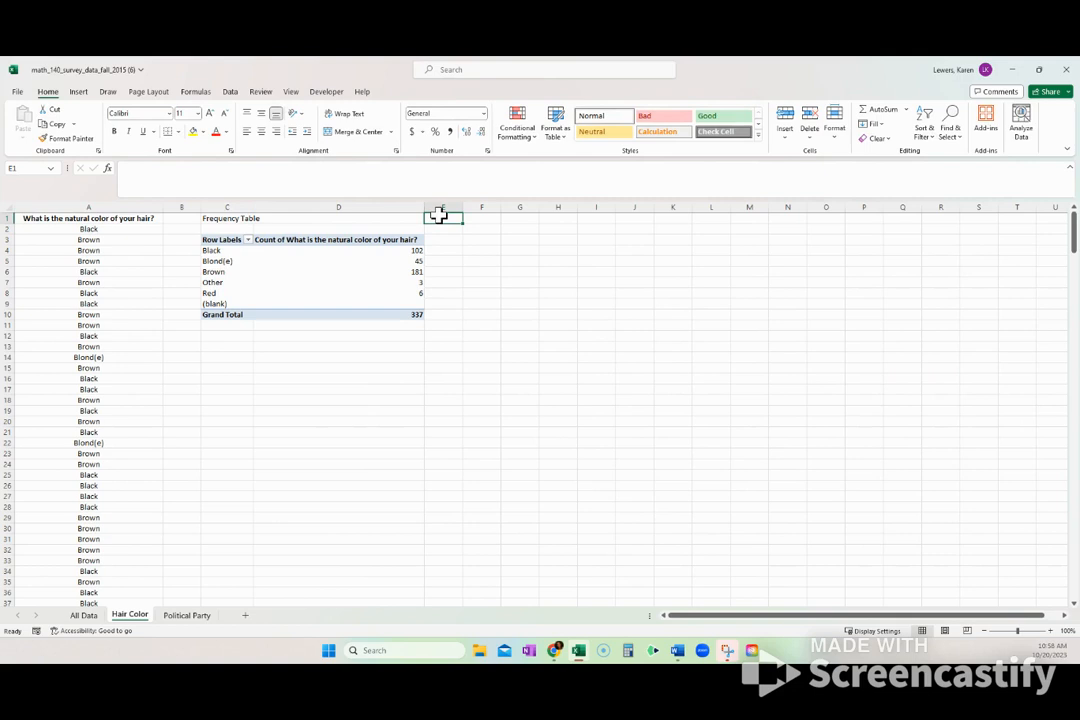
{"action": "type", "text": "Proportions as"}
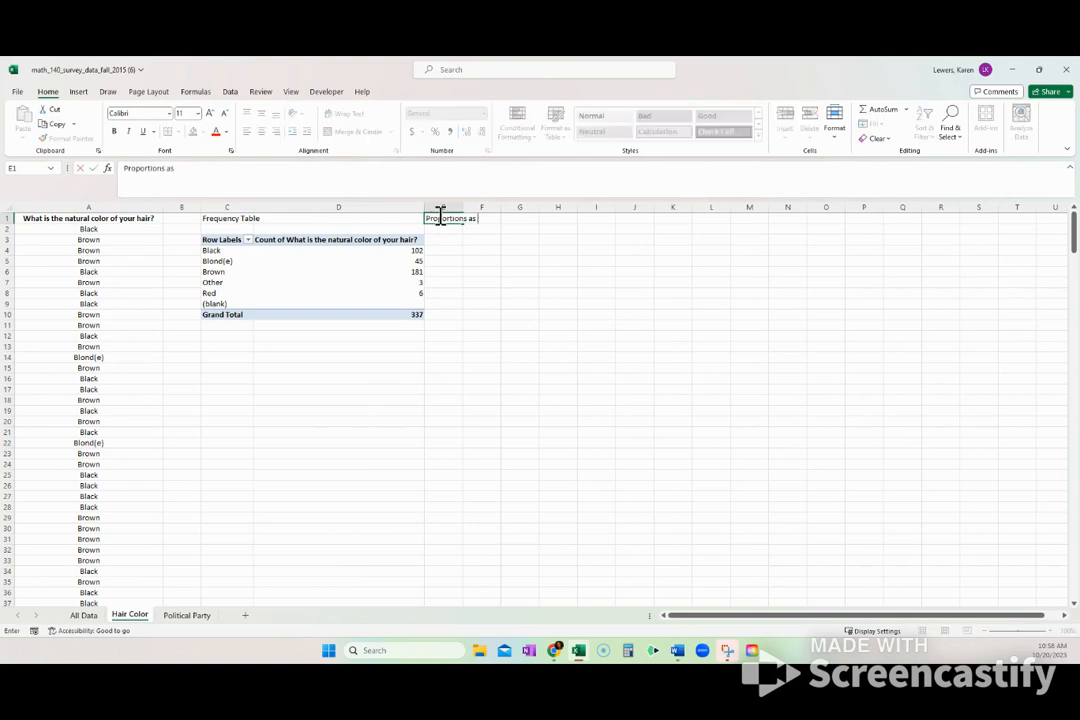
{"action": "type", "text": " a Percentage"}
{"action": "key", "text": "Return"}
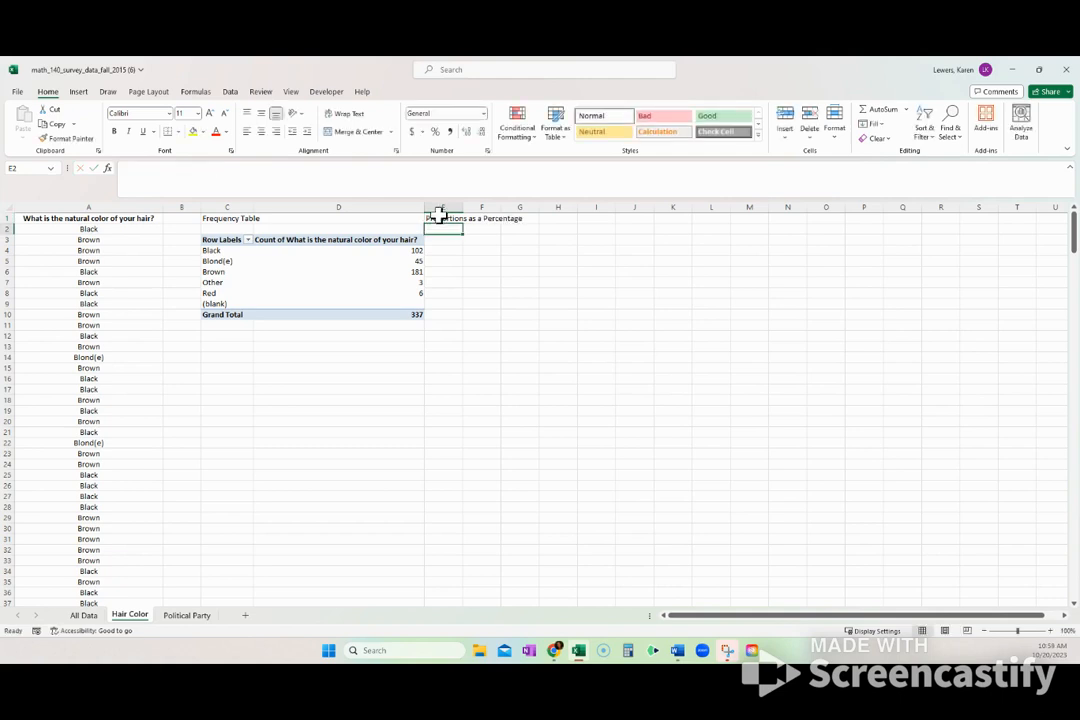
Step: Add the hair color field to the PivotTable's Values a second time, below the existing count
{"action": "left_click", "coordinate": [440, 240]}
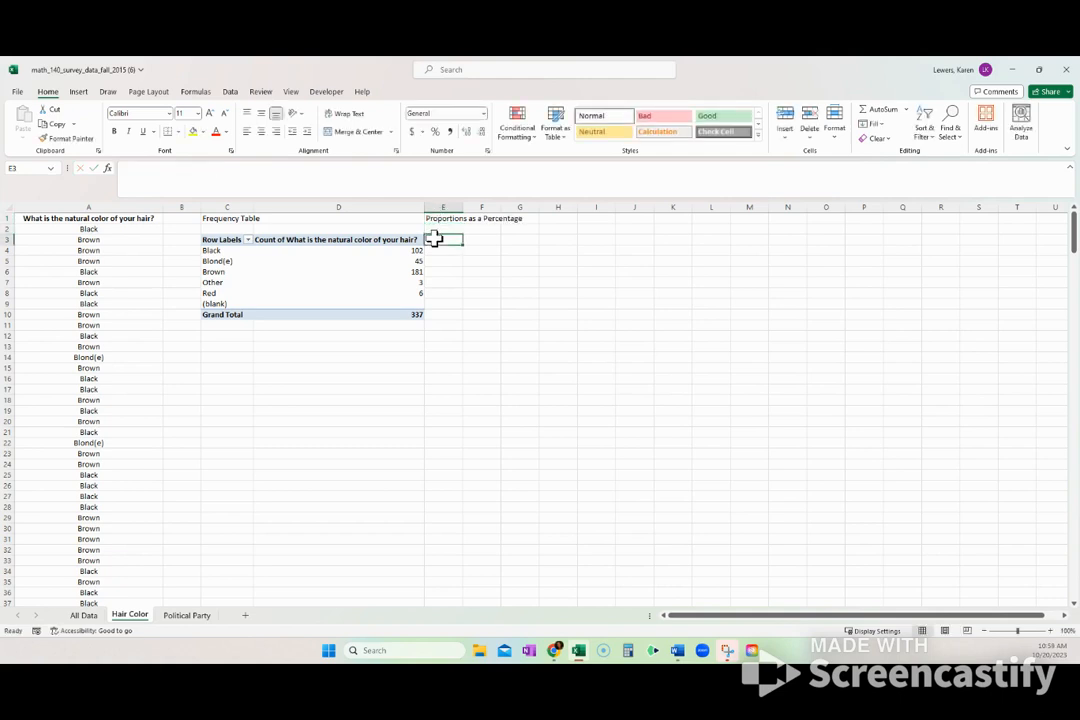
{"action": "left_click", "coordinate": [330, 260]}
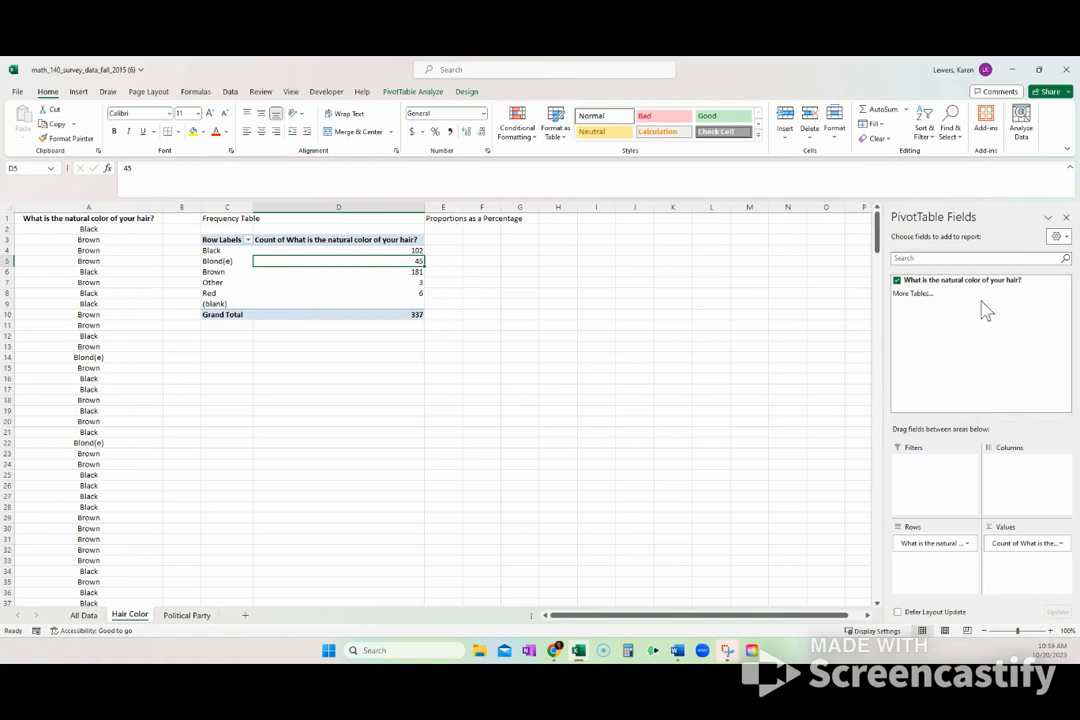
{"action": "left_click_drag", "start_coordinate": [955, 285], "coordinate": [1030, 583]}
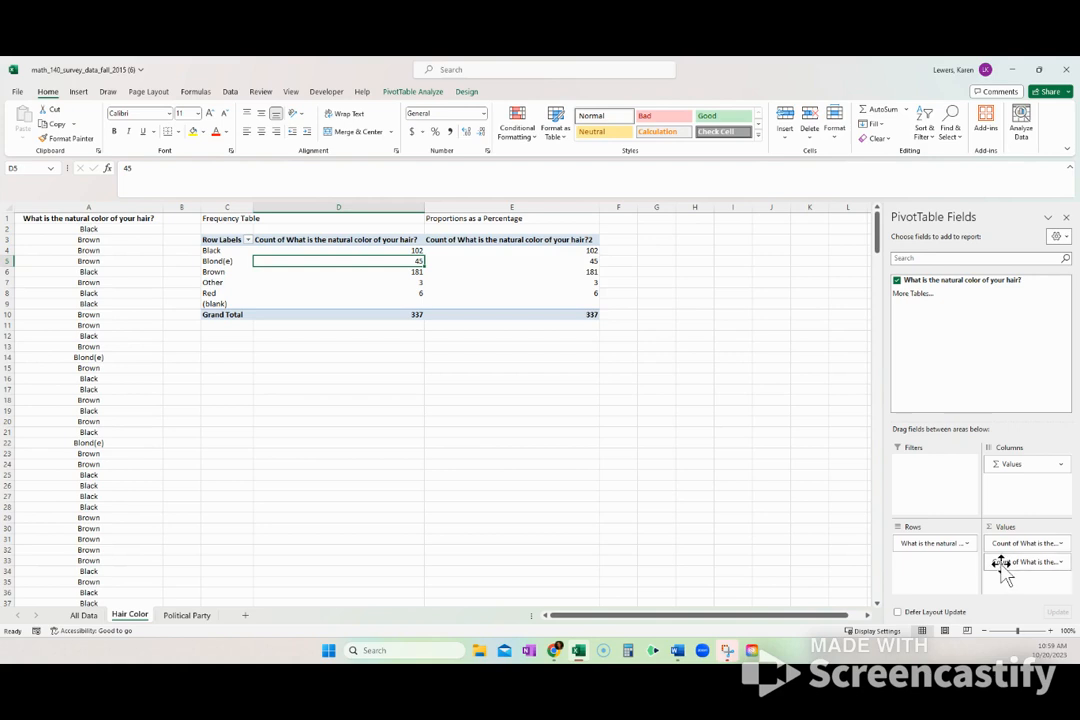
Step: Name the second hair color value field "Proportion" and show its values as % of Column Total
{"action": "left_click", "coordinate": [1064, 566]}
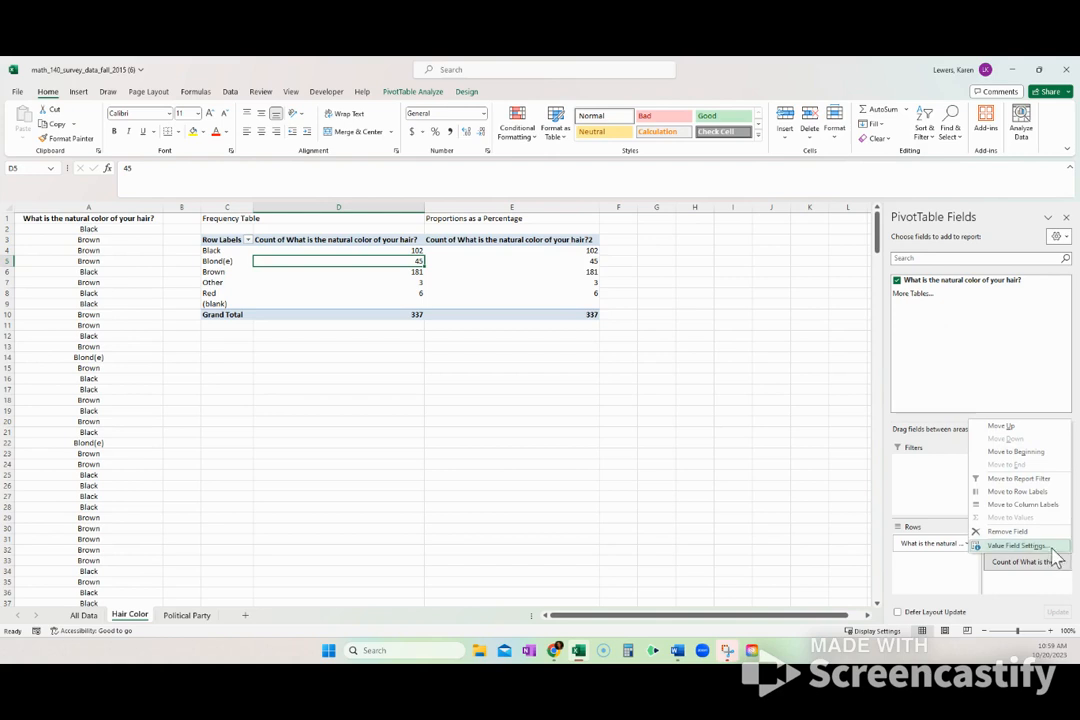
{"action": "left_click", "coordinate": [1050, 548]}
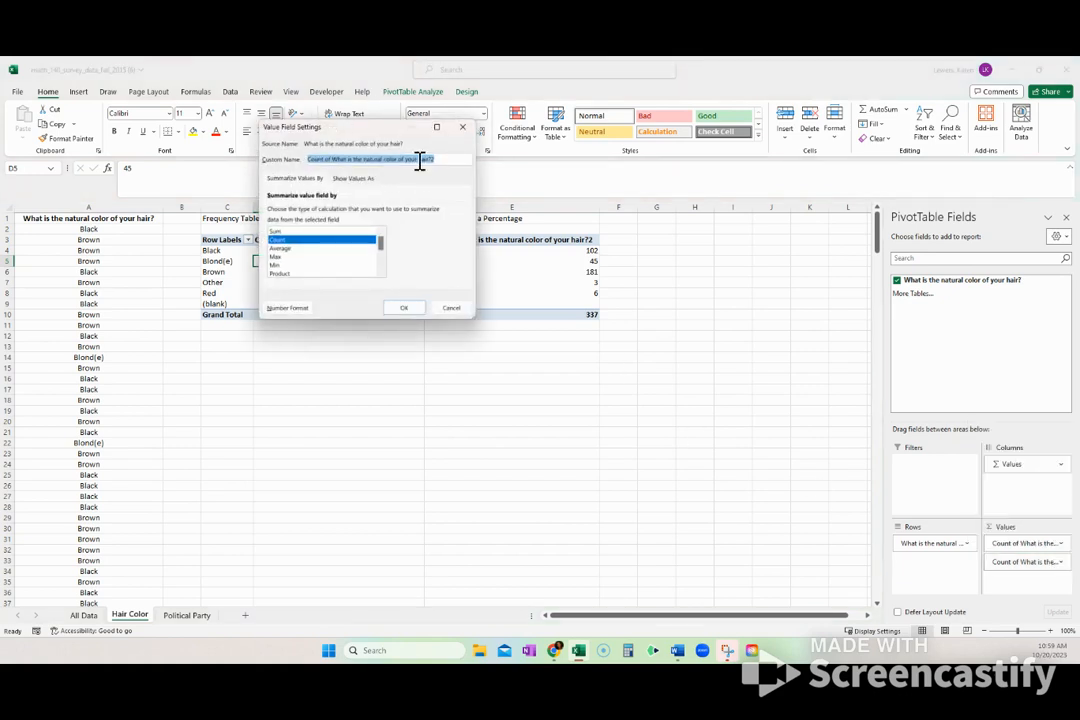
{"action": "type", "text": "F"}
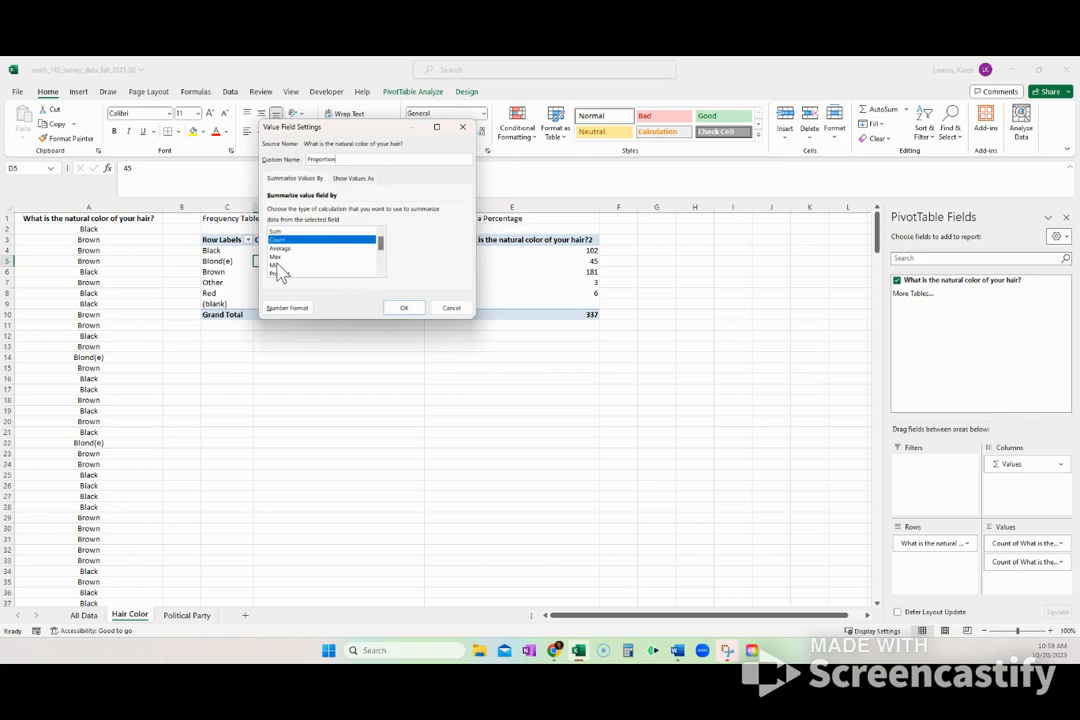
{"action": "scroll", "coordinate": [311, 277], "scroll_direction": "down", "scroll_amount": 2}
{"action": "scroll", "coordinate": [311, 277], "scroll_direction": "up", "scroll_amount": 2}
{"action": "left_click", "coordinate": [356, 180]}
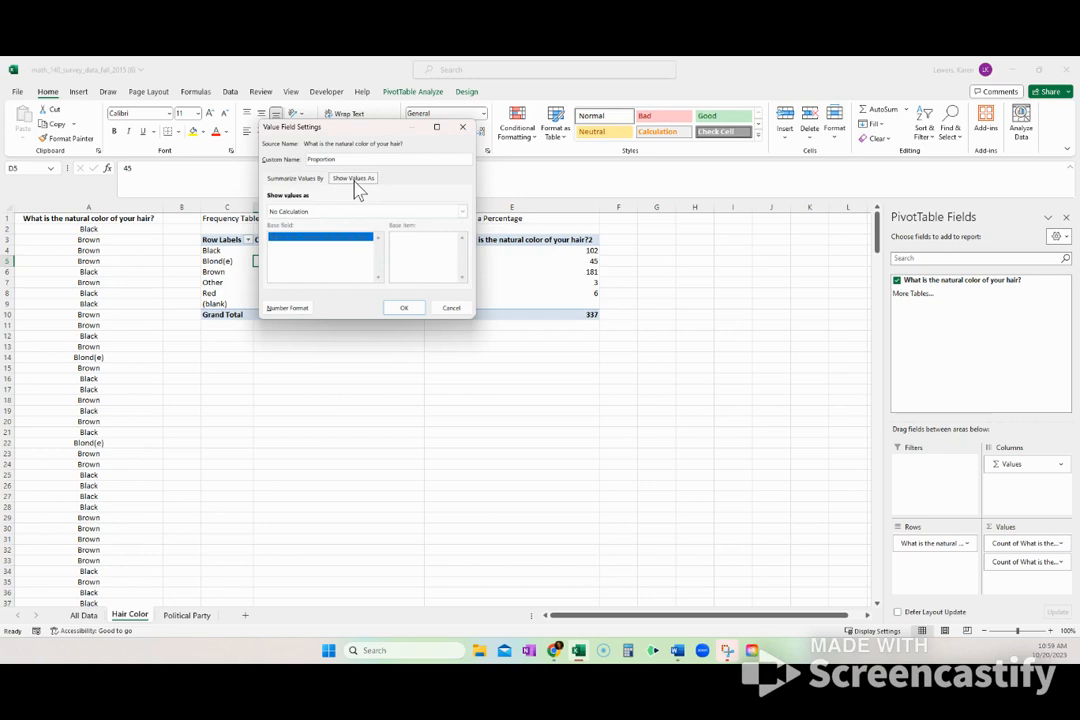
{"action": "left_click", "coordinate": [462, 212]}
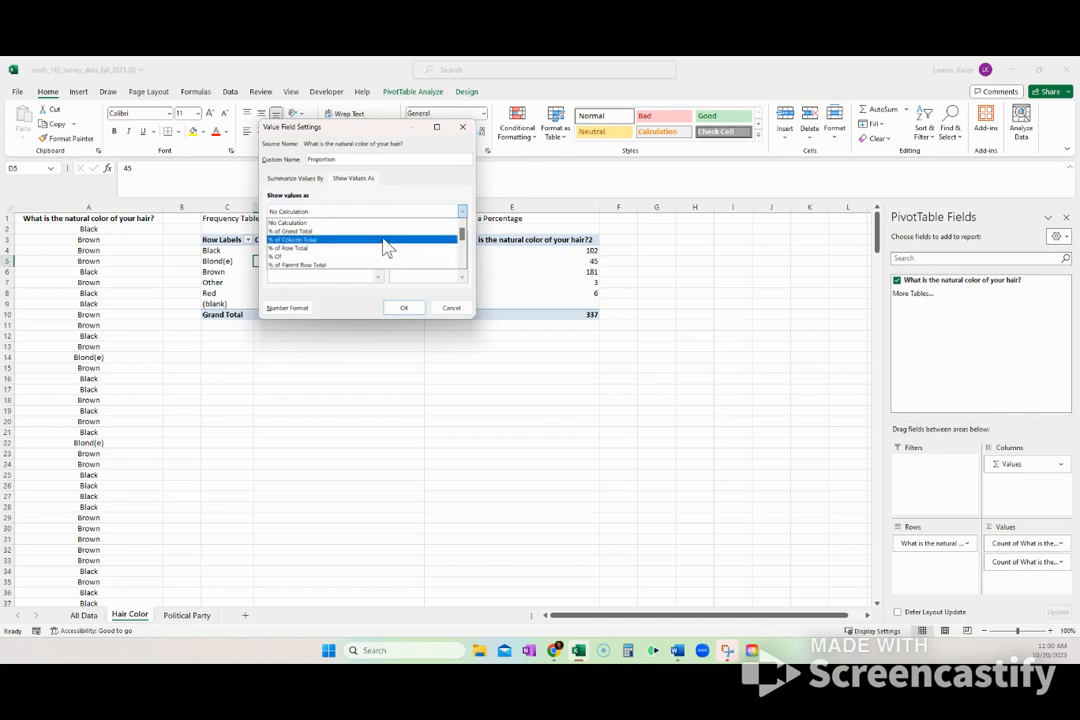
{"action": "left_click", "coordinate": [292, 242]}
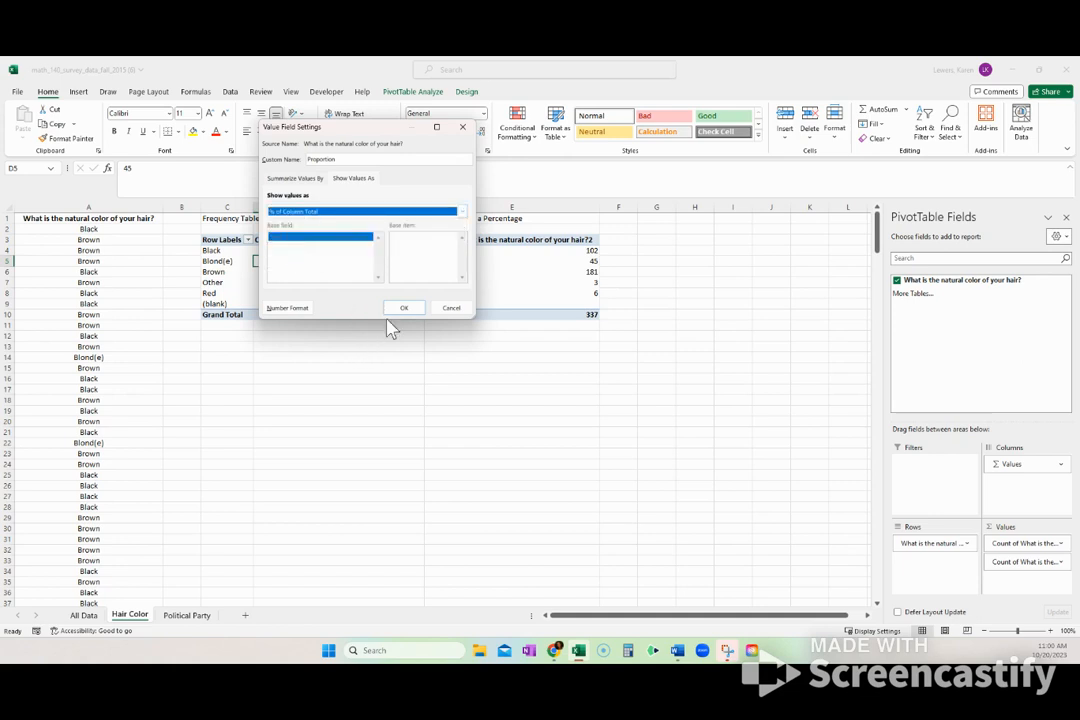
{"action": "left_click", "coordinate": [406, 310]}
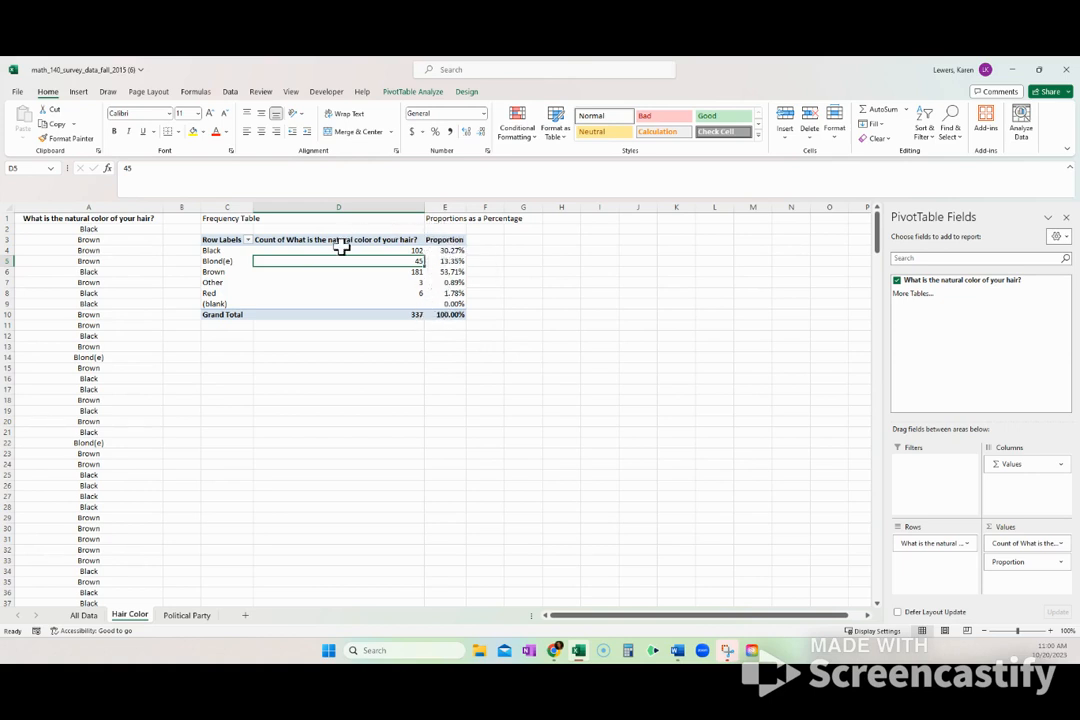
Step: Rename the hair color count value field of the PivotTable as "Frequency"
{"action": "left_click", "coordinate": [1062, 544]}
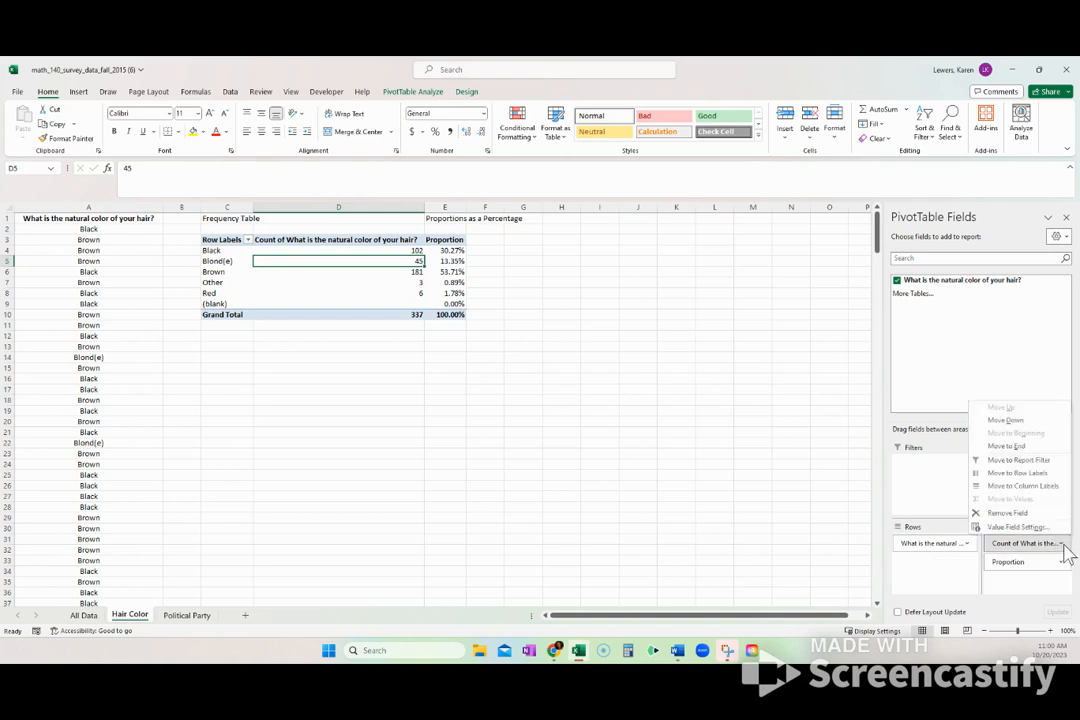
{"action": "left_click", "coordinate": [1016, 527]}
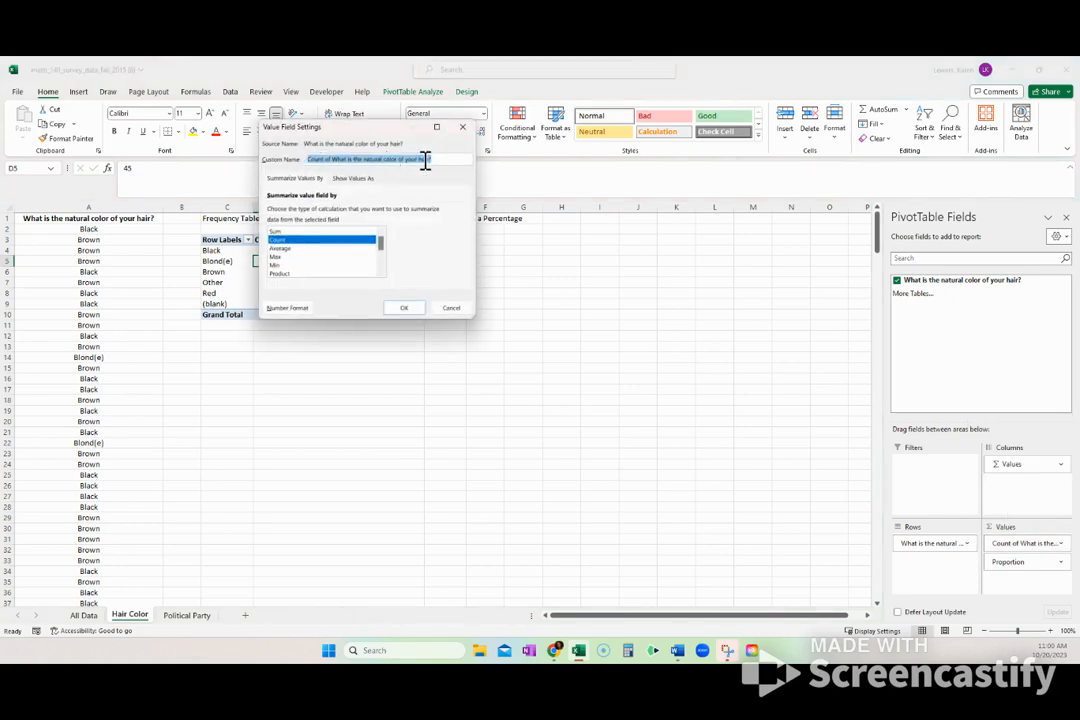
{"action": "left_click", "coordinate": [436, 161]}
{"action": "left_click_drag", "start_coordinate": [437, 160], "coordinate": [303, 160]}
{"action": "type", "text": "Fre"}
{"action": "left_click", "coordinate": [403, 307]}
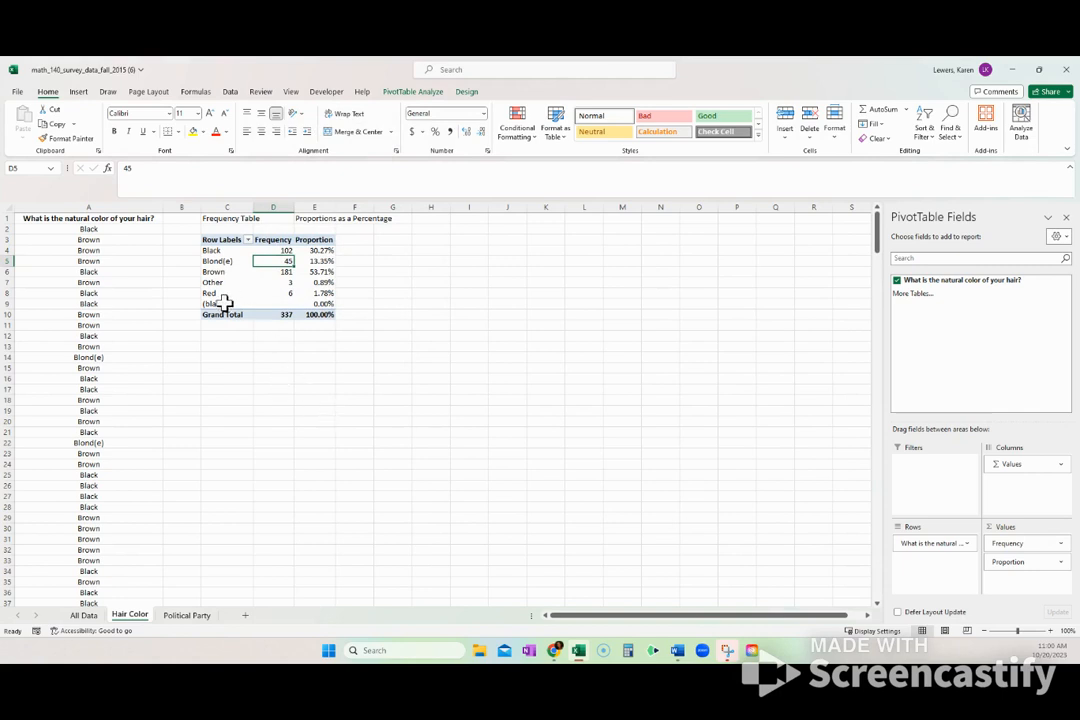
Step: Filter the PivotTable's row labels to exclude the (blank) category
{"action": "left_click", "coordinate": [186, 304]}
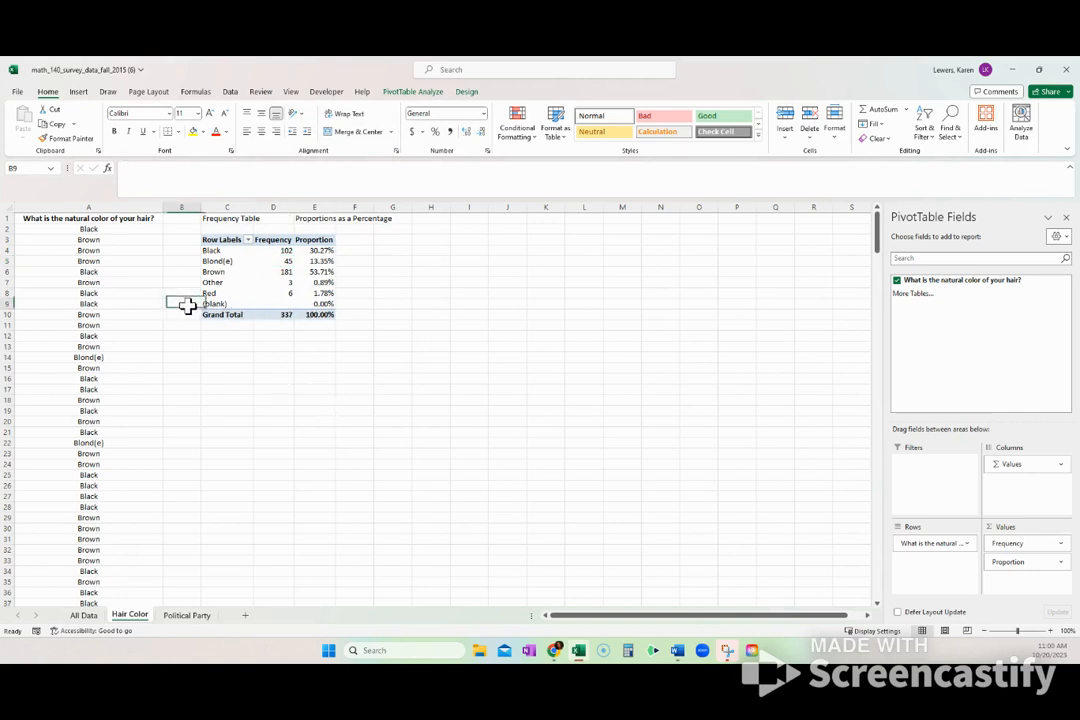
{"action": "left_click", "coordinate": [213, 304]}
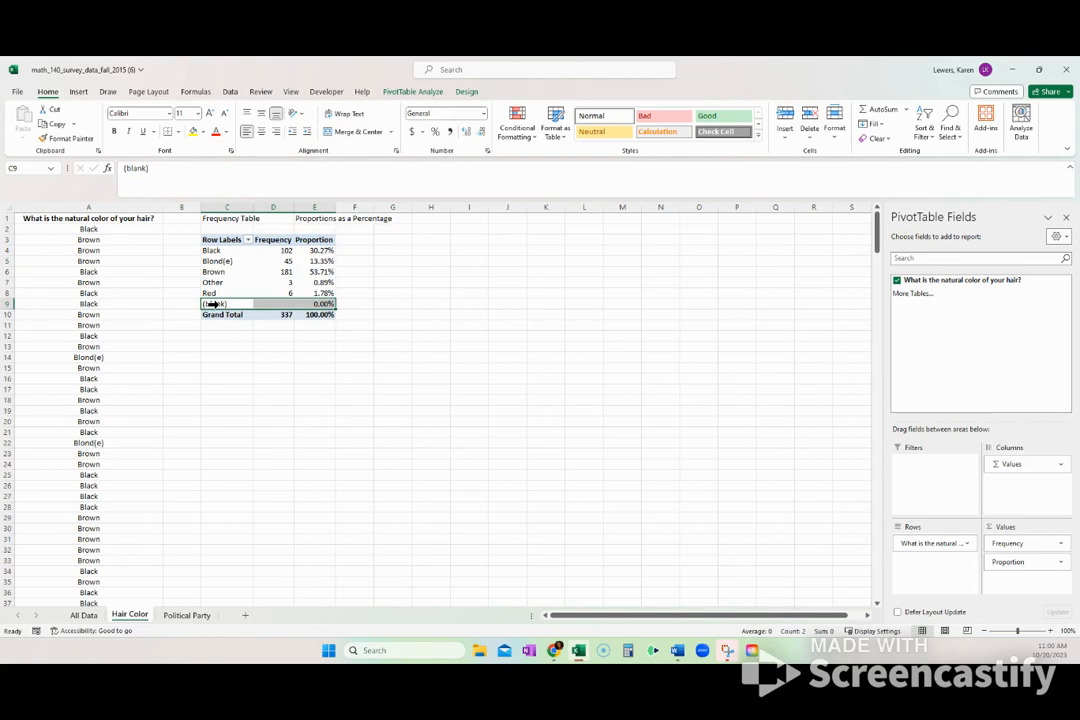
{"action": "left_click", "coordinate": [247, 240]}
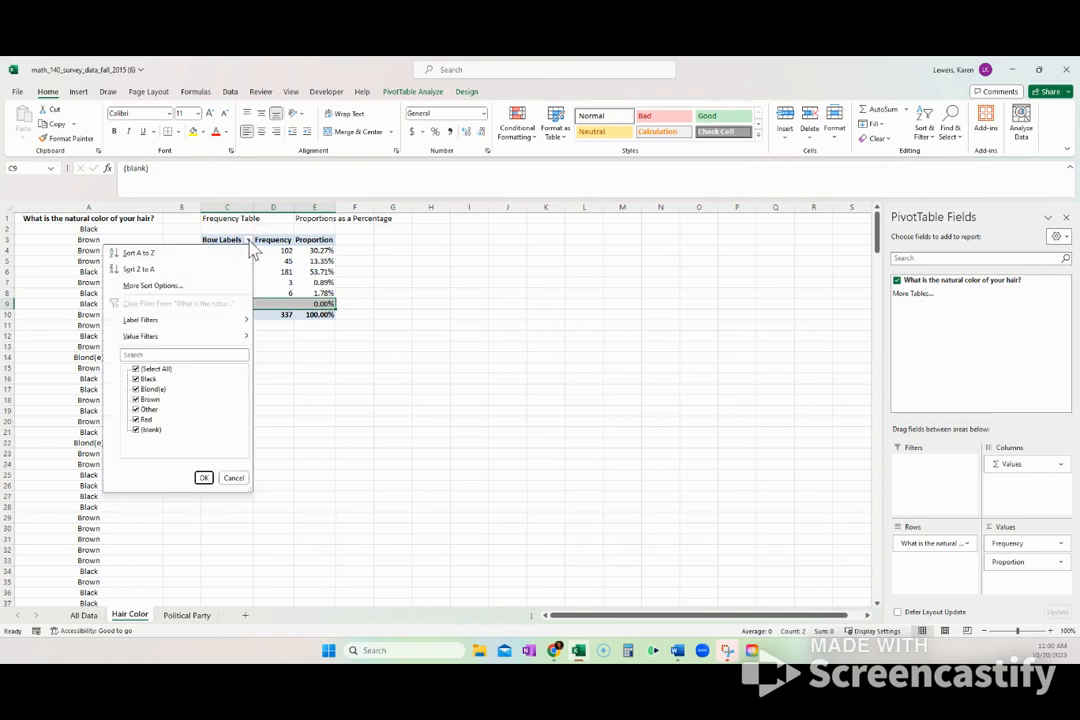
{"action": "left_click", "coordinate": [138, 433]}
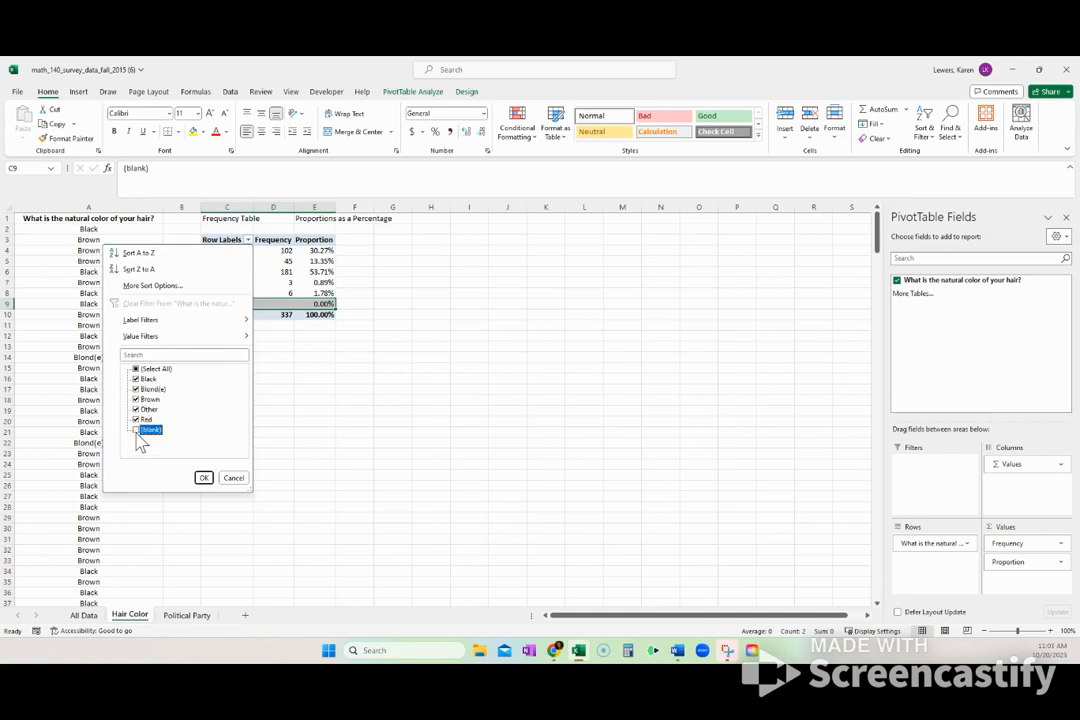
{"action": "left_click", "coordinate": [204, 478]}
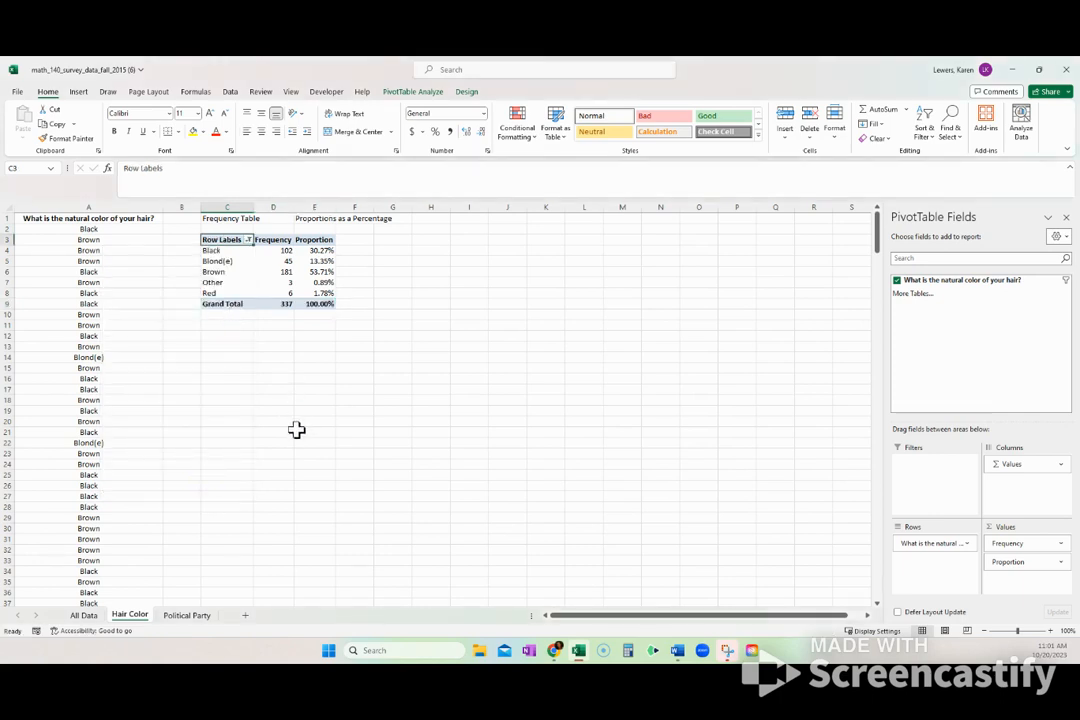
Step: Insert a 2-D clustered column PivotChart from the hair color PivotTable and place it directly below the table
{"action": "left_click", "coordinate": [237, 263]}
{"action": "left_click", "coordinate": [447, 320]}
{"action": "left_click", "coordinate": [253, 263]}
{"action": "left_click", "coordinate": [263, 270]}
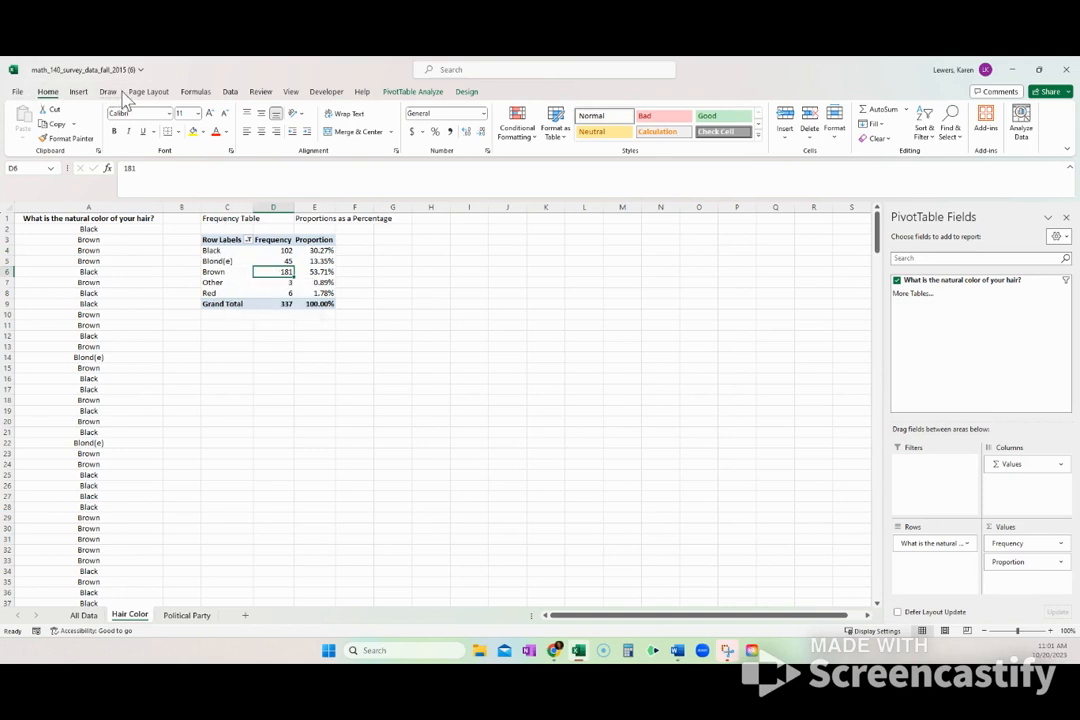
{"action": "left_click", "coordinate": [80, 92]}
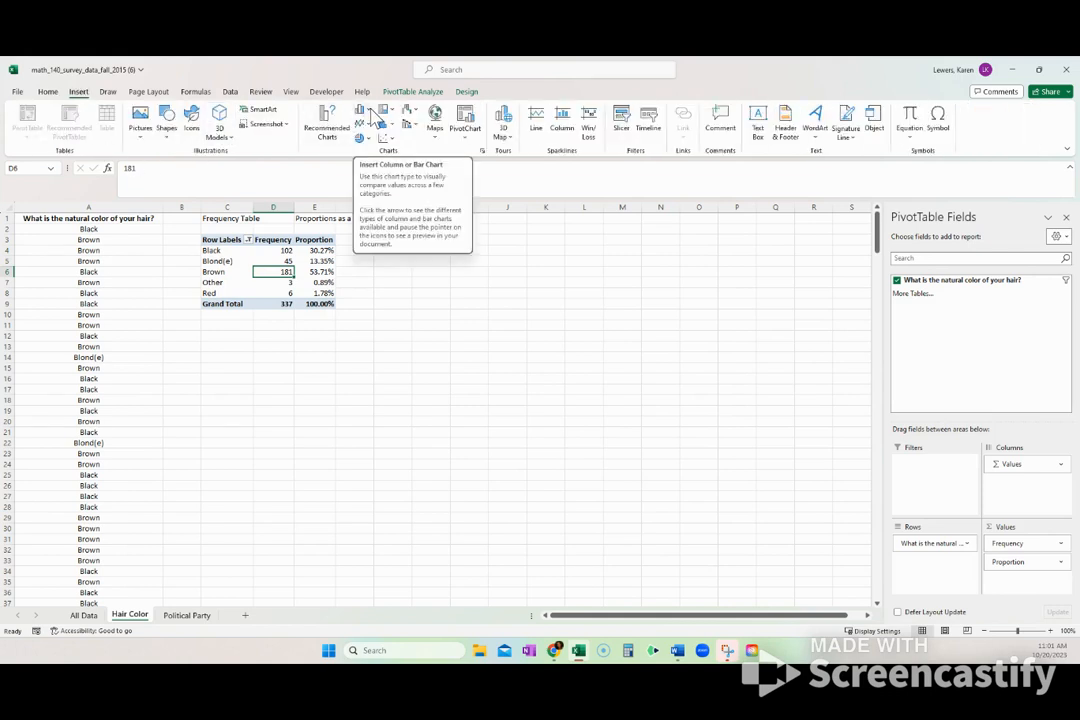
{"action": "left_click", "coordinate": [369, 112]}
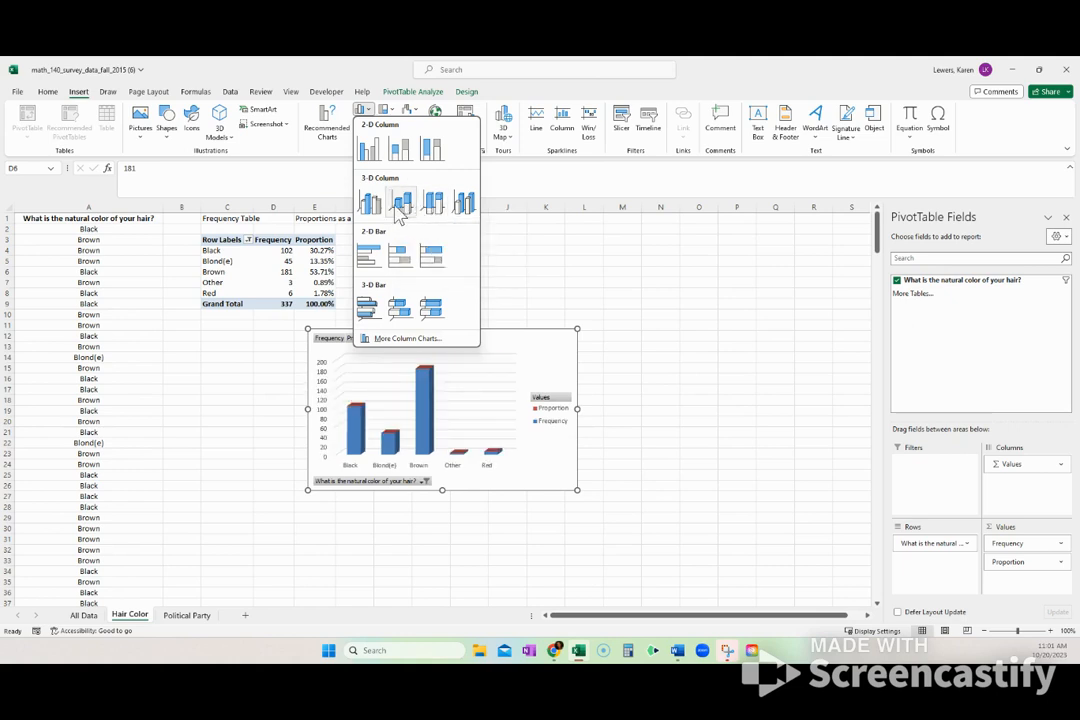
{"action": "left_click", "coordinate": [368, 155]}
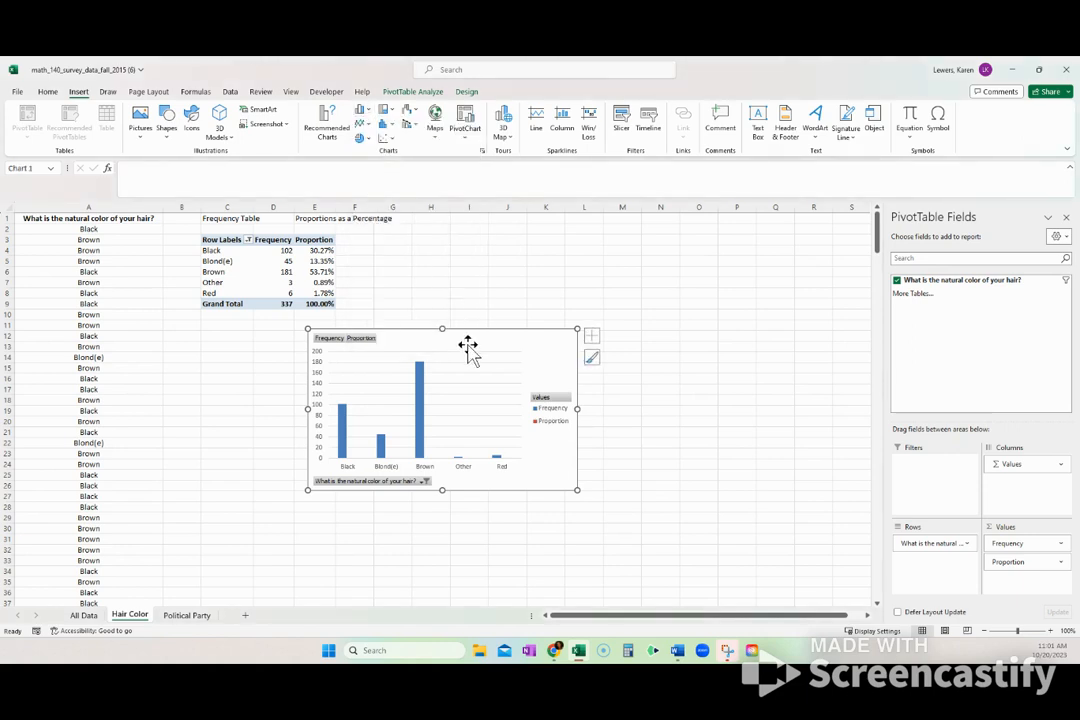
{"action": "left_click_drag", "start_coordinate": [515, 345], "coordinate": [414, 345]}
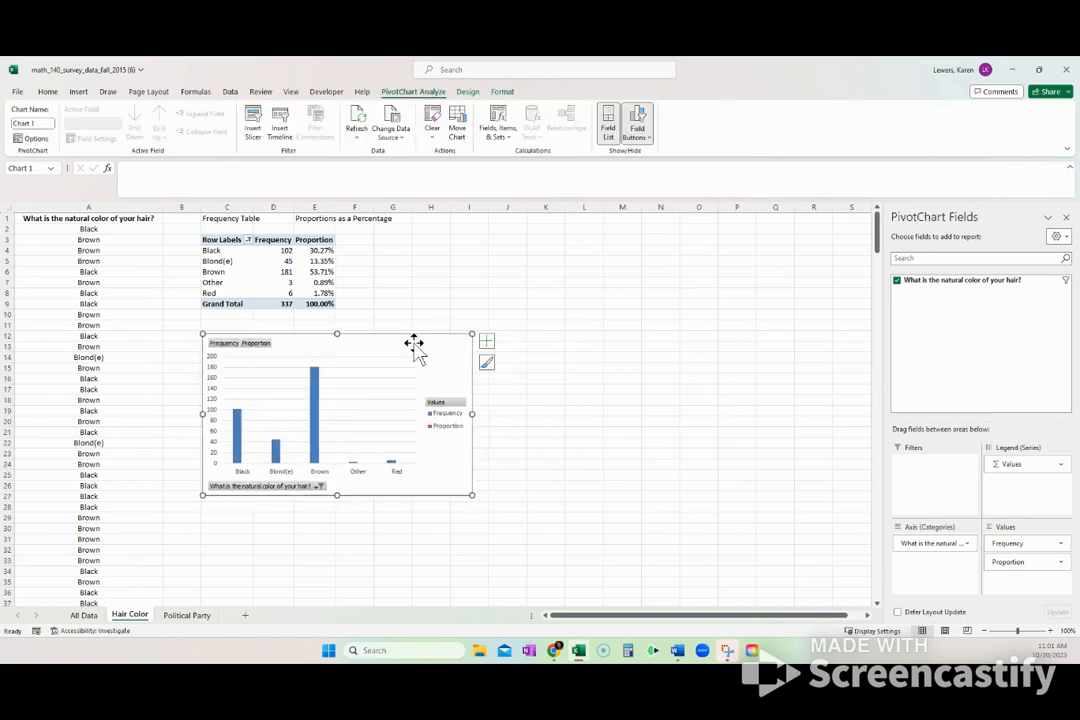
Step: Insert a 2-D pie PivotChart from the hair color PivotTable and place it to the right of the column chart
{"action": "left_click", "coordinate": [270, 271]}
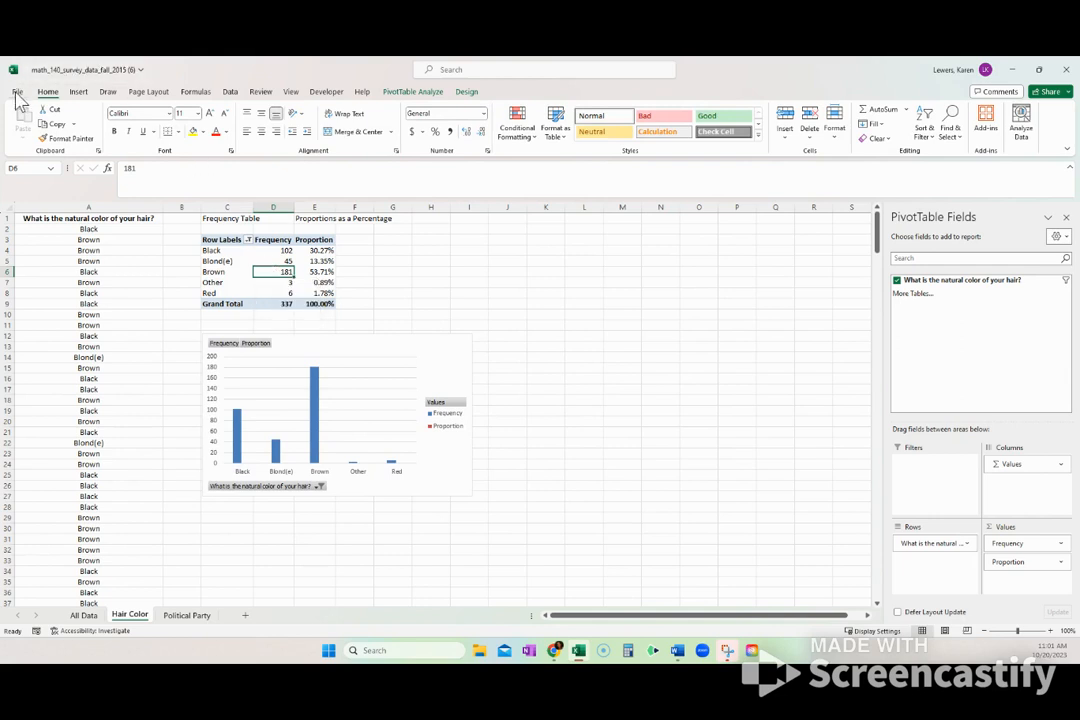
{"action": "left_click", "coordinate": [78, 91]}
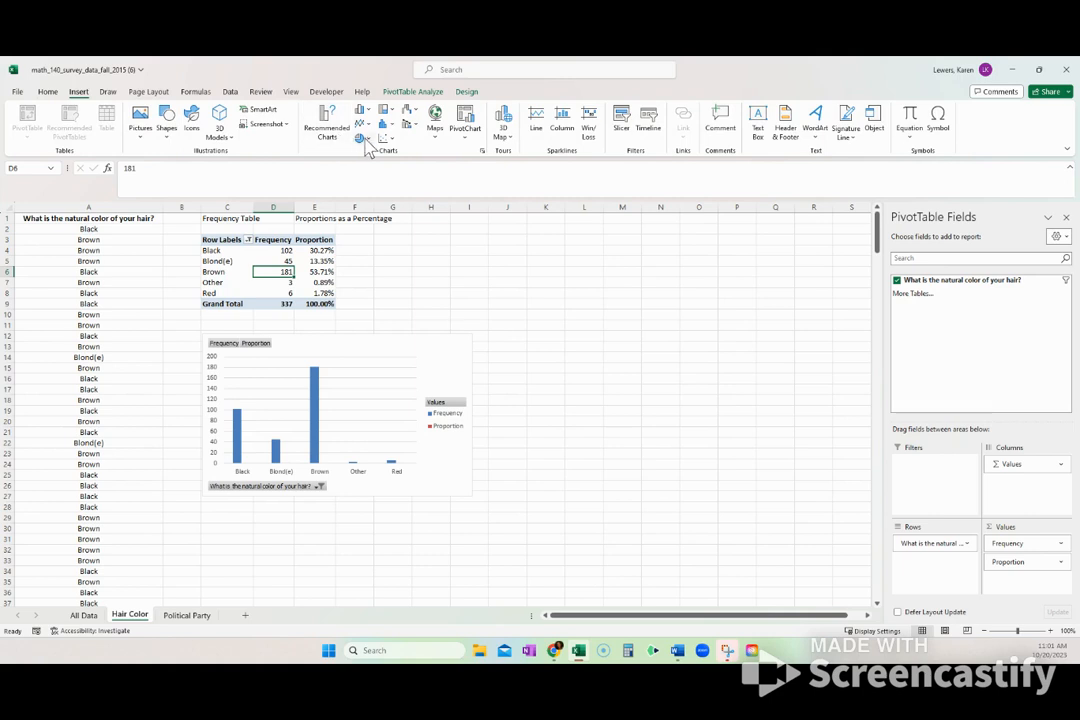
{"action": "left_click", "coordinate": [365, 138]}
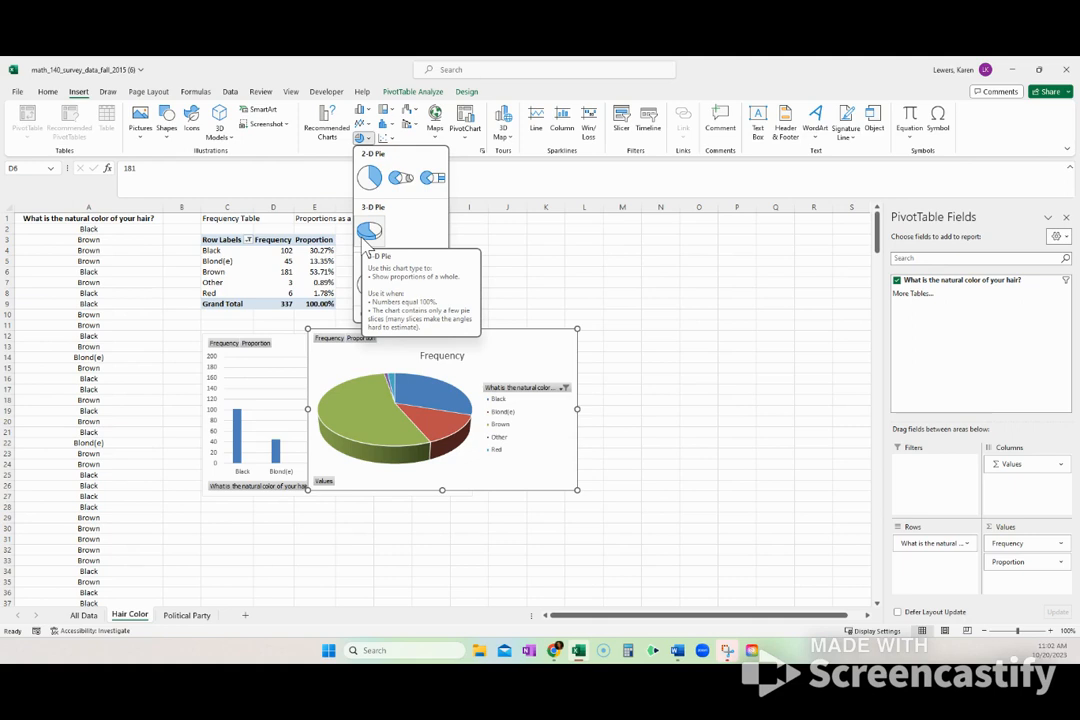
{"action": "left_click", "coordinate": [370, 180]}
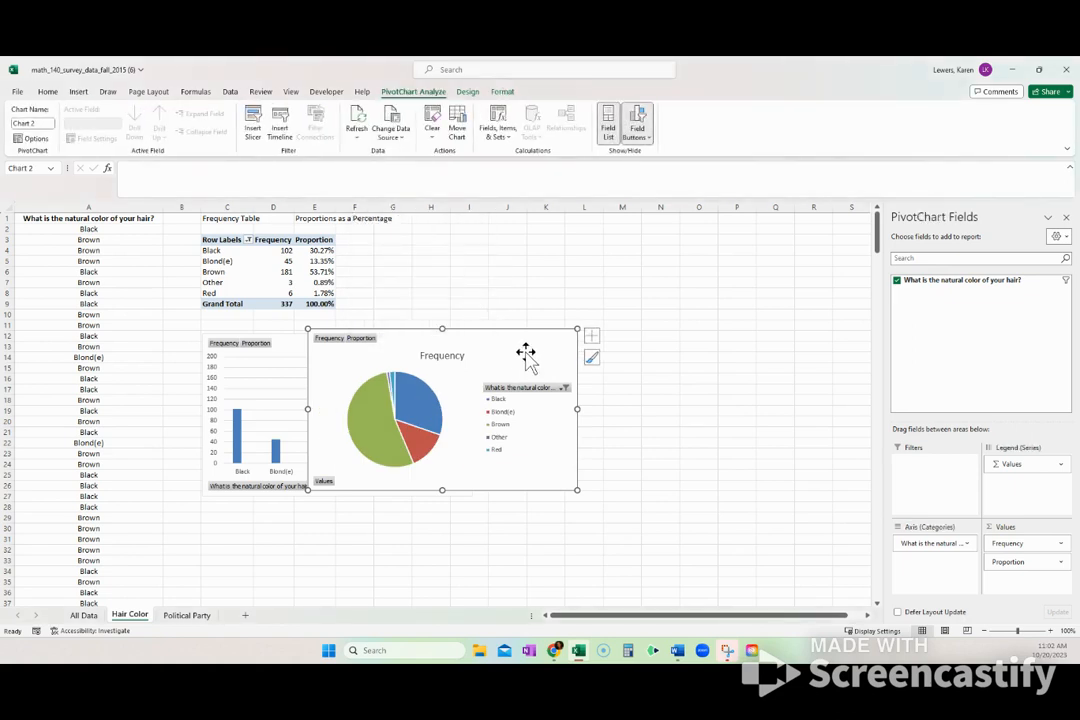
{"action": "left_click_drag", "start_coordinate": [493, 345], "coordinate": [667, 350]}
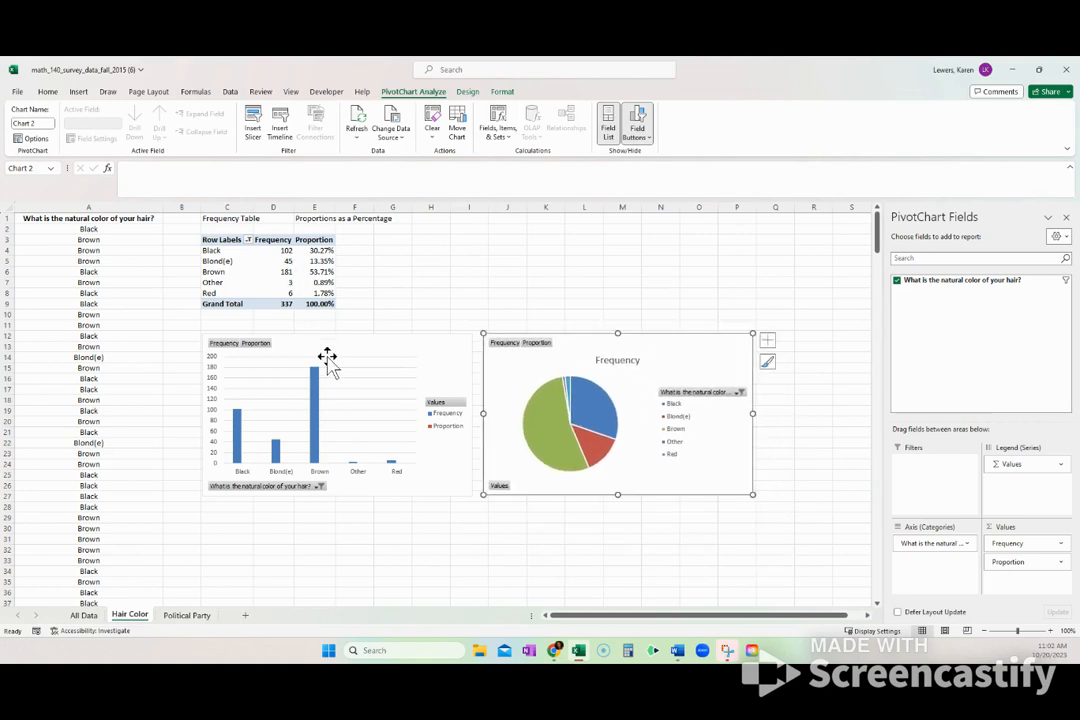
{"action": "left_click", "coordinate": [468, 271]}
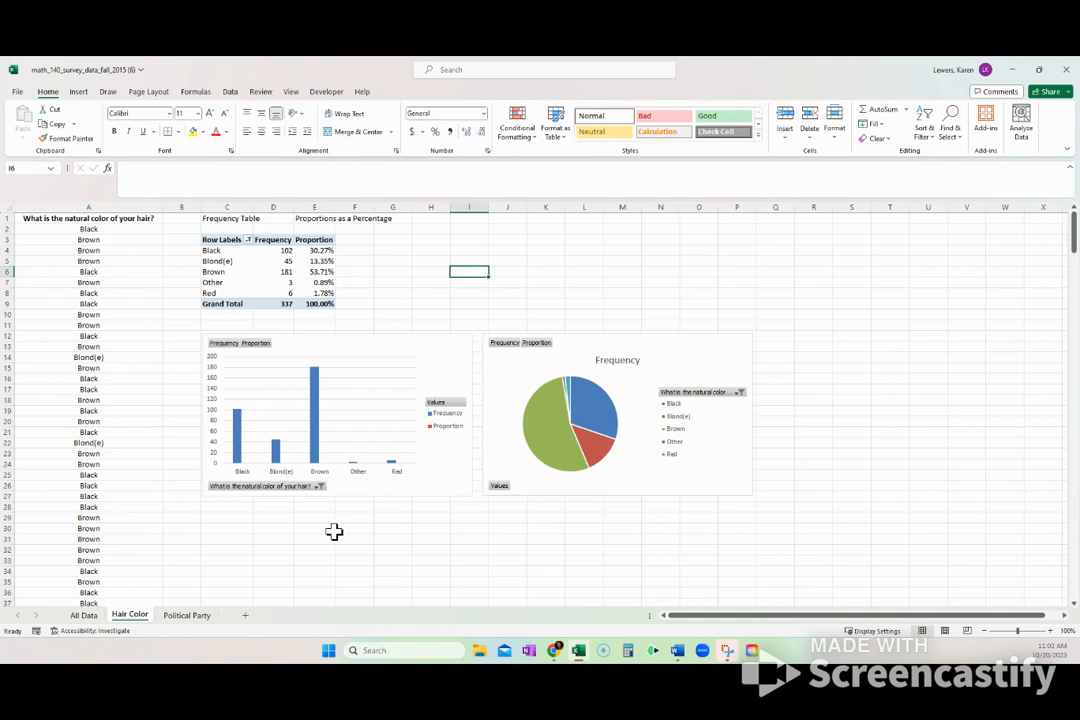
{"action": "left_click_drag", "start_coordinate": [606, 345], "coordinate": [629, 337]}
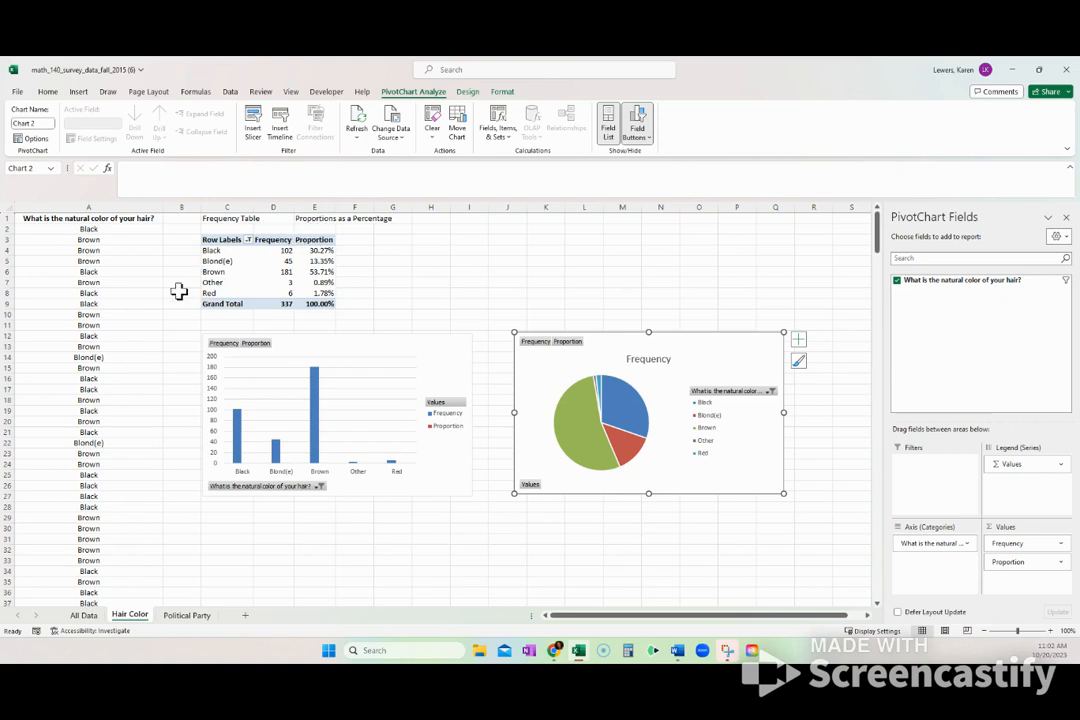
Step: Add data labels at Outside End to the hair color column chart
{"action": "left_click", "coordinate": [434, 374]}
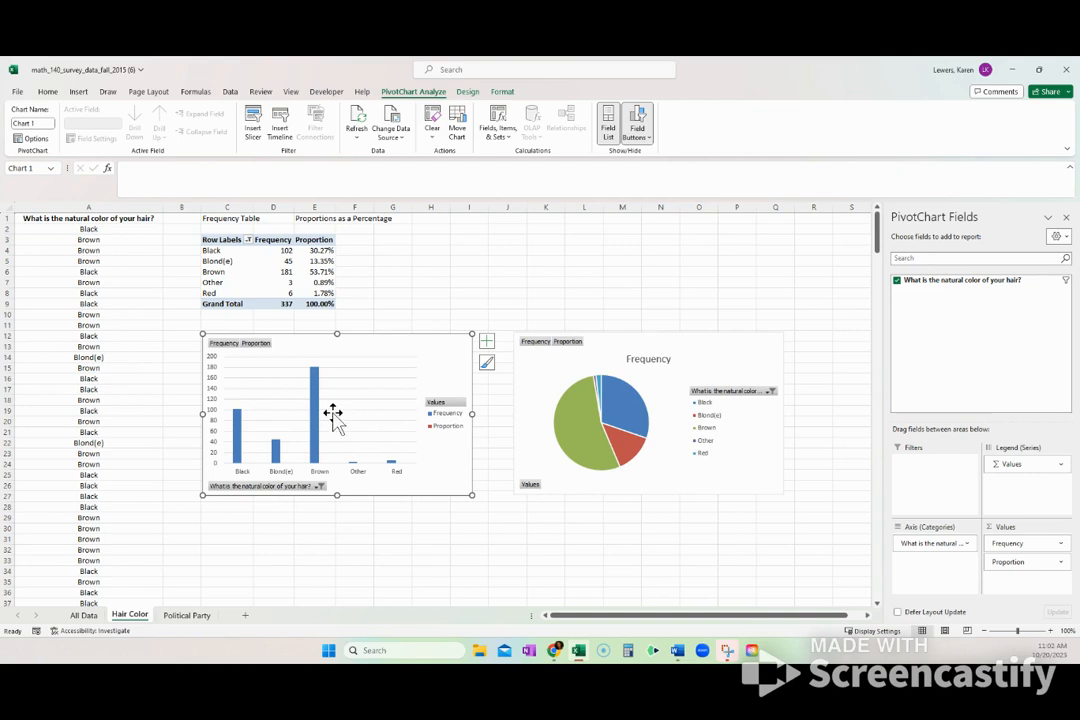
{"action": "left_click", "coordinate": [487, 343]}
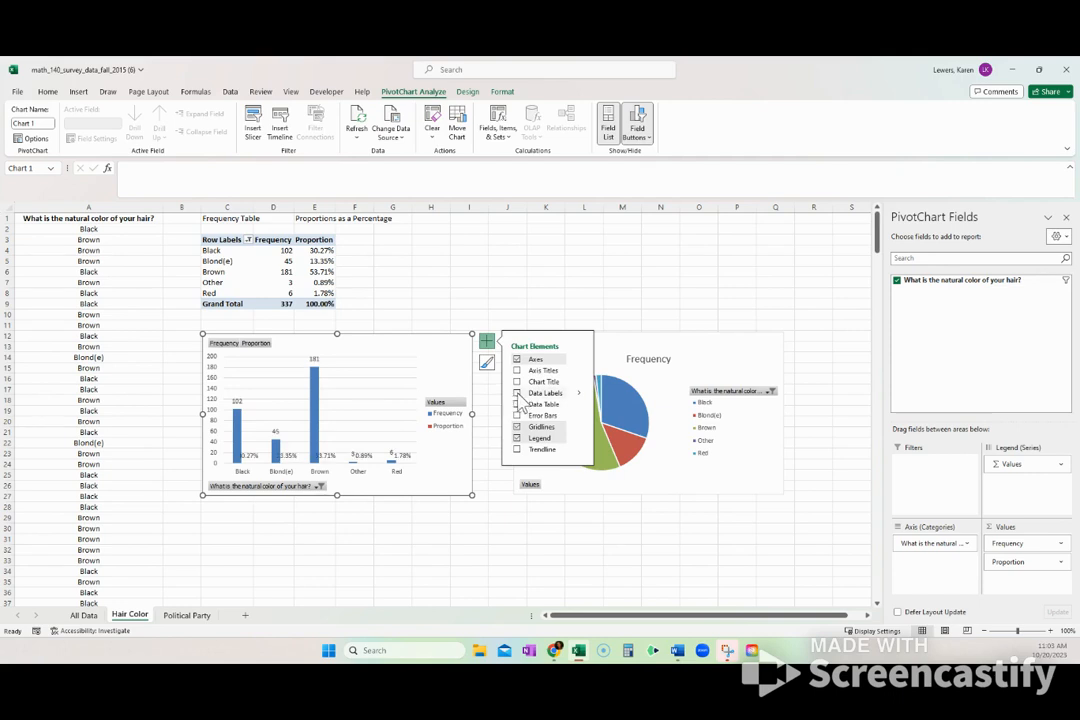
{"action": "left_click", "coordinate": [579, 394]}
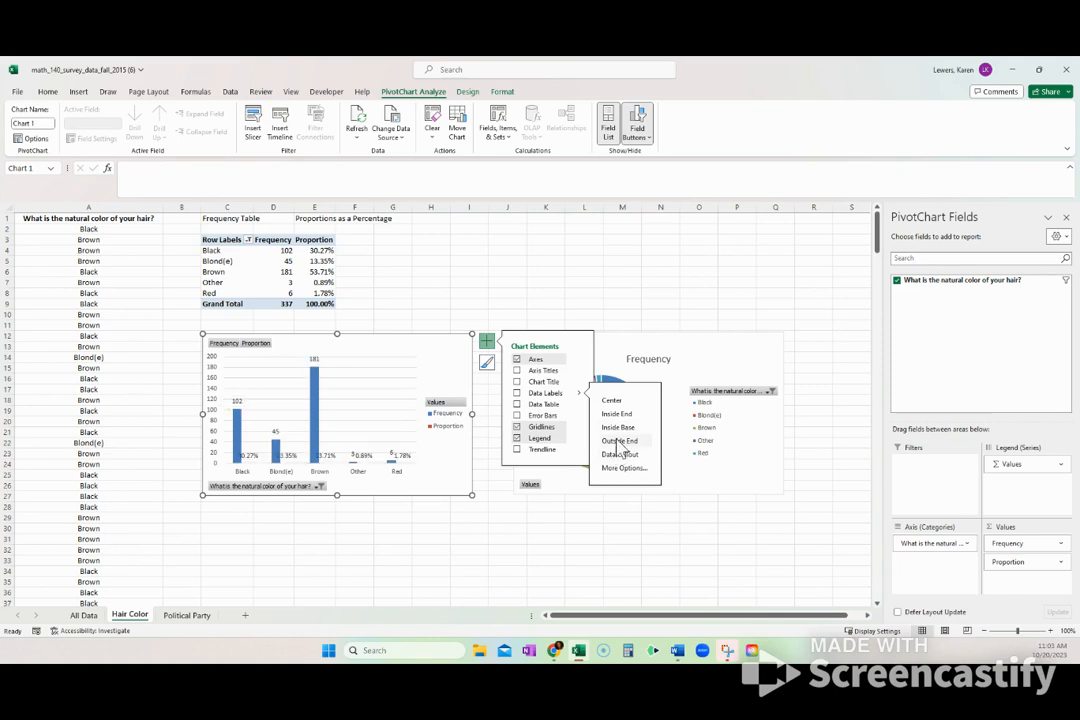
{"action": "left_click", "coordinate": [620, 441]}
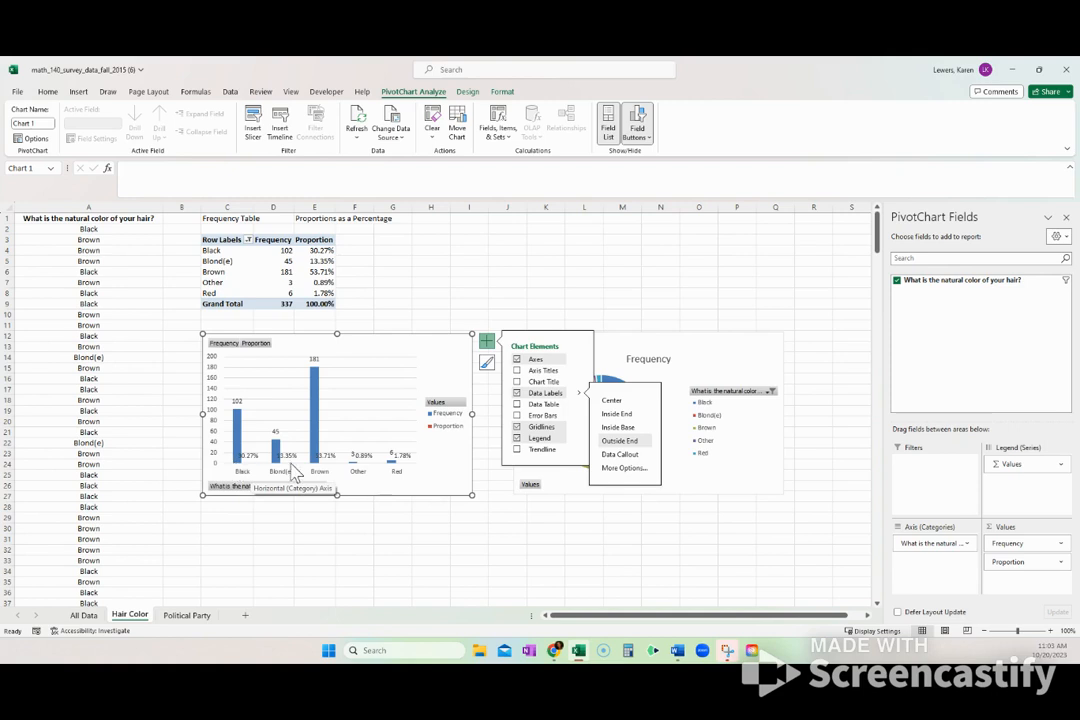
Step: Delete the Proportion percentage data labels from the column chart, keeping only the frequency counts
{"action": "left_click", "coordinate": [247, 455]}
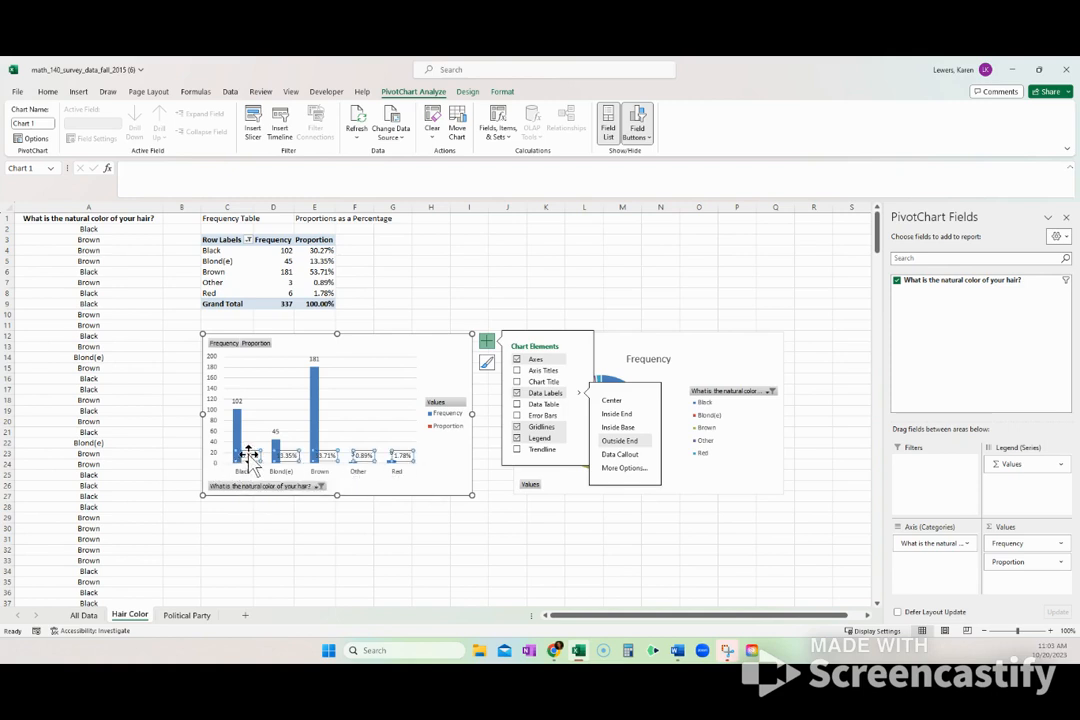
{"action": "key", "text": "Delete"}
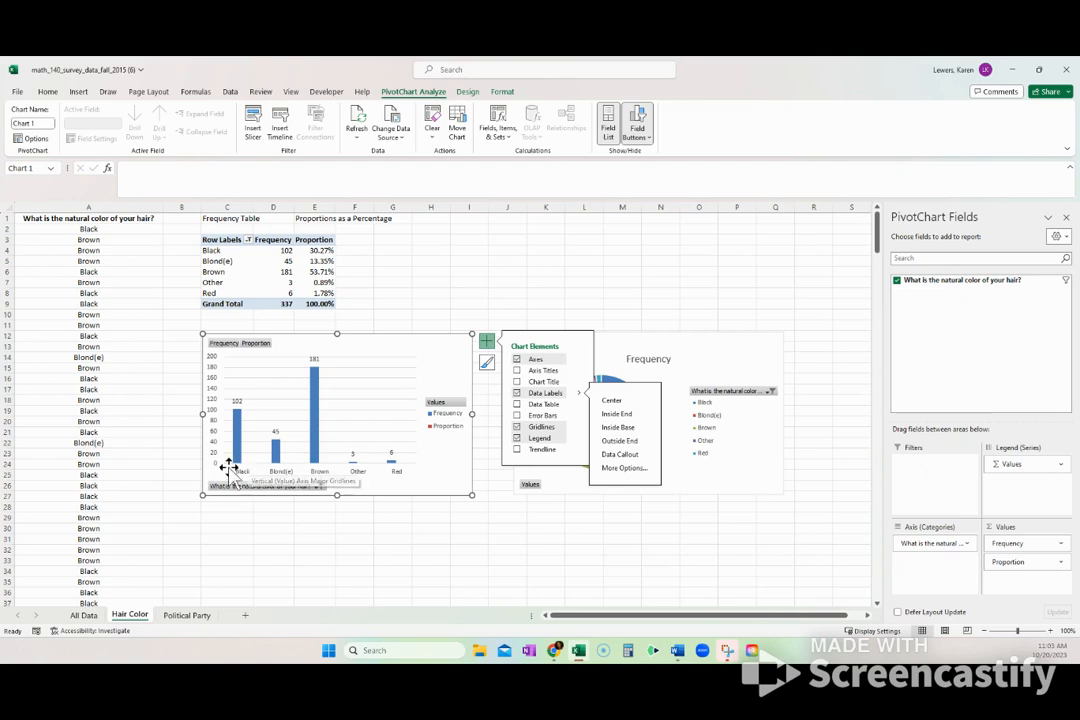
{"action": "left_click", "coordinate": [274, 395]}
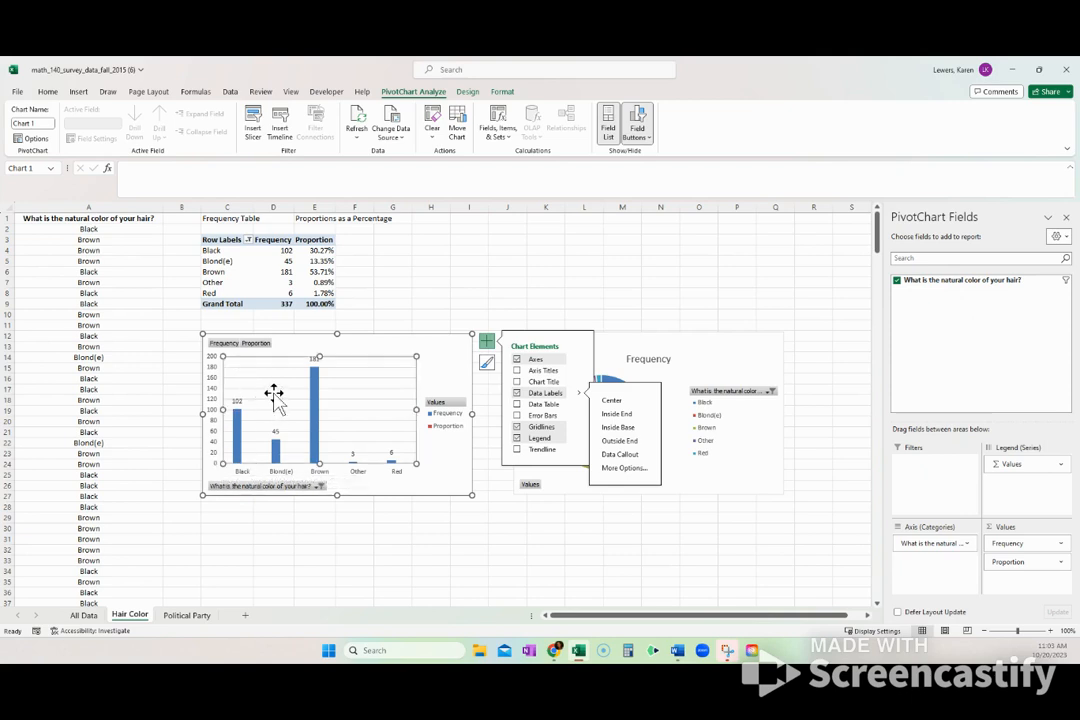
{"action": "left_click", "coordinate": [378, 487]}
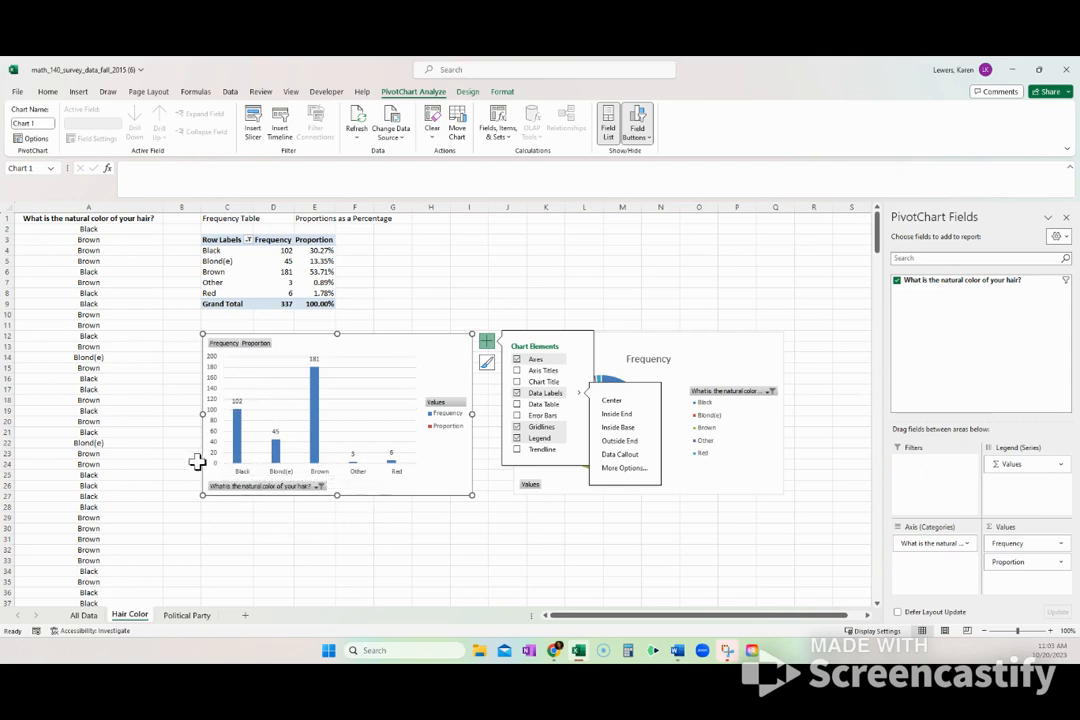
{"action": "left_click", "coordinate": [226, 508]}
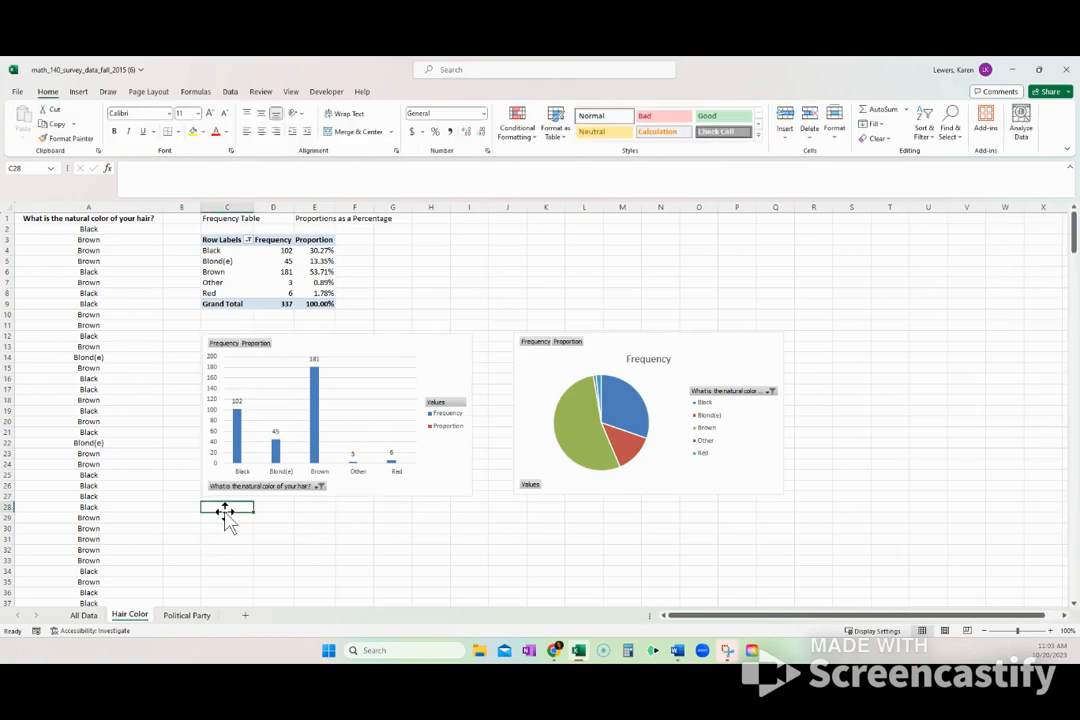
{"action": "left_click", "coordinate": [78, 91]}
{"action": "left_click", "coordinate": [366, 111]}
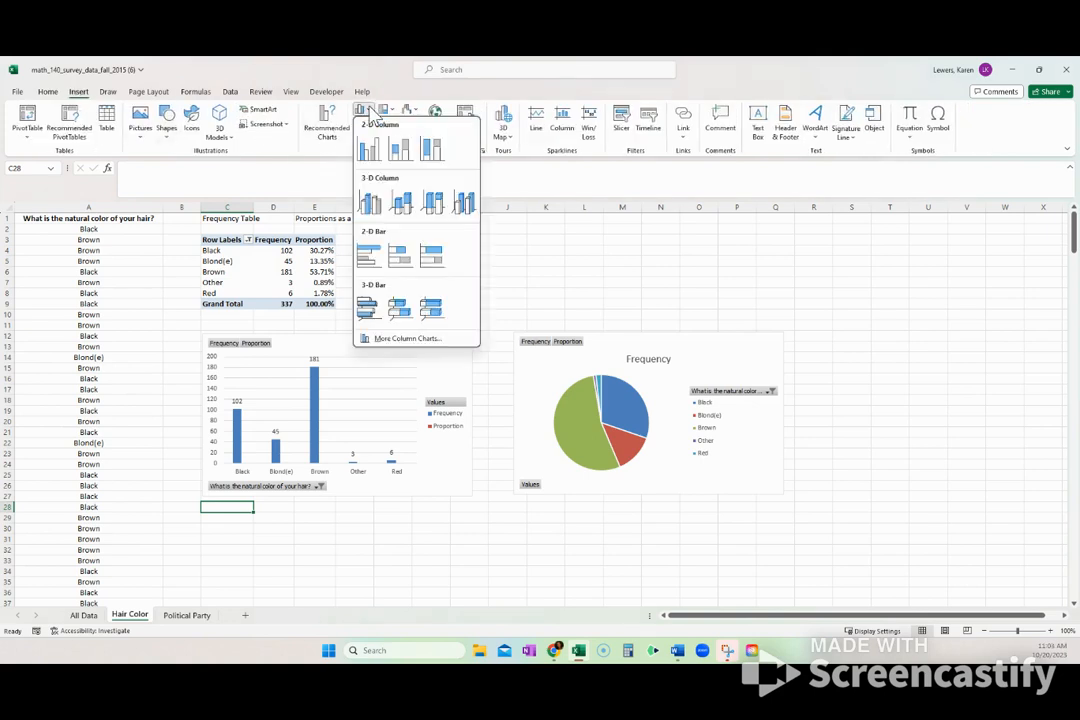
{"action": "left_click", "coordinate": [369, 148]}
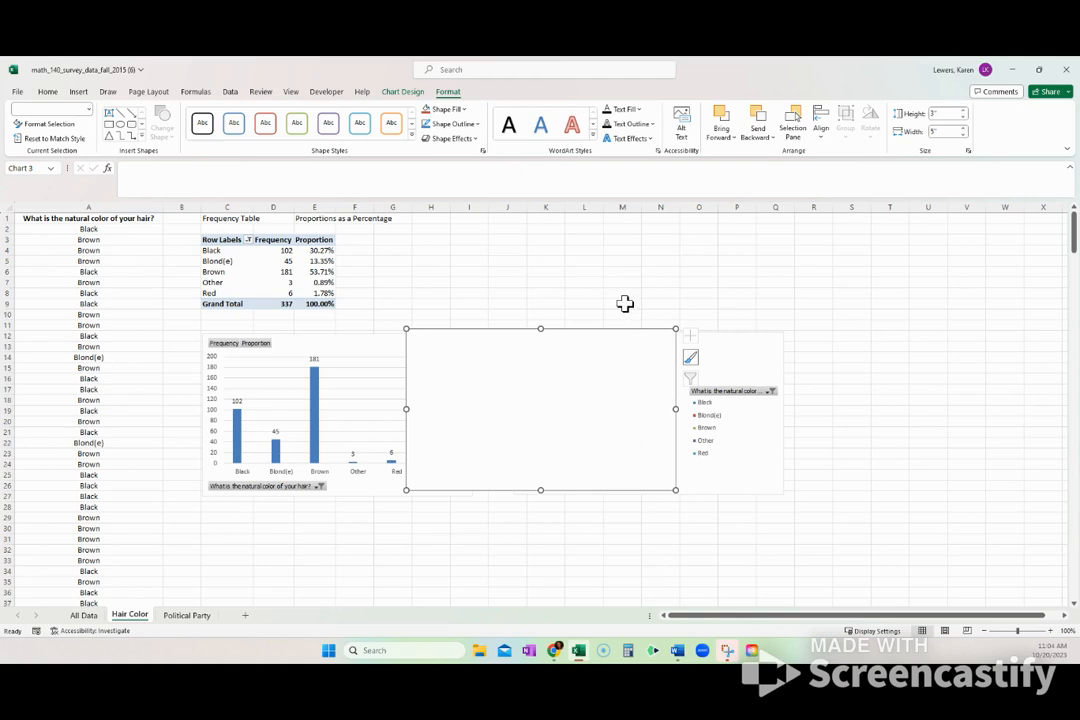
{"action": "key", "text": "Delete"}
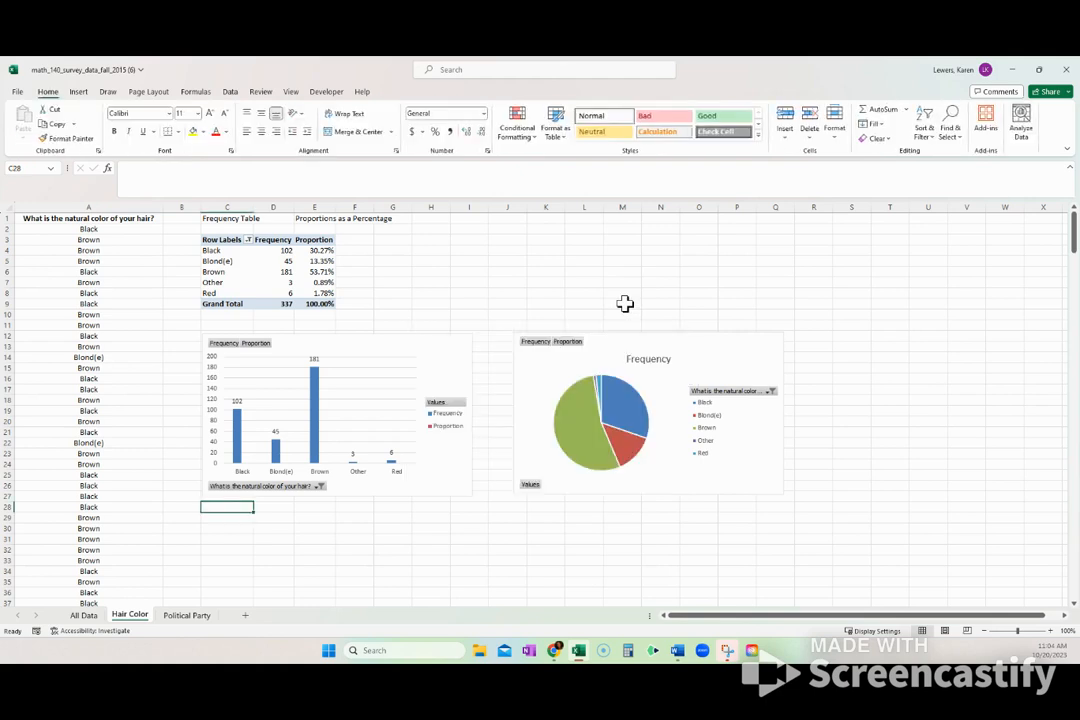
Step: Insert a second 2-D clustered column PivotChart from the hair color PivotTable and place it below the first column chart
{"action": "left_click", "coordinate": [226, 268]}
{"action": "left_click", "coordinate": [266, 271]}
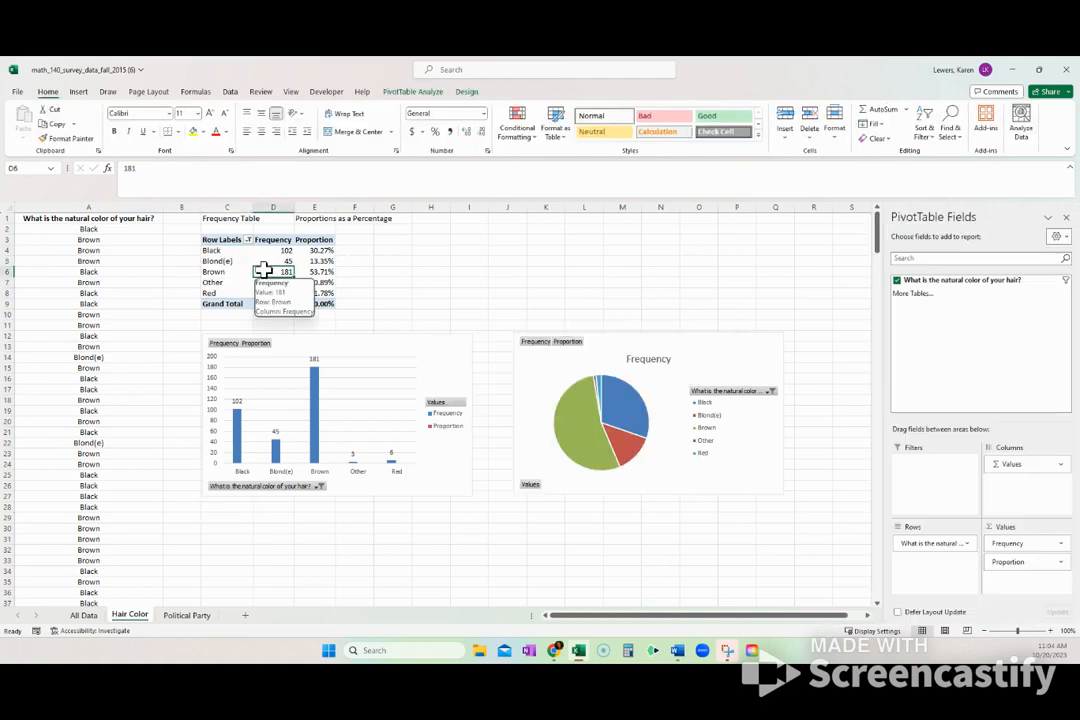
{"action": "left_click", "coordinate": [78, 91]}
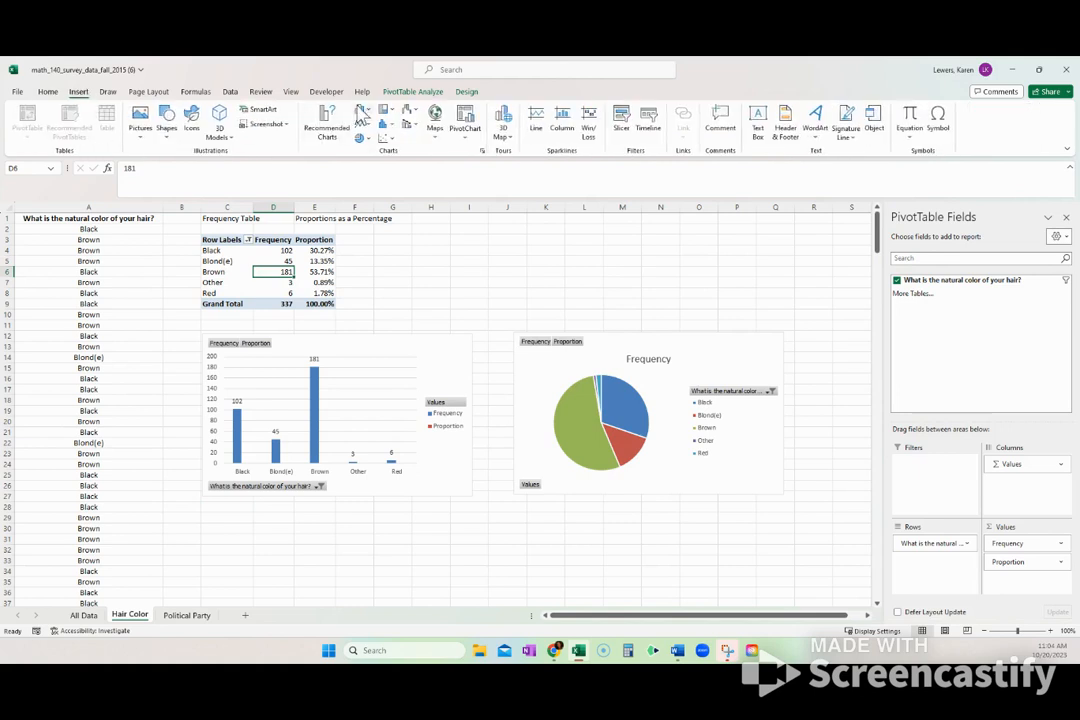
{"action": "left_click", "coordinate": [361, 110]}
{"action": "left_click", "coordinate": [373, 150]}
{"action": "left_click_drag", "start_coordinate": [489, 345], "coordinate": [381, 536]}
{"action": "scroll", "coordinate": [562, 539], "scroll_direction": "down", "scroll_amount": 3}
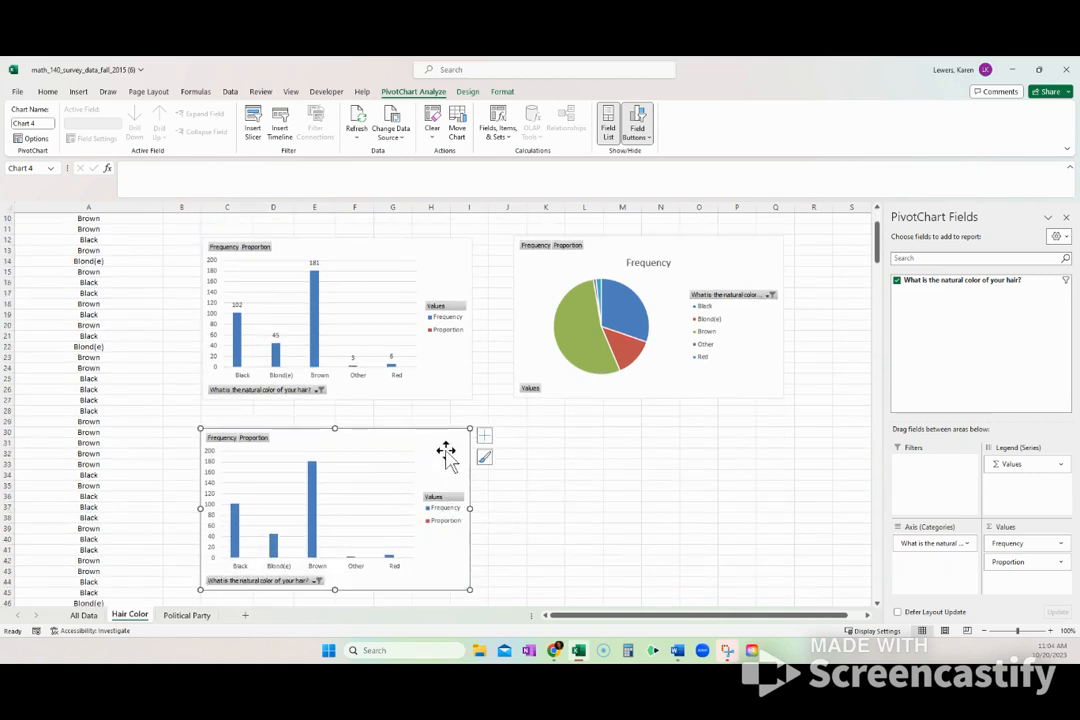
{"action": "left_click", "coordinate": [484, 437]}
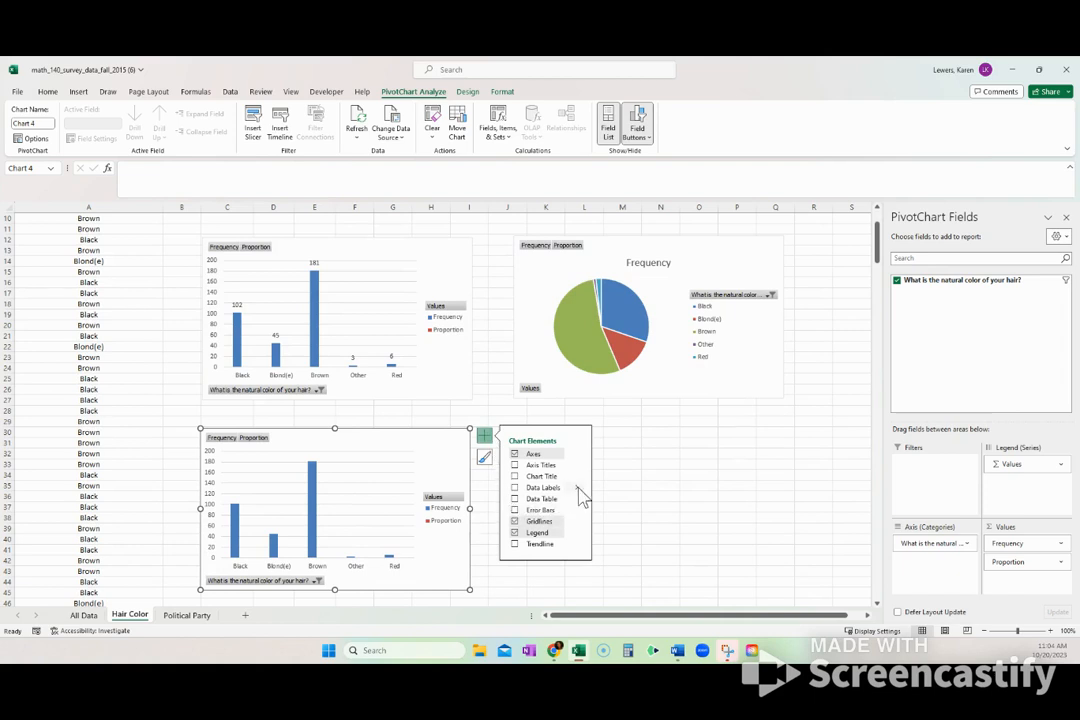
{"action": "mouse_move", "coordinate": [581, 492]}
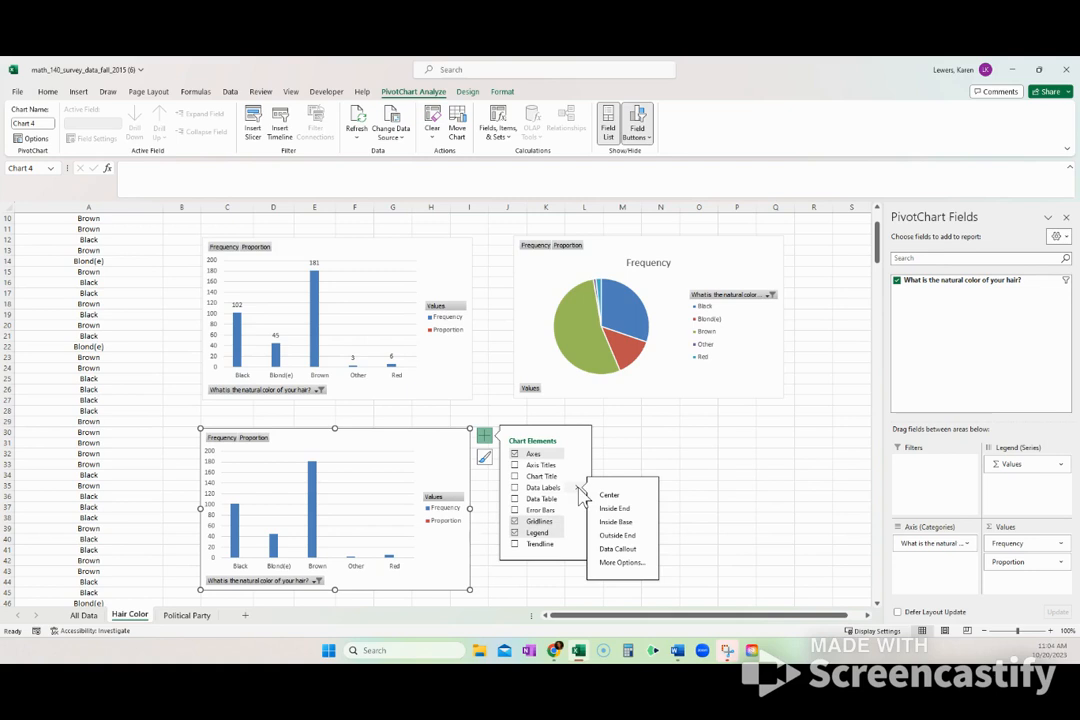
{"action": "left_click", "coordinate": [655, 465]}
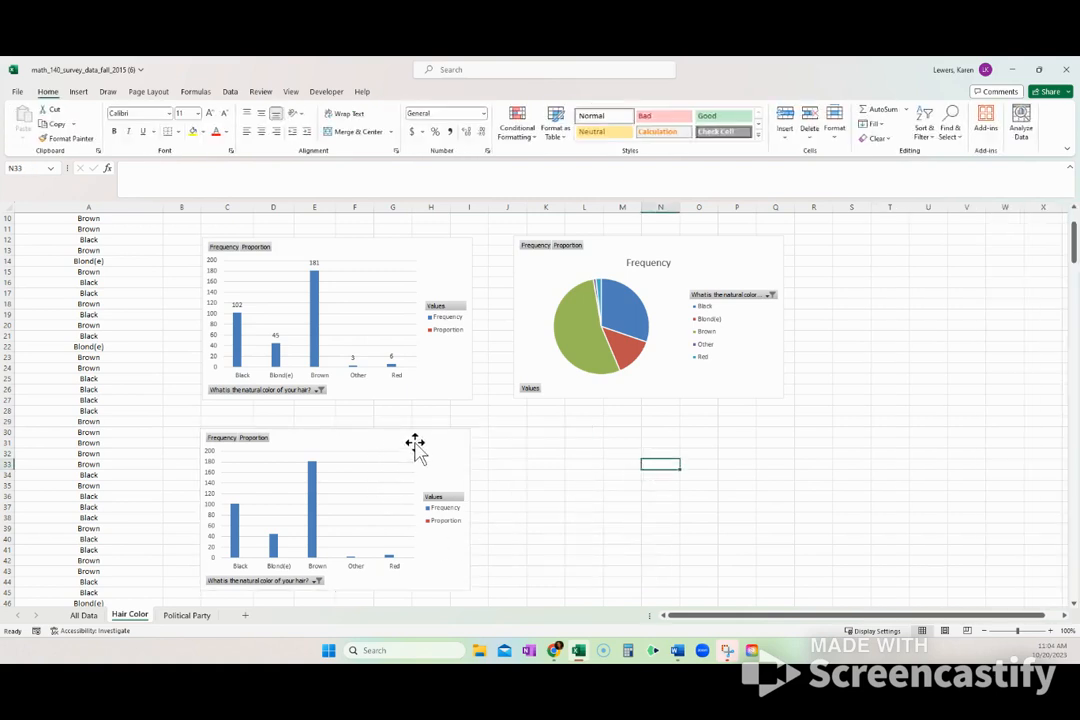
Step: Delete the second clustered column chart located below the first hair color column chart
{"action": "scroll", "coordinate": [402, 490], "scroll_direction": "up", "scroll_amount": 3}
{"action": "scroll", "coordinate": [265, 224], "scroll_direction": "down", "scroll_amount": 1}
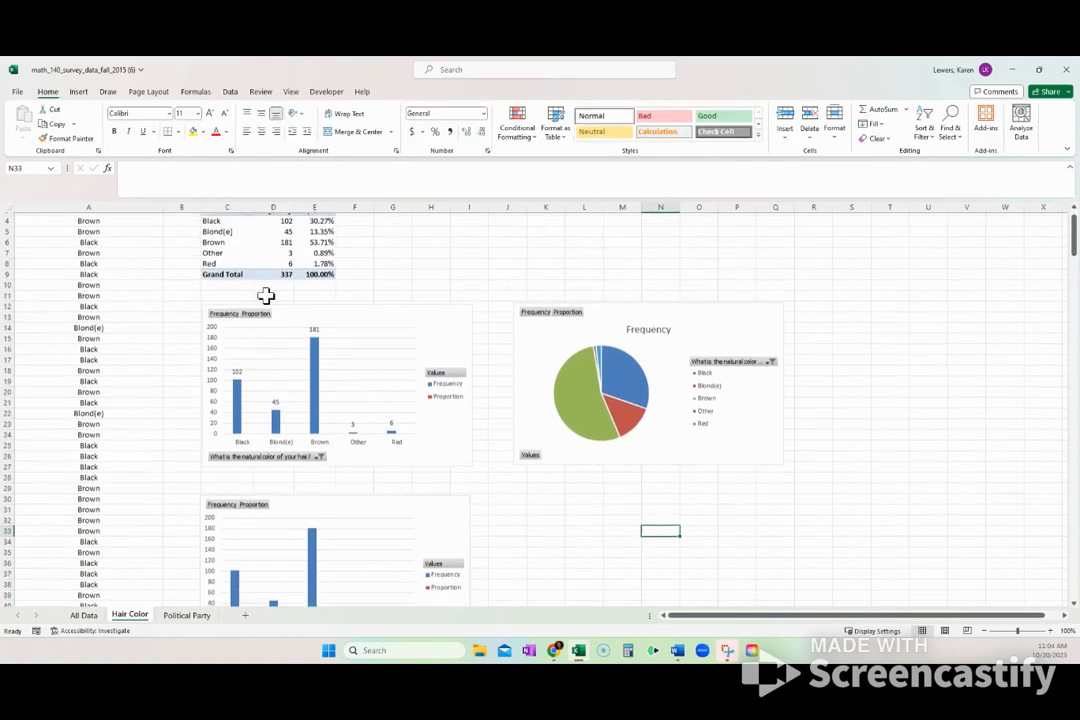
{"action": "left_click", "coordinate": [364, 509]}
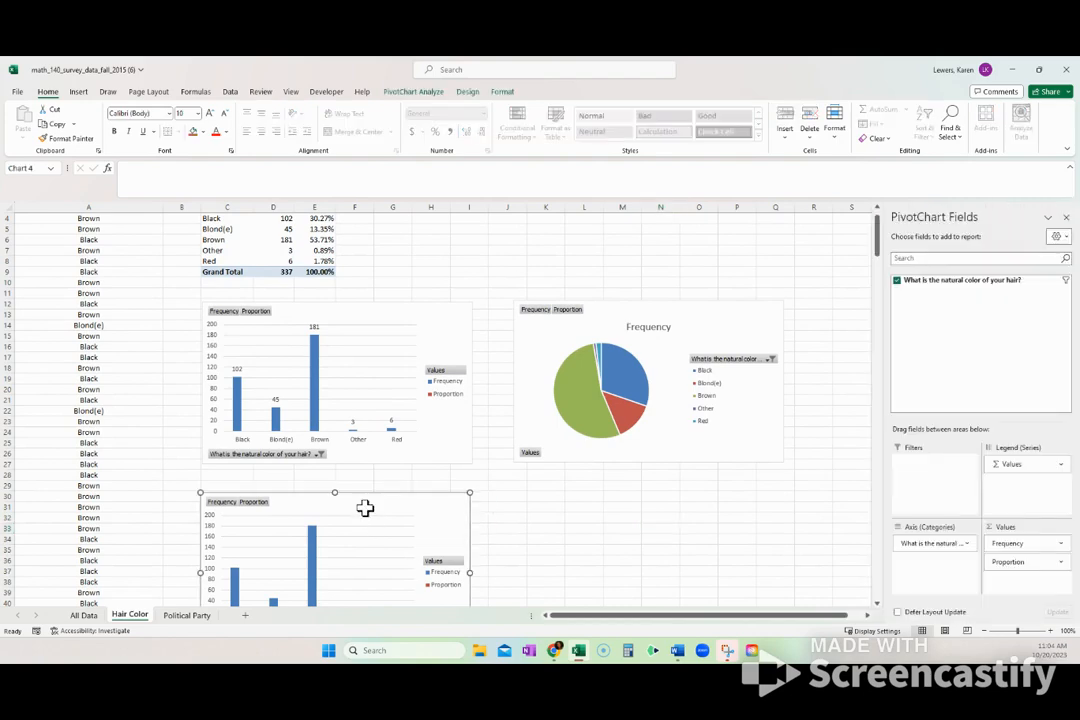
{"action": "key", "text": "Delete"}
{"action": "scroll", "coordinate": [358, 528], "scroll_direction": "up", "scroll_amount": 1}
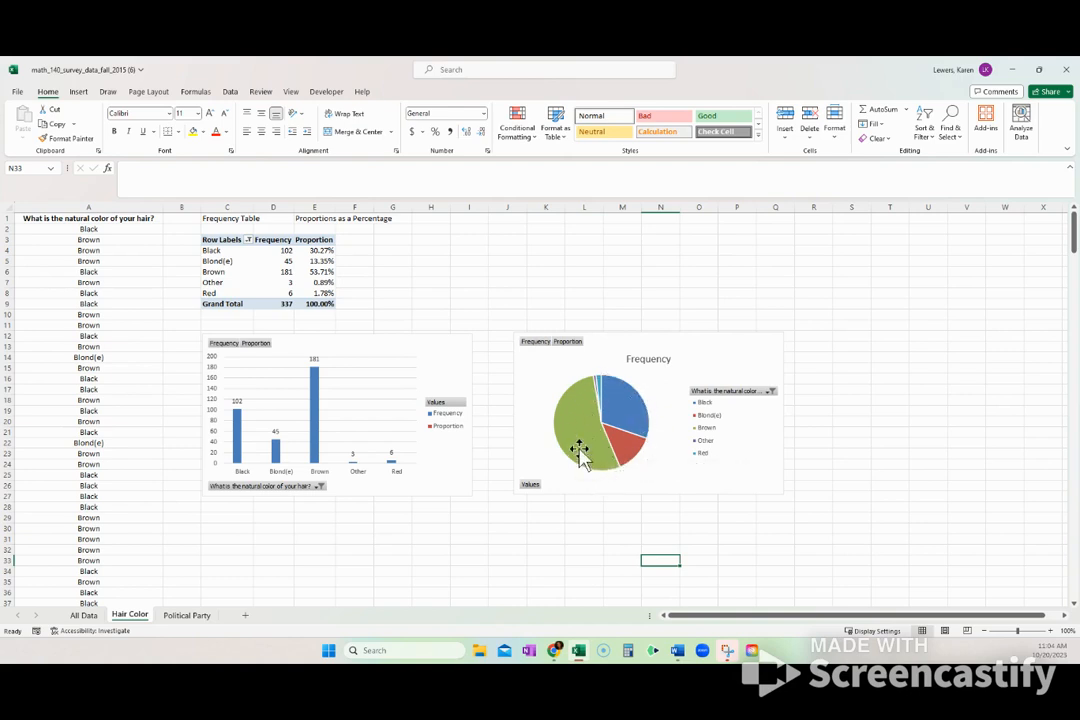
Step: Add data labels to the hair color pie chart and show their position options
{"action": "left_click", "coordinate": [640, 419]}
{"action": "right_click", "coordinate": [640, 419]}
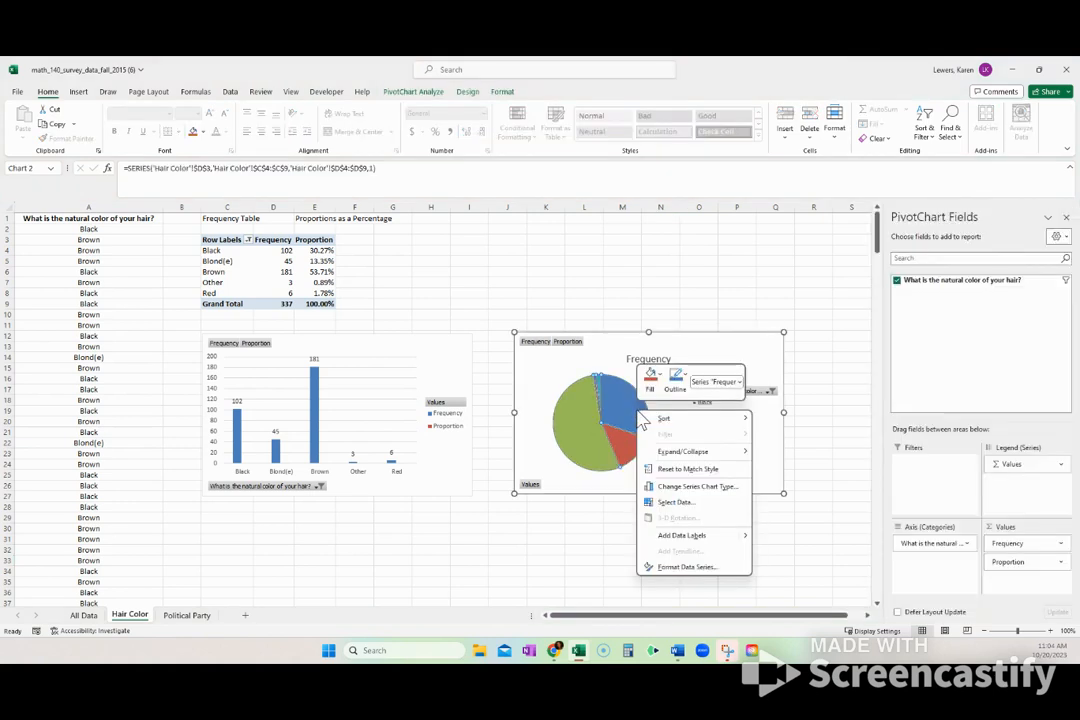
{"action": "left_click", "coordinate": [759, 360]}
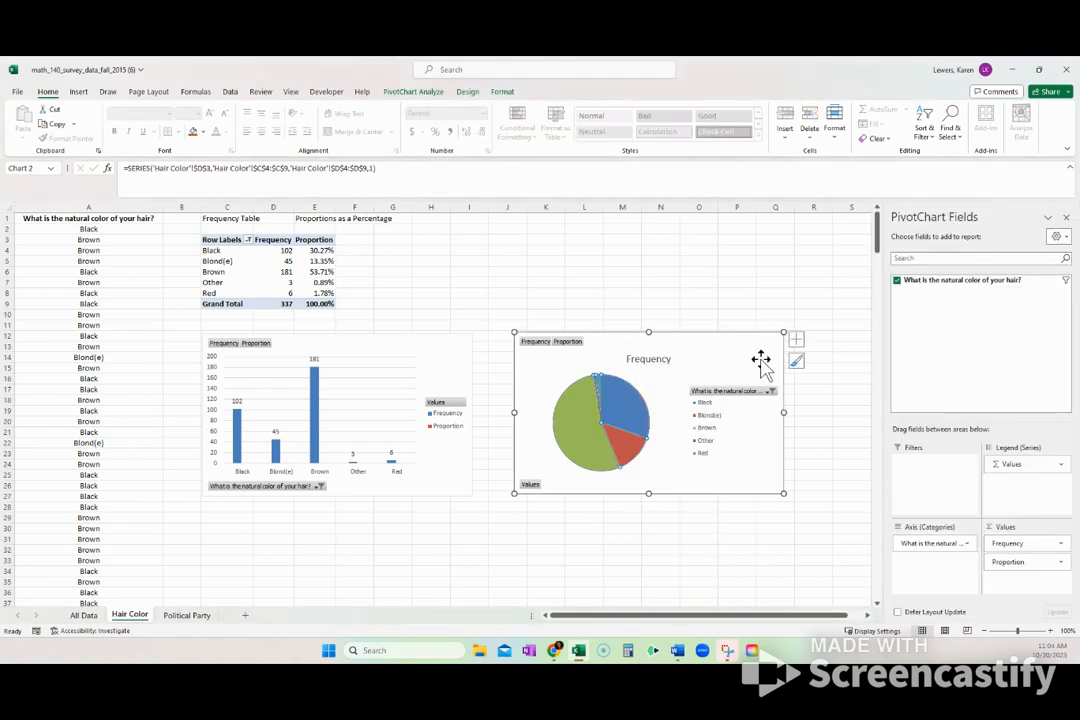
{"action": "left_click", "coordinate": [803, 340]}
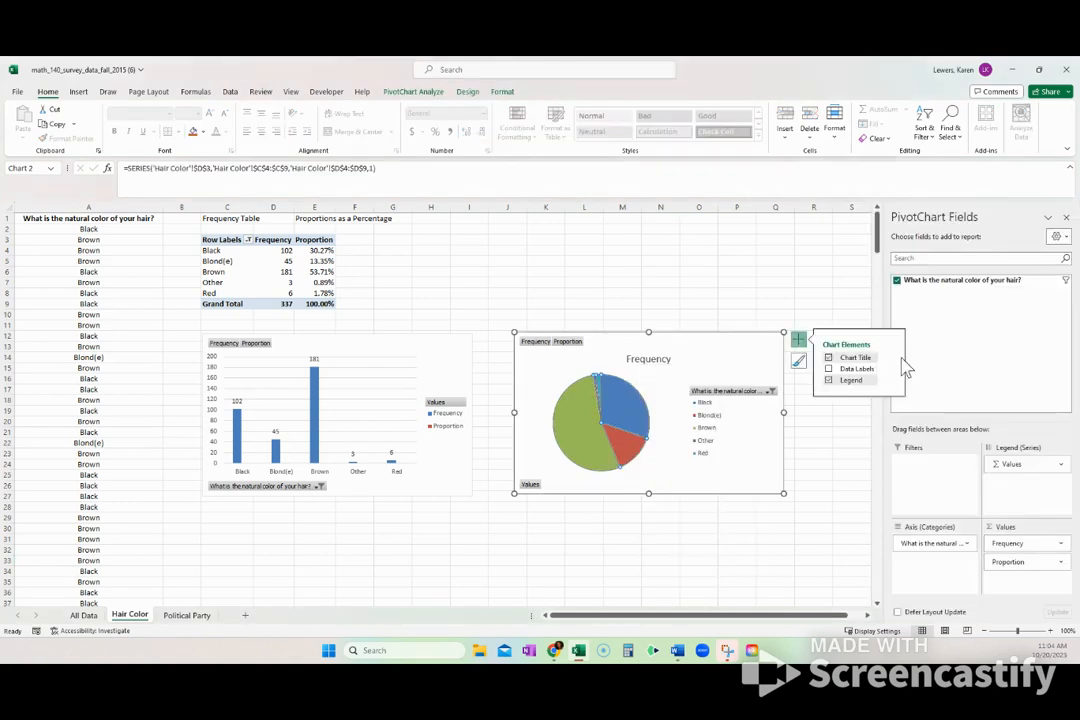
{"action": "left_click", "coordinate": [828, 368]}
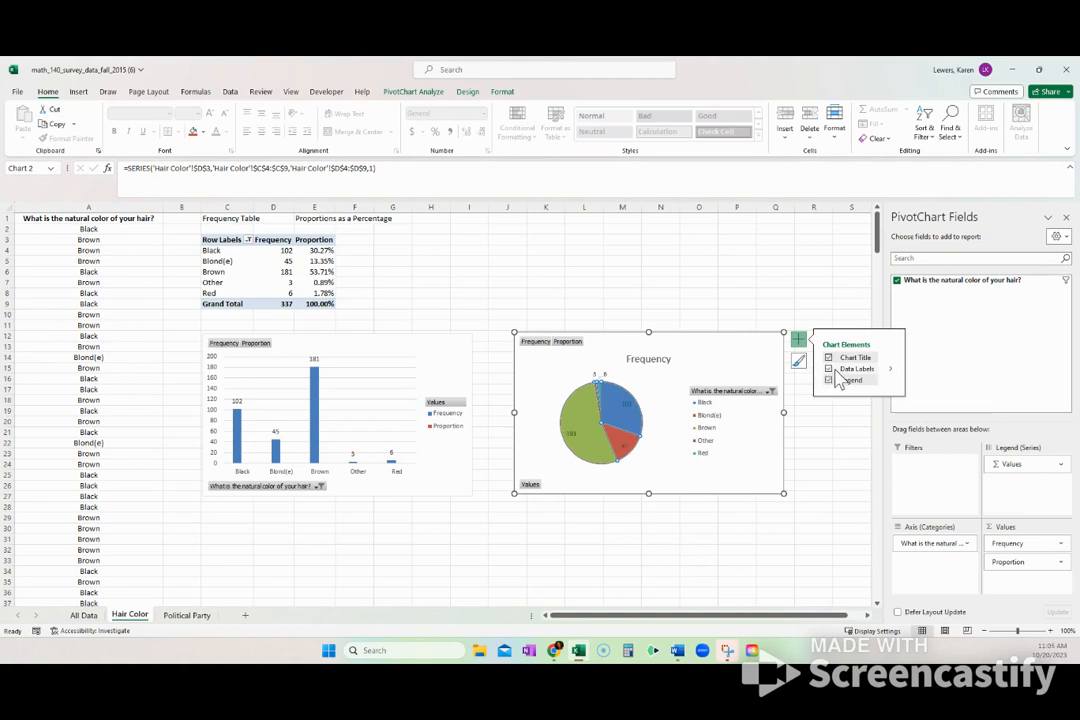
{"action": "left_click", "coordinate": [890, 368]}
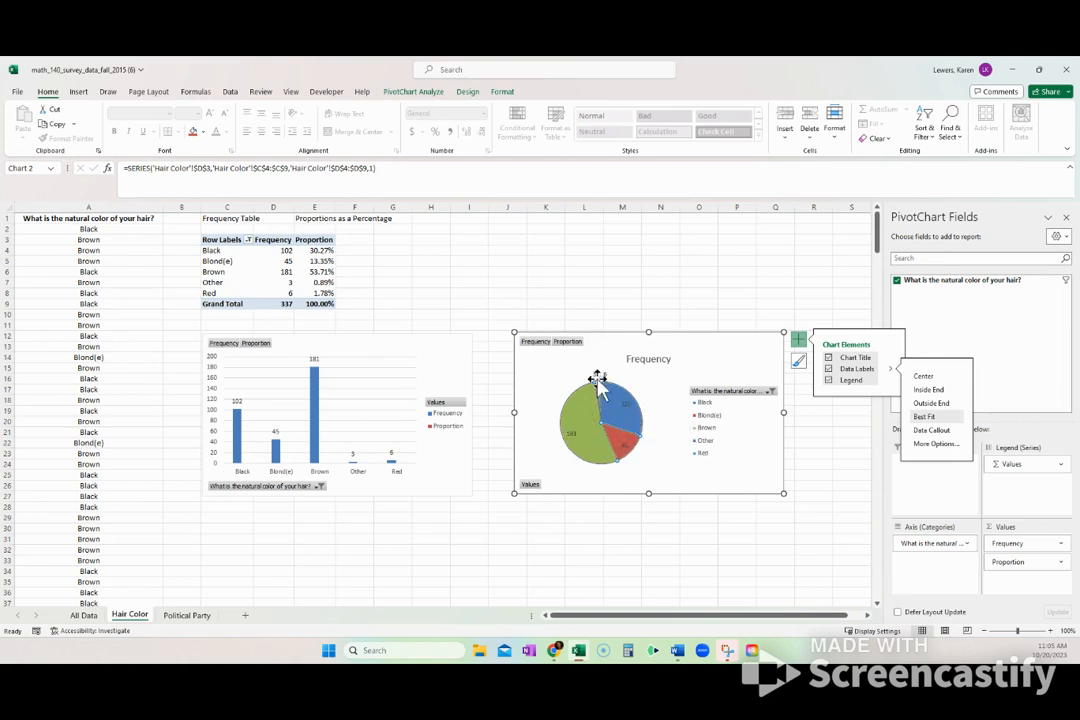
Step: Move the Brown and Black slices' data labels slightly inward, closer to the pie chart's center
{"action": "left_click", "coordinate": [571, 435]}
{"action": "left_click", "coordinate": [573, 431]}
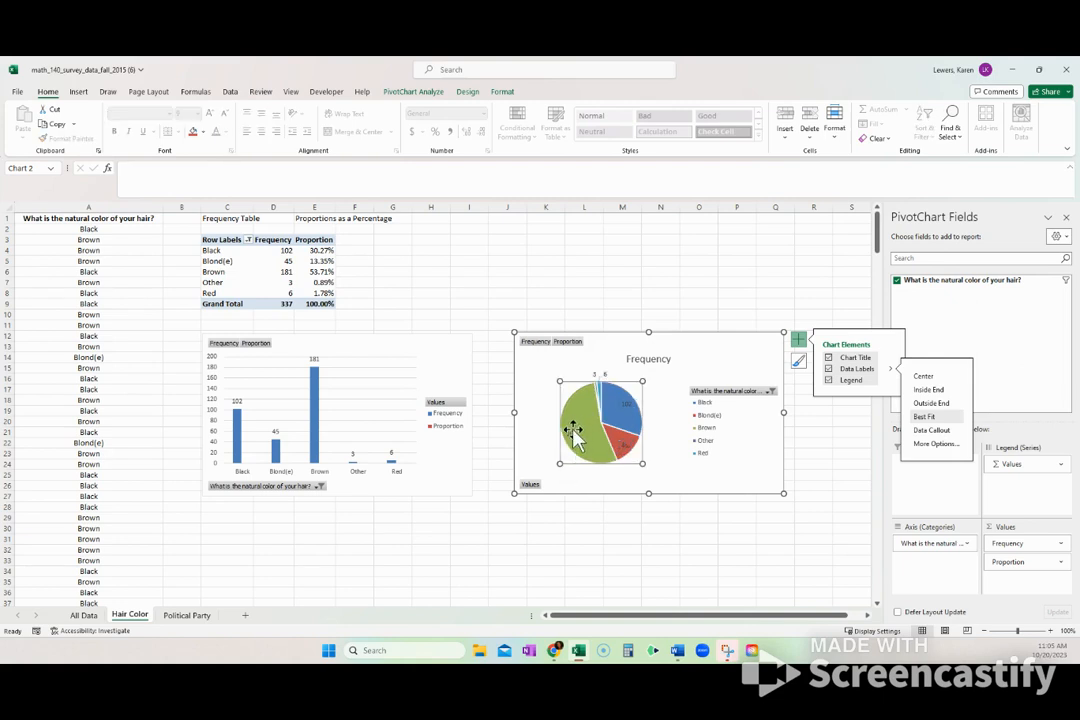
{"action": "left_click", "coordinate": [574, 430]}
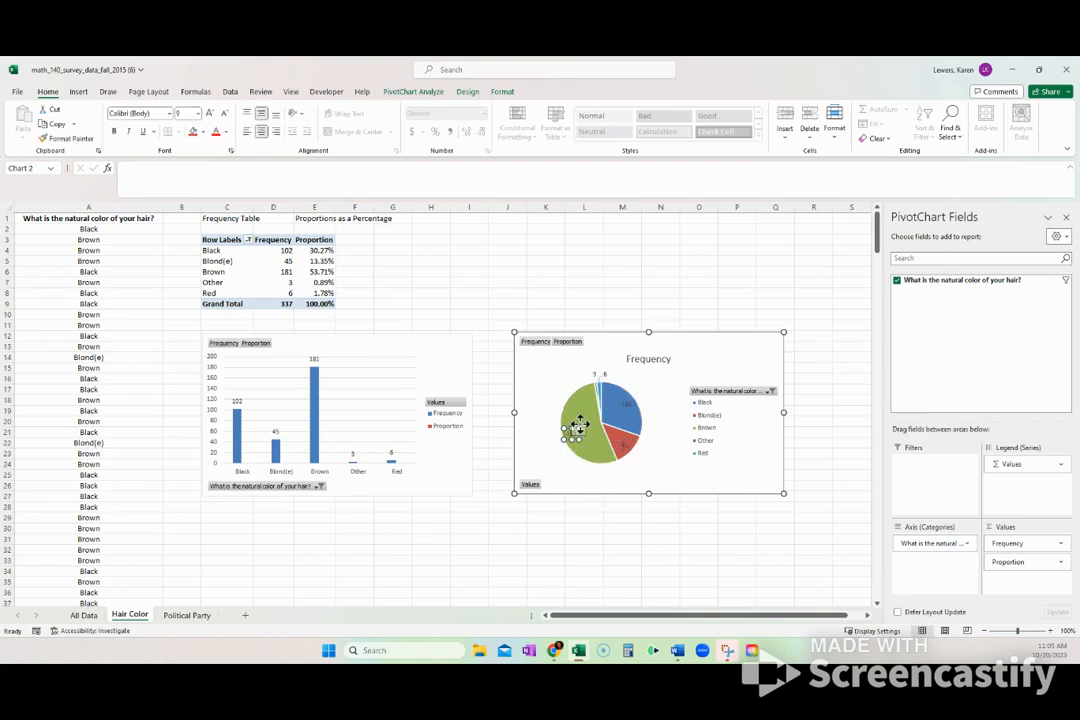
{"action": "left_click", "coordinate": [577, 476]}
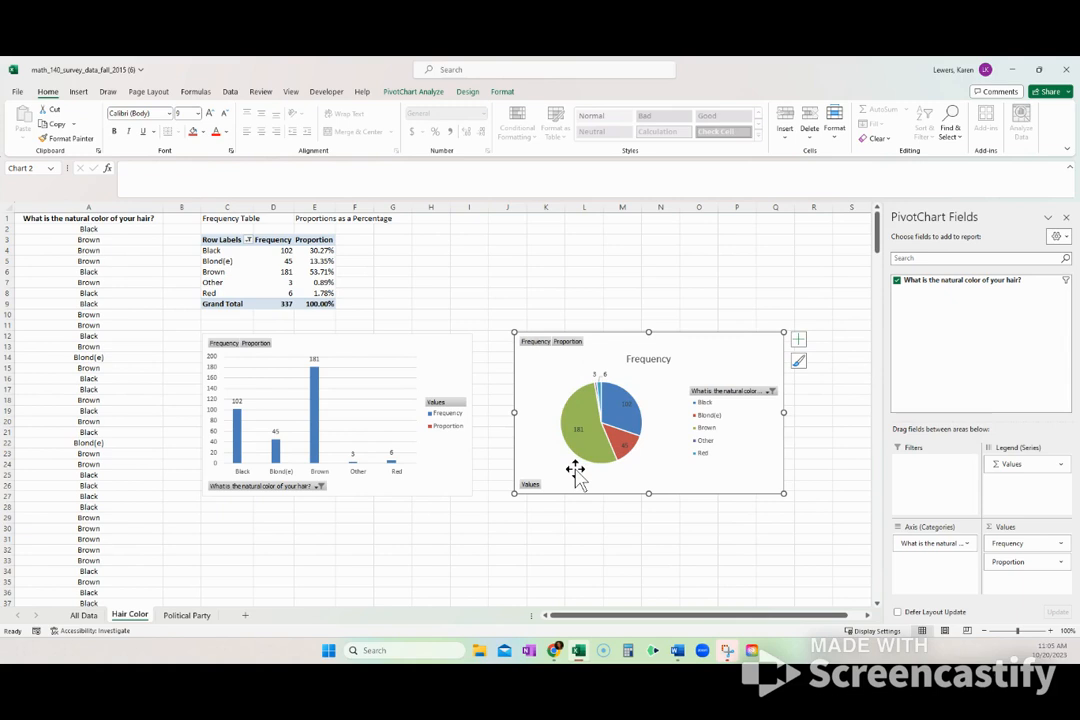
{"action": "left_click", "coordinate": [624, 410]}
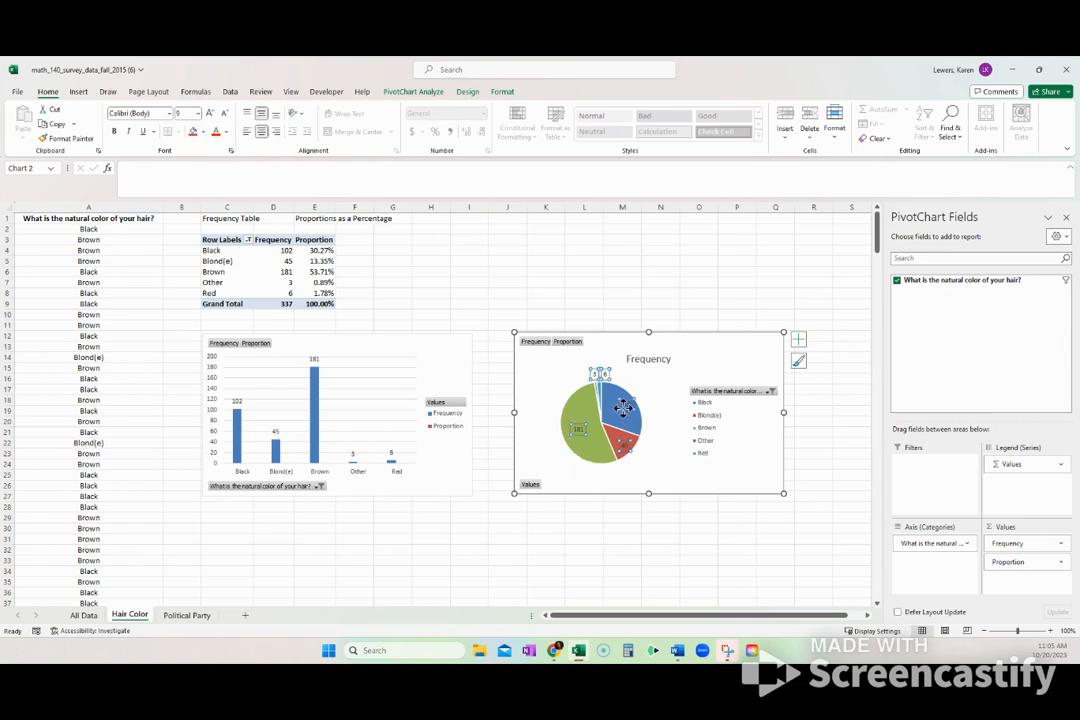
{"action": "left_click", "coordinate": [621, 405]}
{"action": "left_click", "coordinate": [598, 447]}
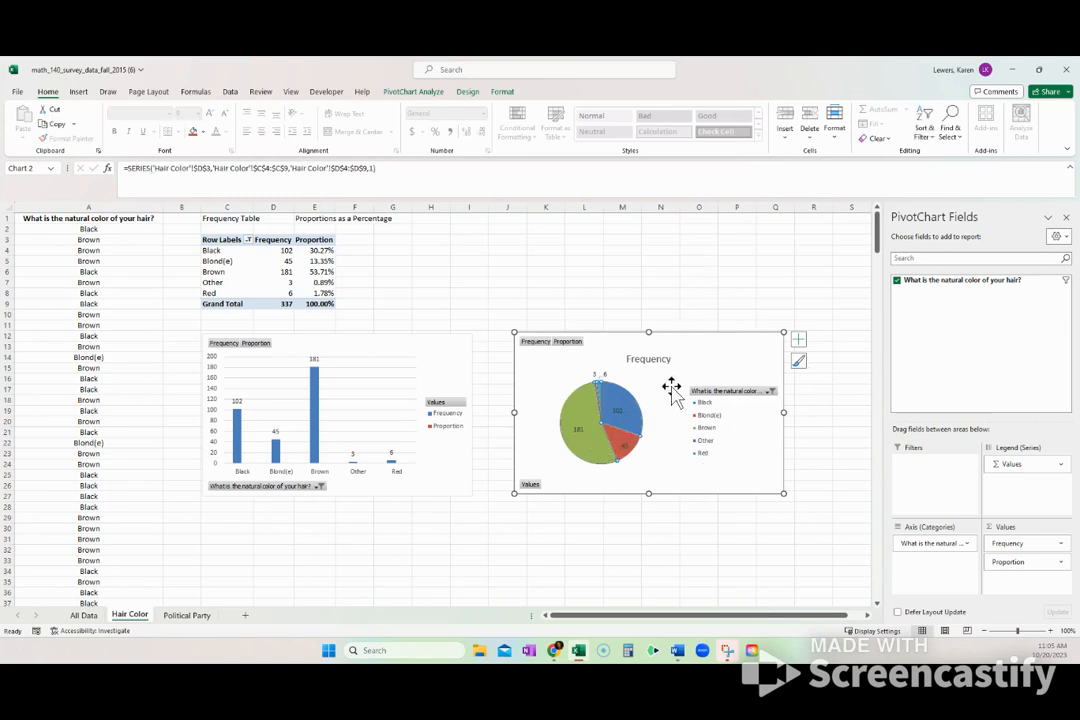
{"action": "left_click", "coordinate": [799, 341]}
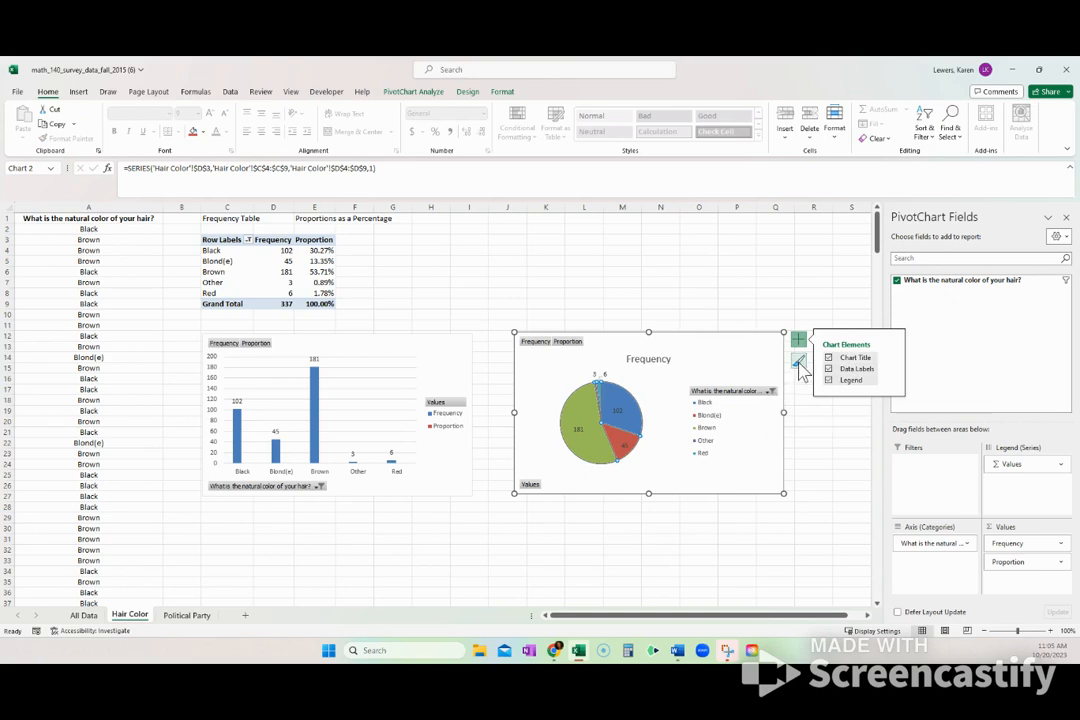
{"action": "left_click", "coordinate": [798, 362]}
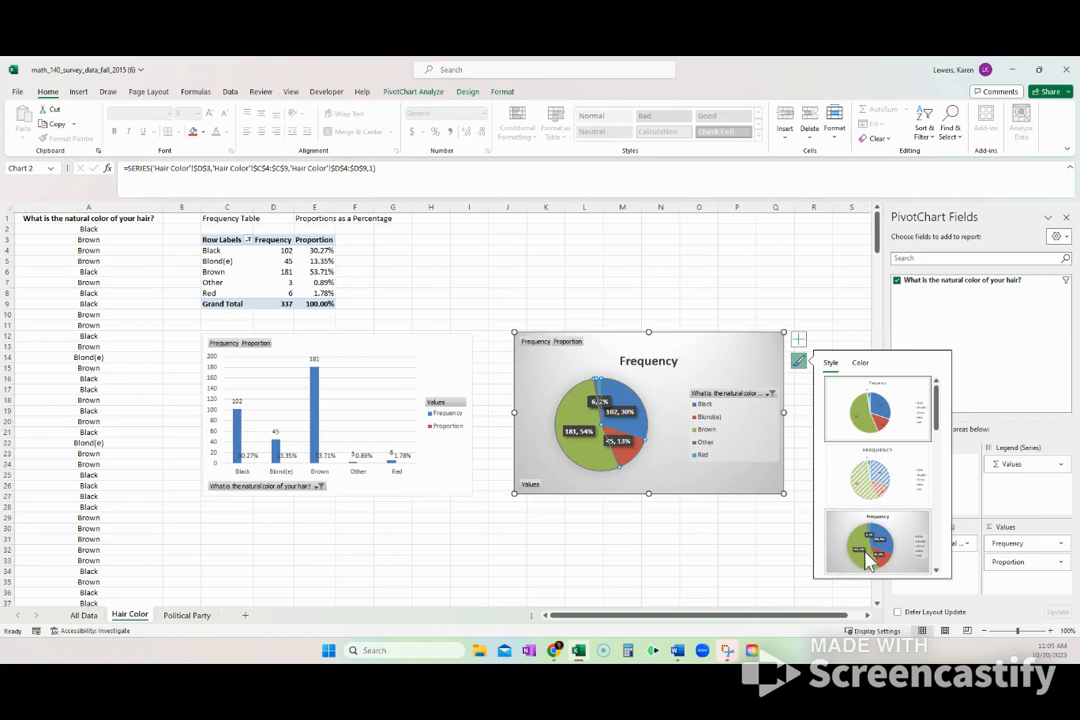
{"action": "left_click", "coordinate": [706, 556]}
{"action": "left_click", "coordinate": [770, 346]}
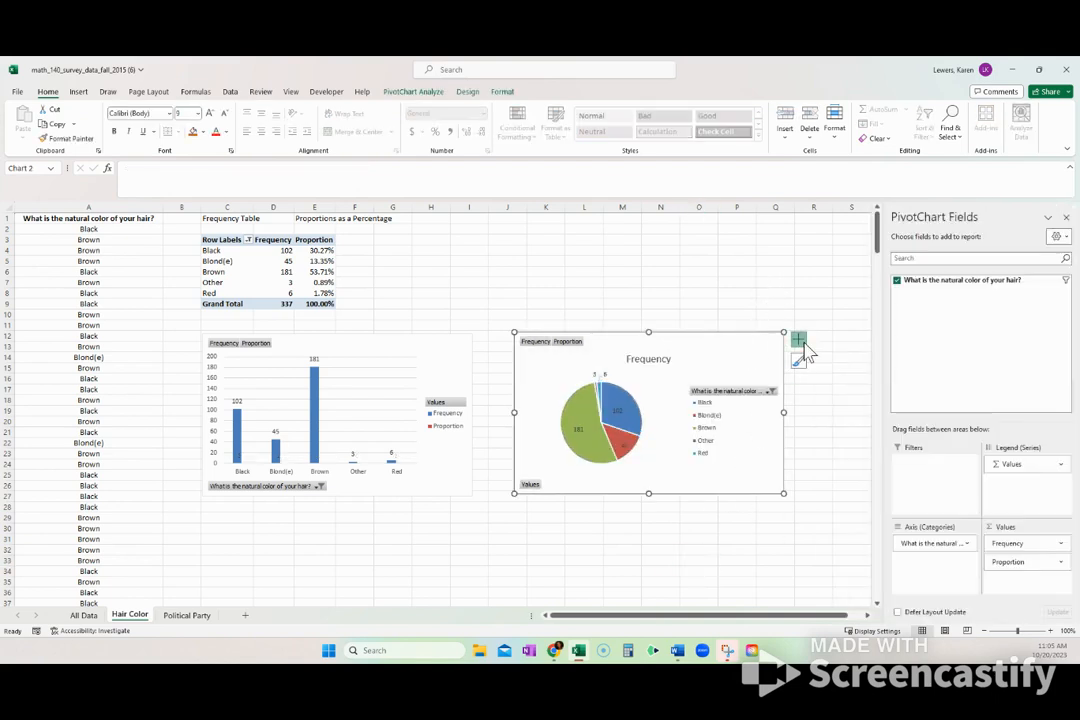
Step: Format the pie chart's data labels to include the percentage alongside the value
{"action": "left_click", "coordinate": [800, 342]}
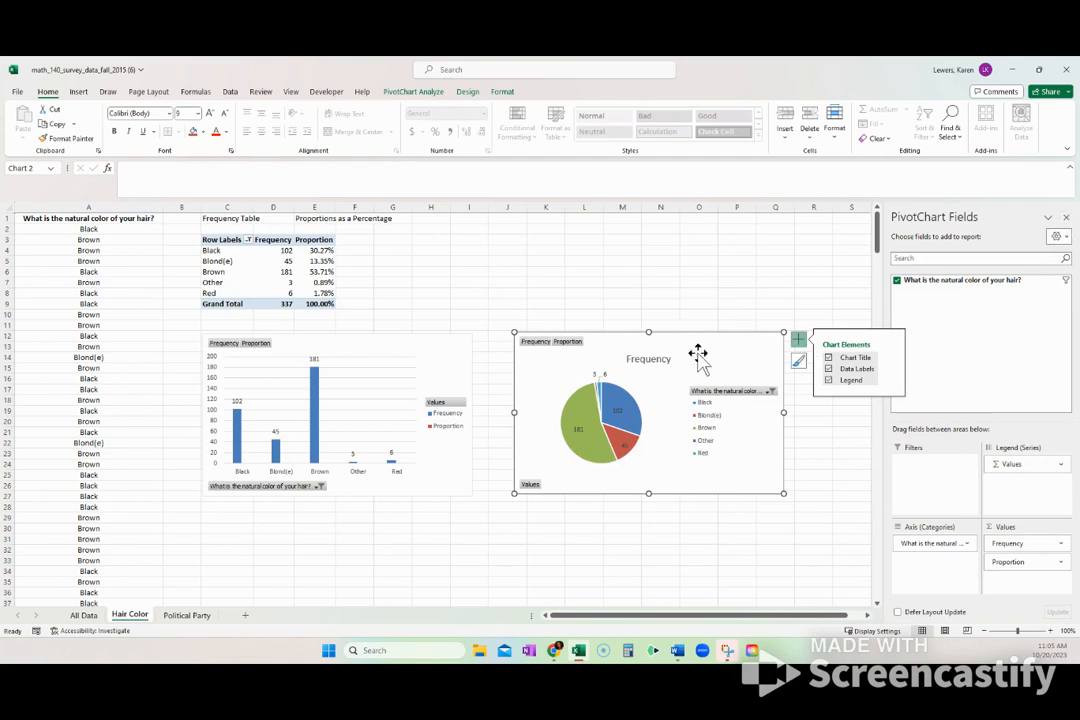
{"action": "left_click", "coordinate": [1066, 217]}
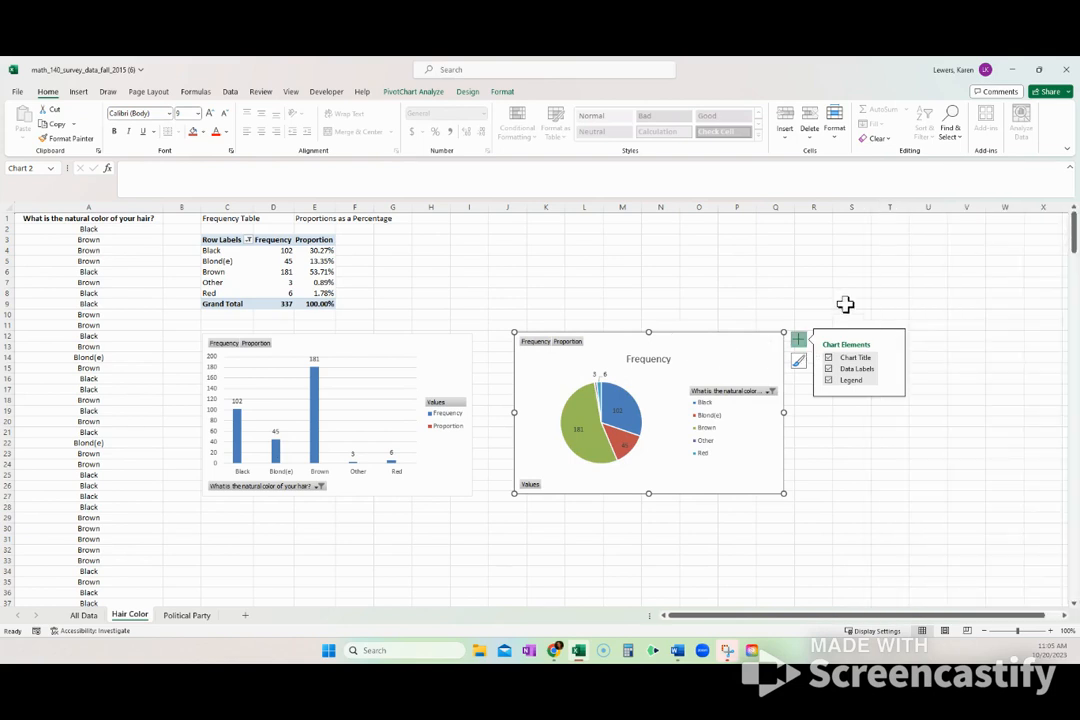
{"action": "left_click", "coordinate": [890, 370]}
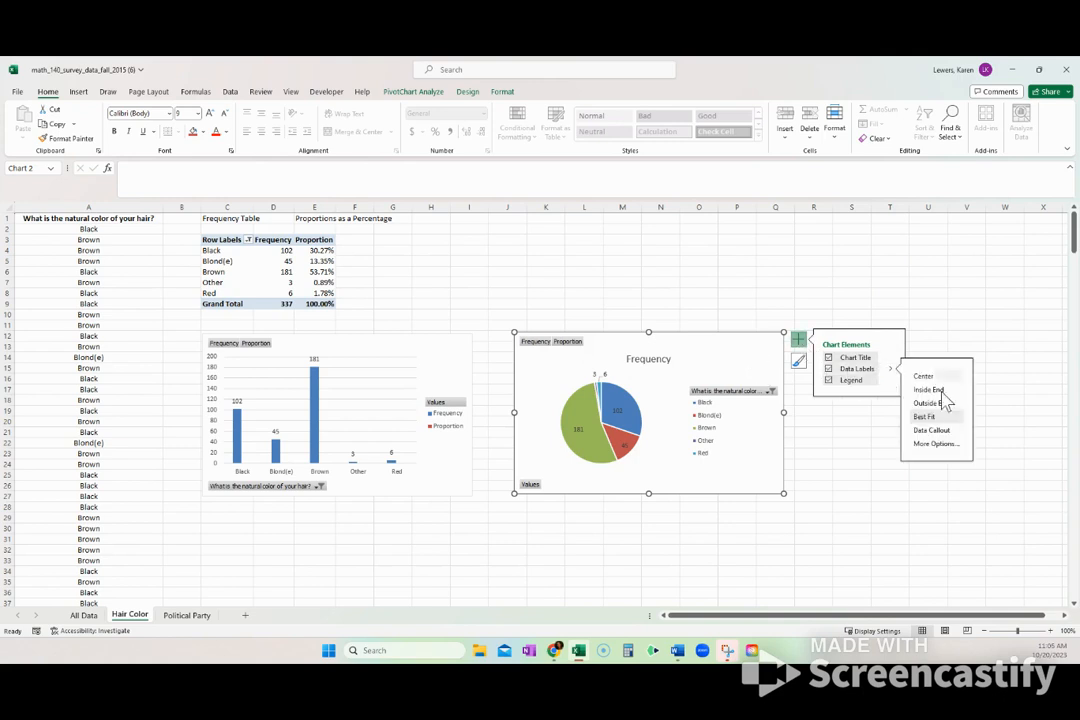
{"action": "left_click", "coordinate": [933, 445]}
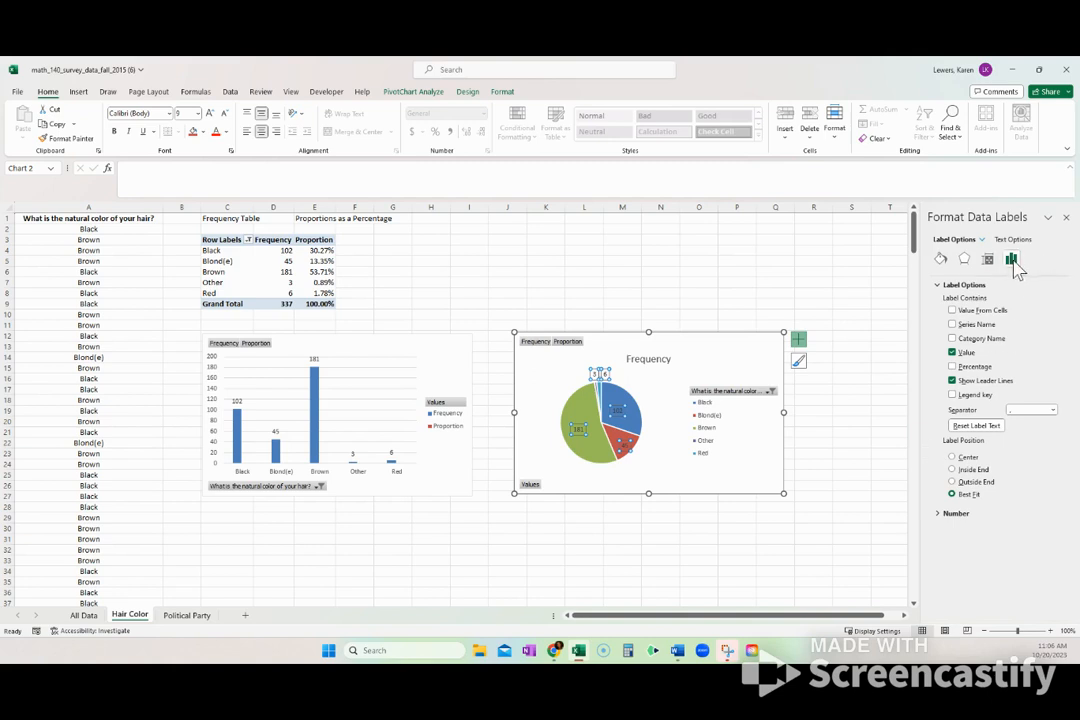
{"action": "left_click", "coordinate": [941, 259]}
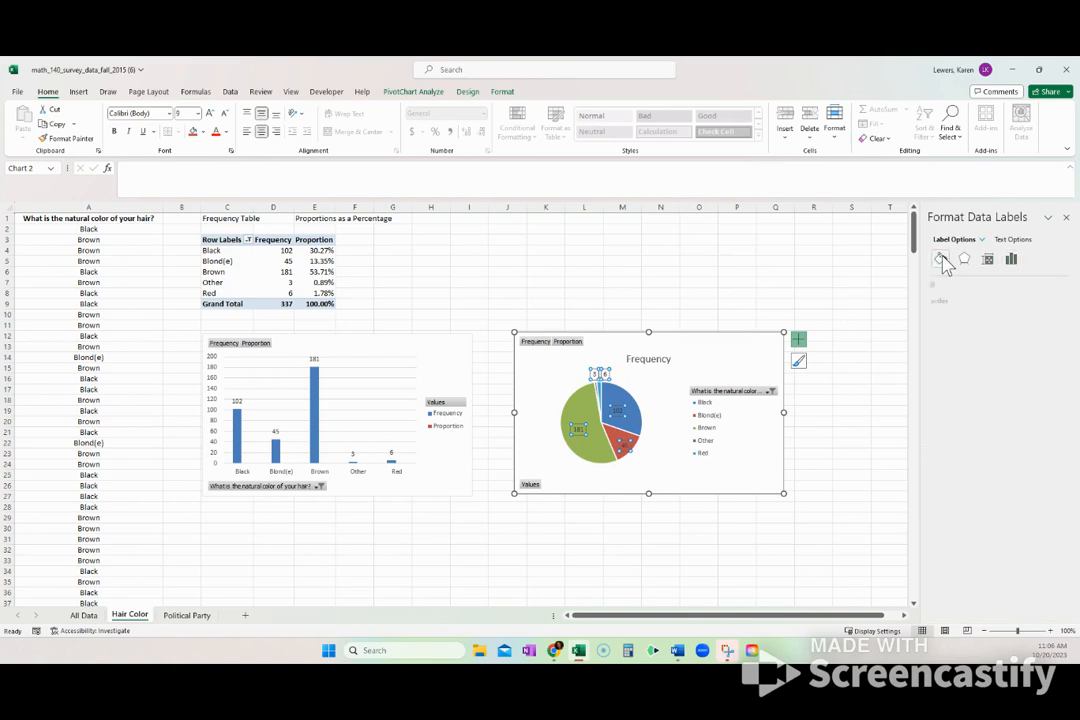
{"action": "left_click", "coordinate": [963, 260]}
{"action": "left_click", "coordinate": [987, 259]}
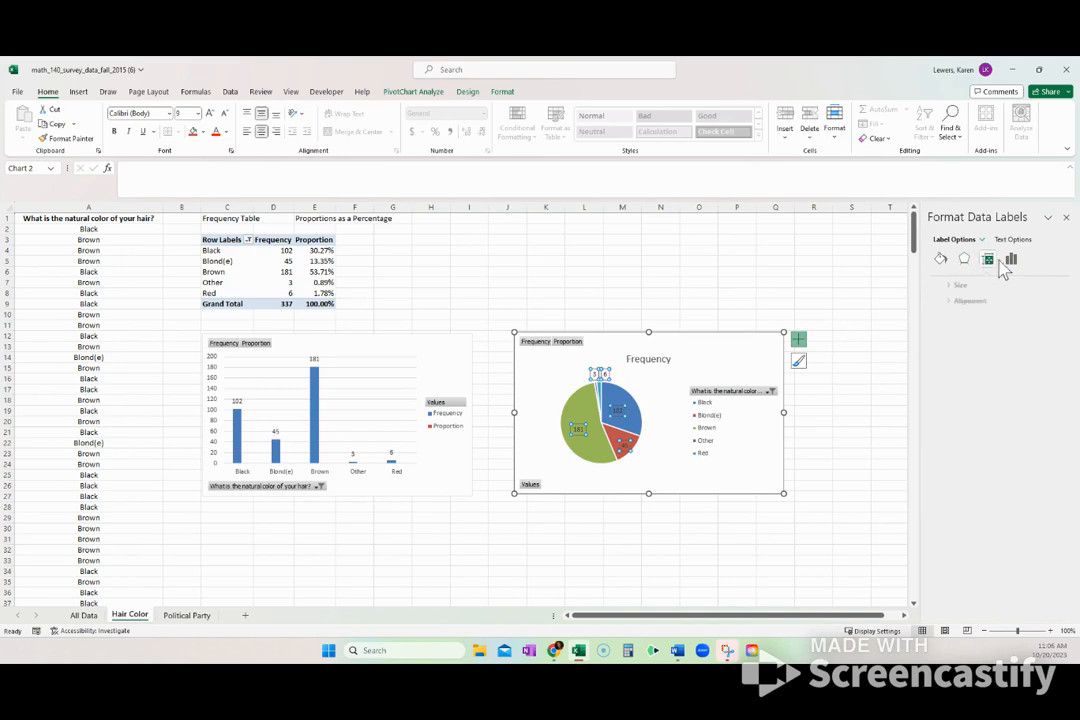
{"action": "left_click", "coordinate": [1012, 261]}
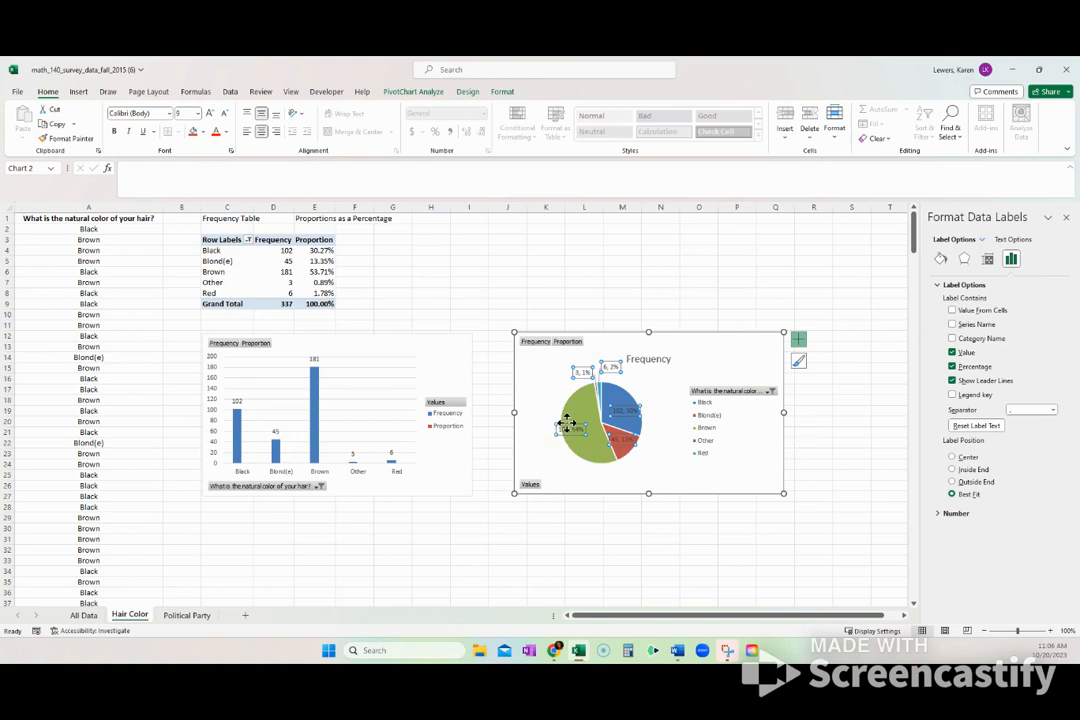
Step: Move the Brown slice's value and percentage label inward so it sits fully inside the slice, and deselect the chart
{"action": "left_click", "coordinate": [581, 429]}
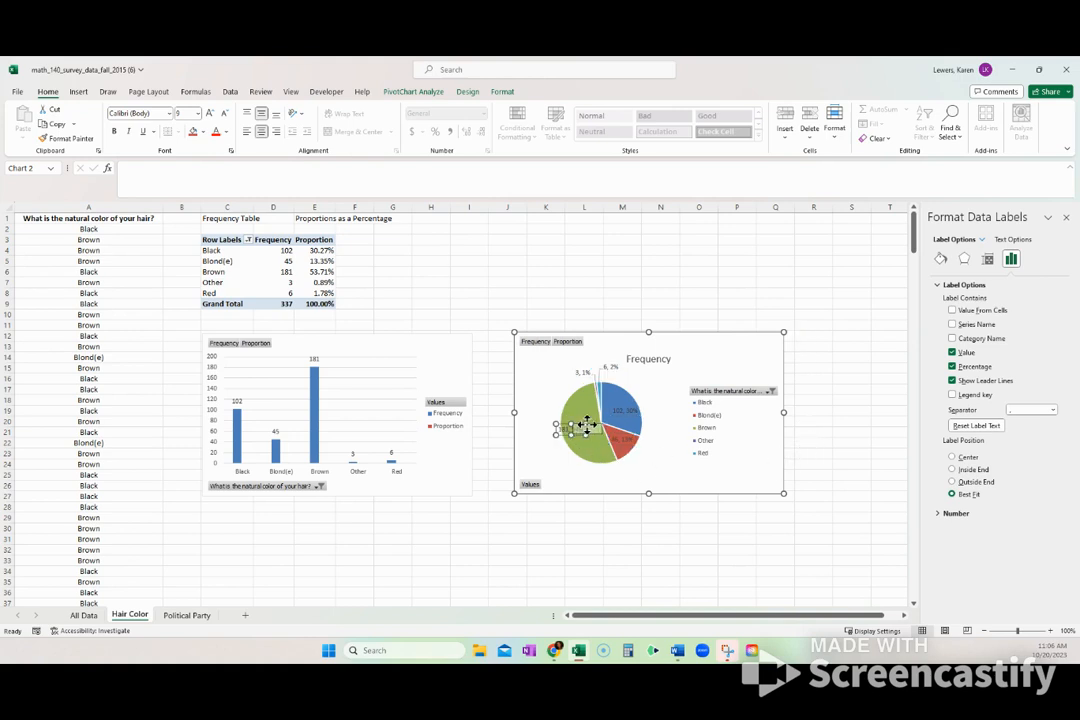
{"action": "left_click", "coordinate": [568, 480]}
{"action": "left_click", "coordinate": [600, 531]}
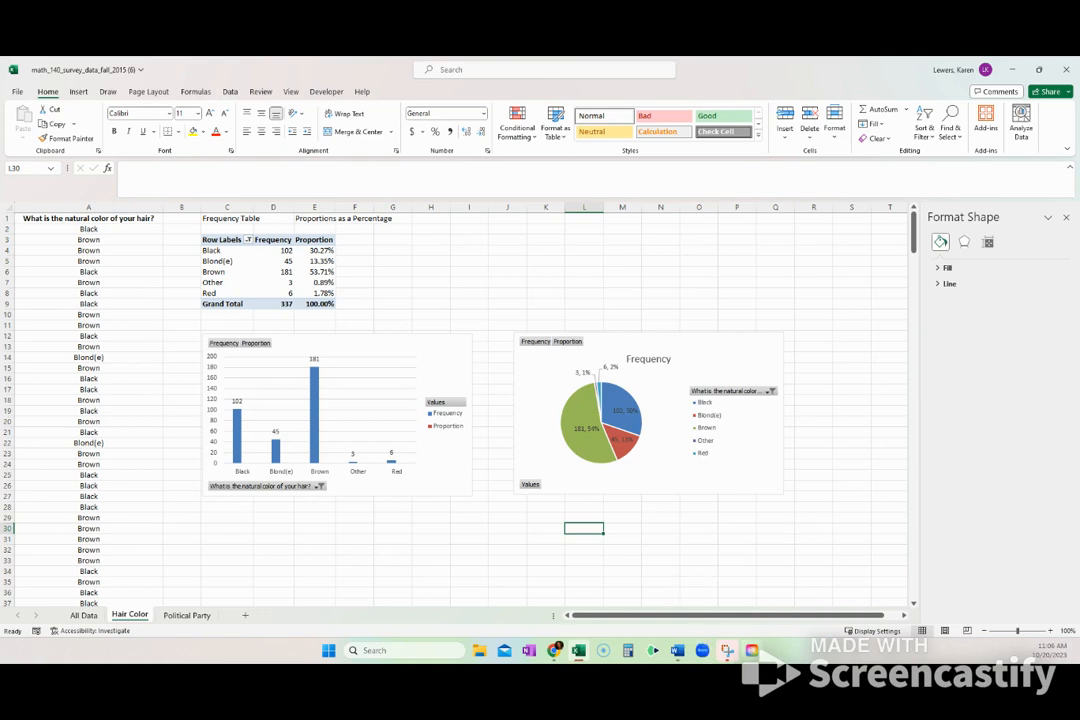
Step: Search Windows for "snipping tool" and open the Snipping Tool
{"action": "mouse_move", "coordinate": [727, 657]}
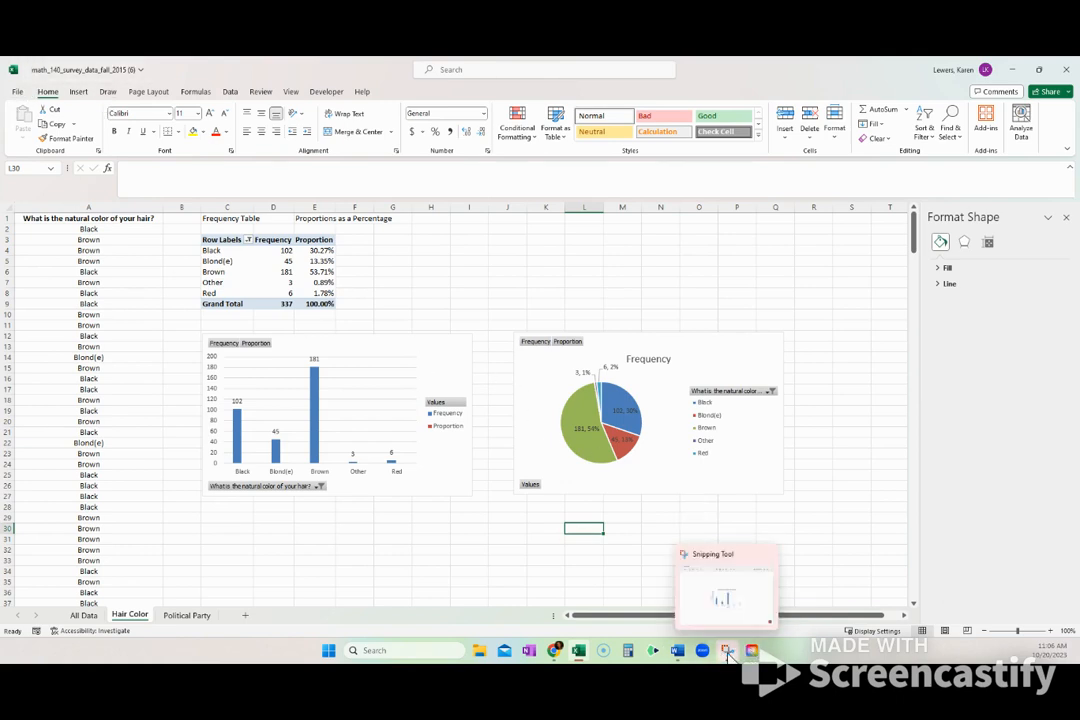
{"action": "mouse_move", "coordinate": [716, 562]}
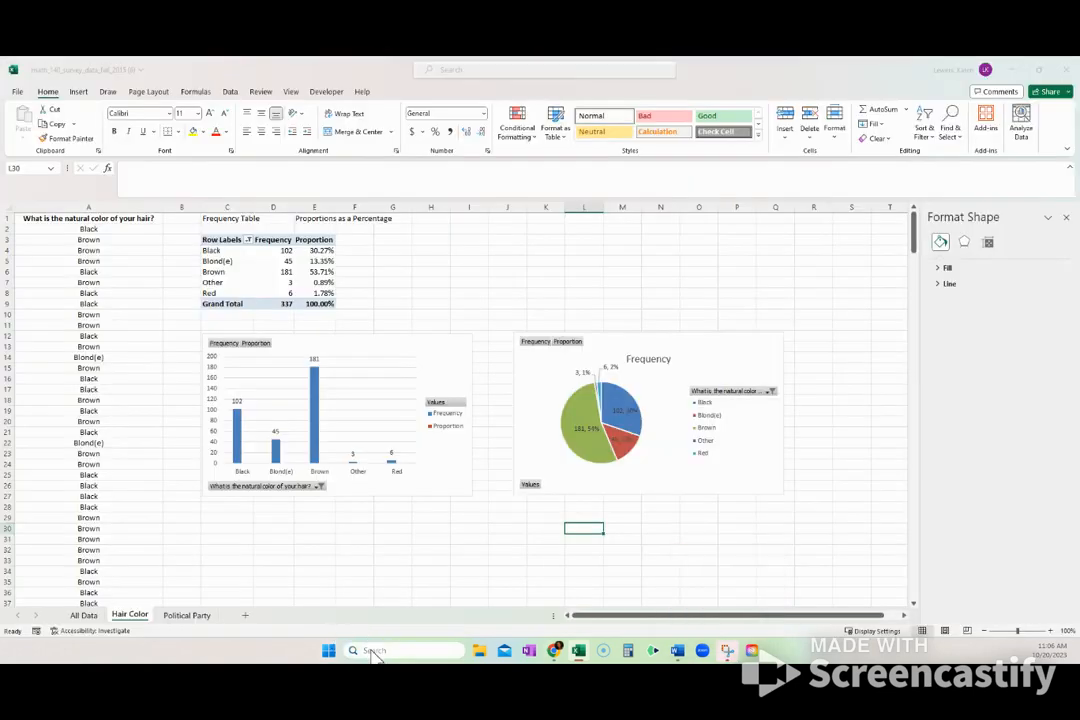
{"action": "left_click", "coordinate": [373, 651]}
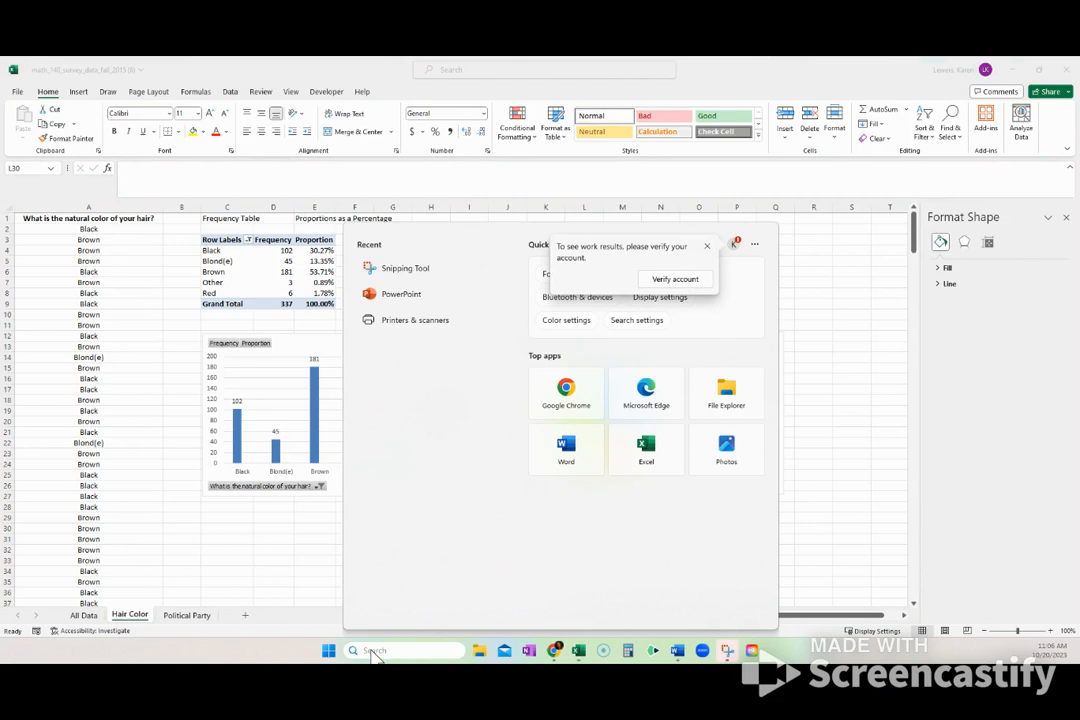
{"action": "type", "text": "snipp"}
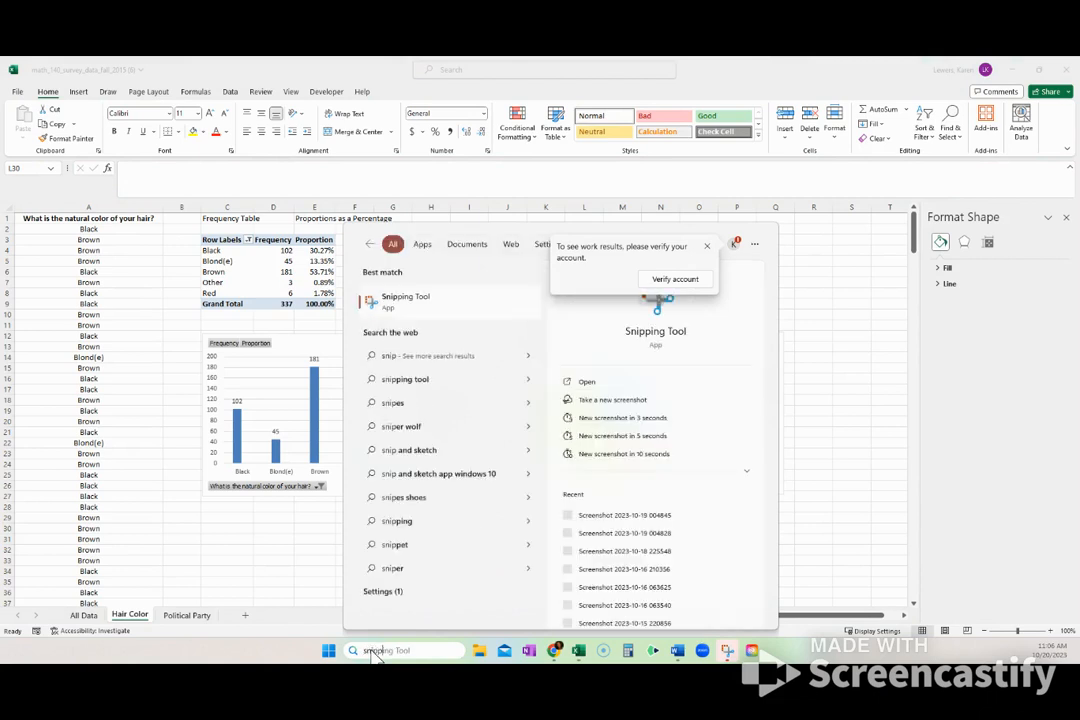
{"action": "type", "text": "ing tool"}
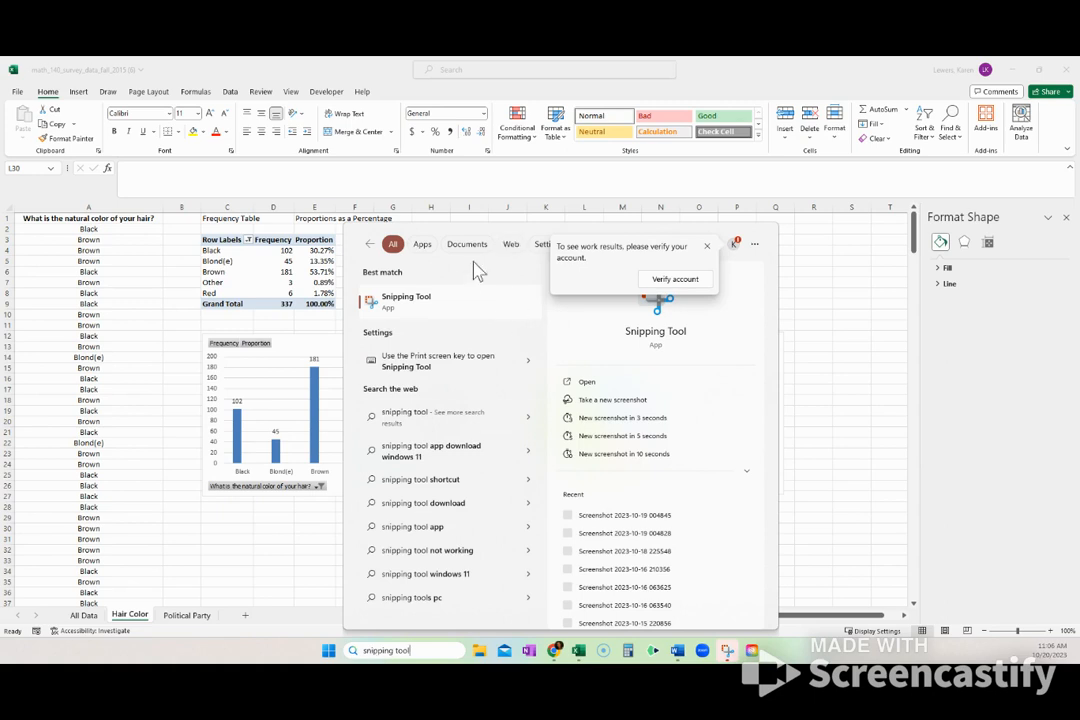
{"action": "left_click", "coordinate": [419, 297]}
Step: Capture a new rectangular snip of the entire hair color pie chart
{"action": "left_click", "coordinate": [512, 201]}
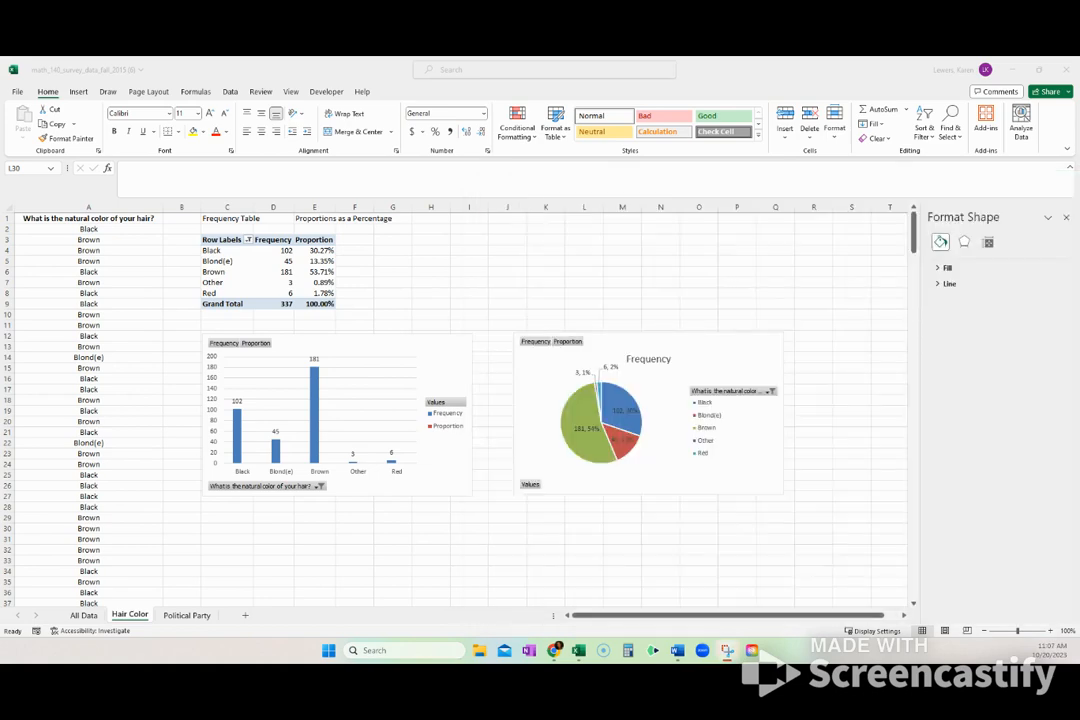
{"action": "left_click_drag", "start_coordinate": [512, 332], "coordinate": [787, 499]}
{"action": "mouse_move", "coordinate": [678, 656]}
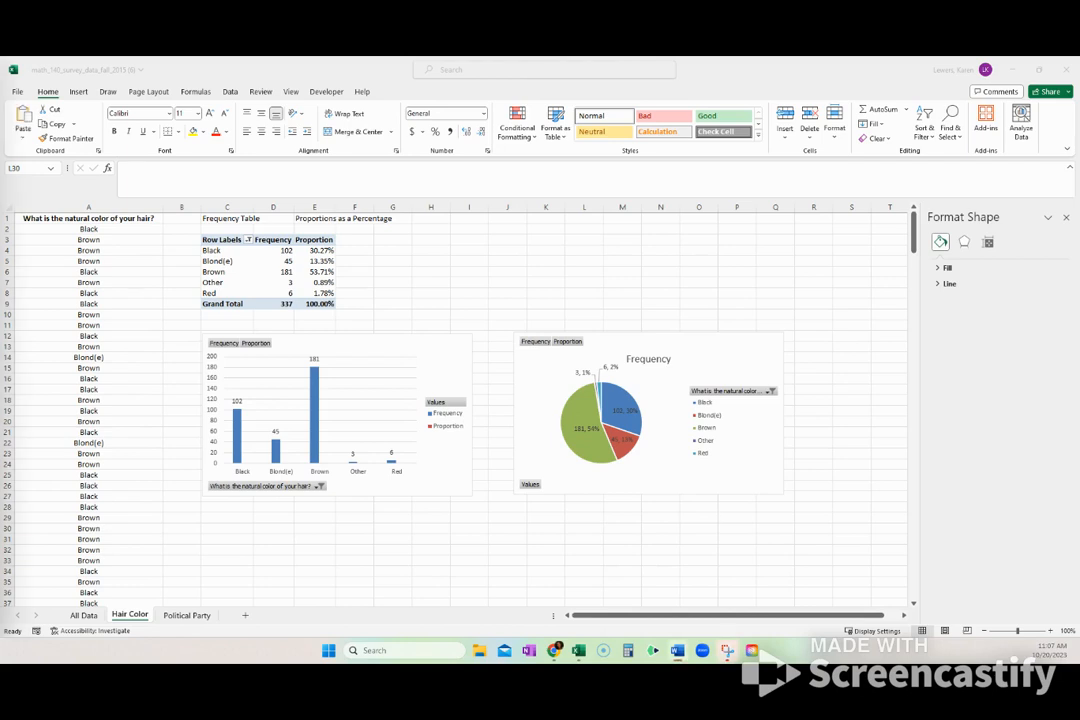
Step: Switch to the blank Word document, paste the pie chart snip into it, and return to the Excel workbook
{"action": "left_click_drag", "start_coordinate": [8, 84], "coordinate": [476, 84]}
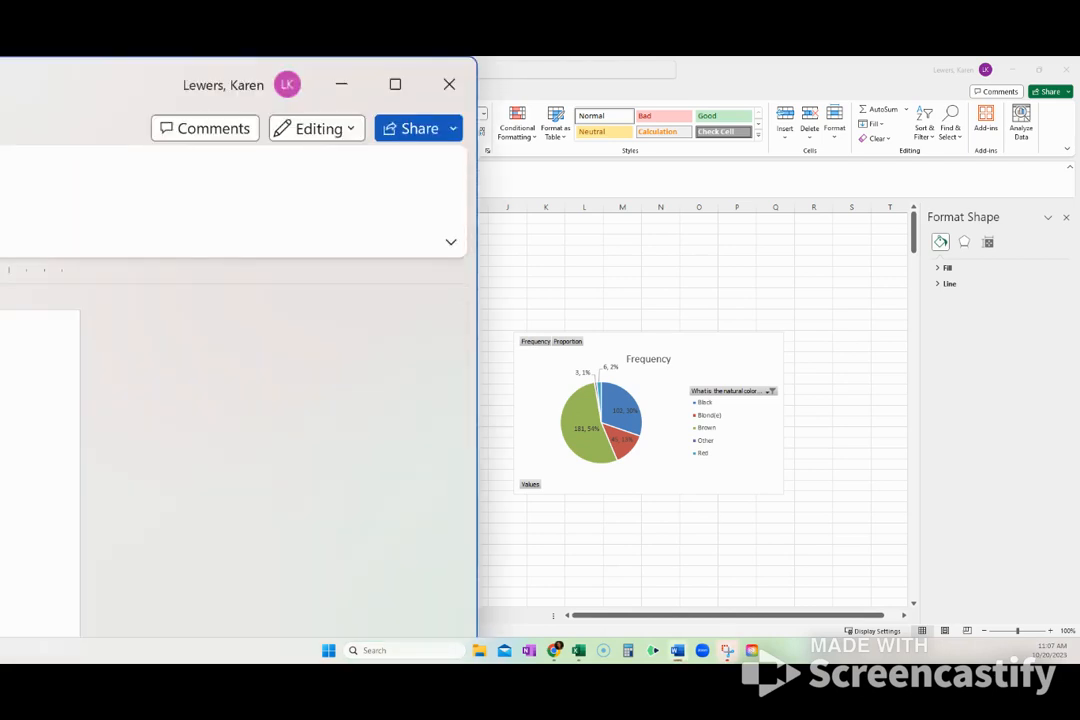
{"action": "left_click_drag", "start_coordinate": [6, 86], "coordinate": [345, 59]}
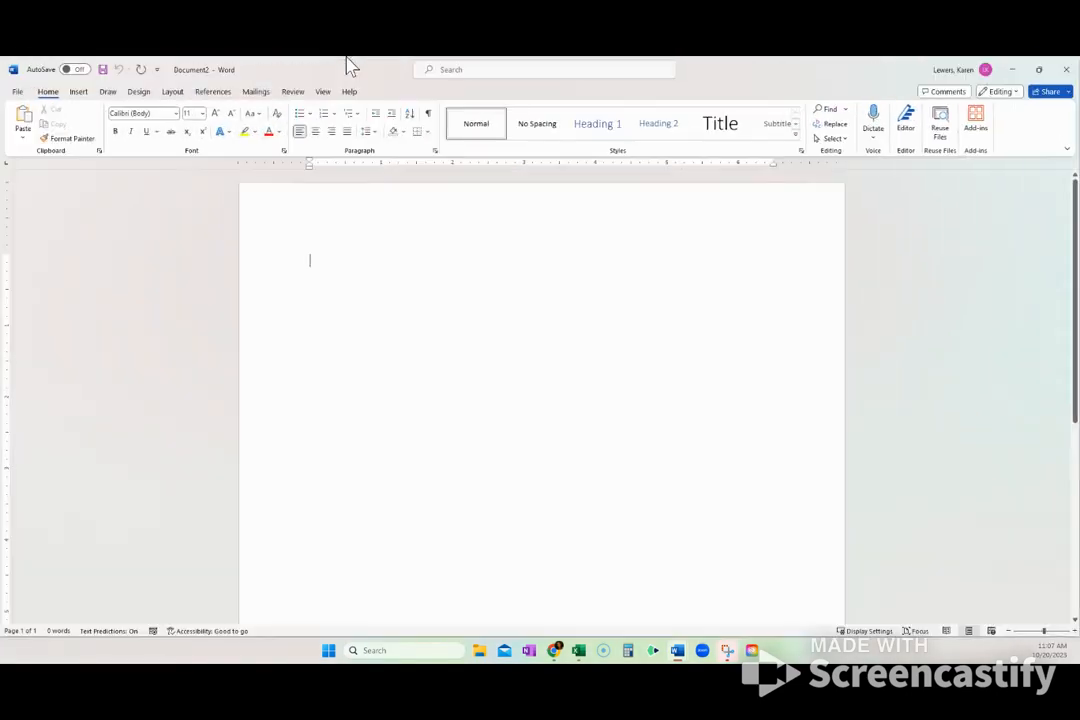
{"action": "key", "text": "ctrl+v"}
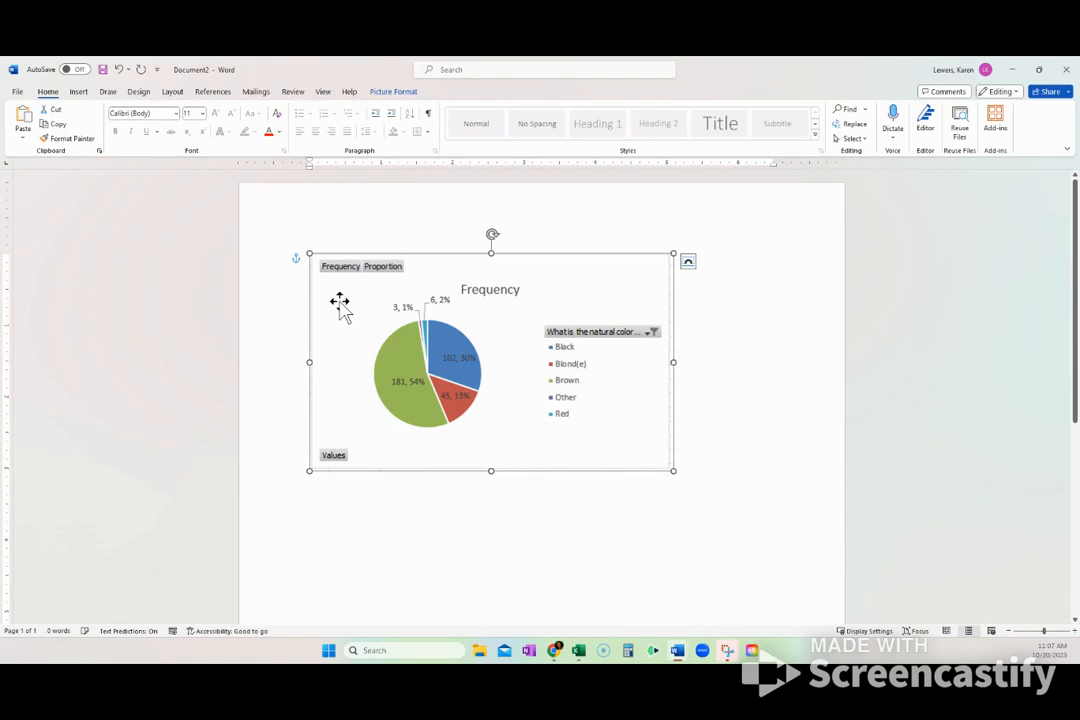
{"action": "left_click", "coordinate": [453, 561]}
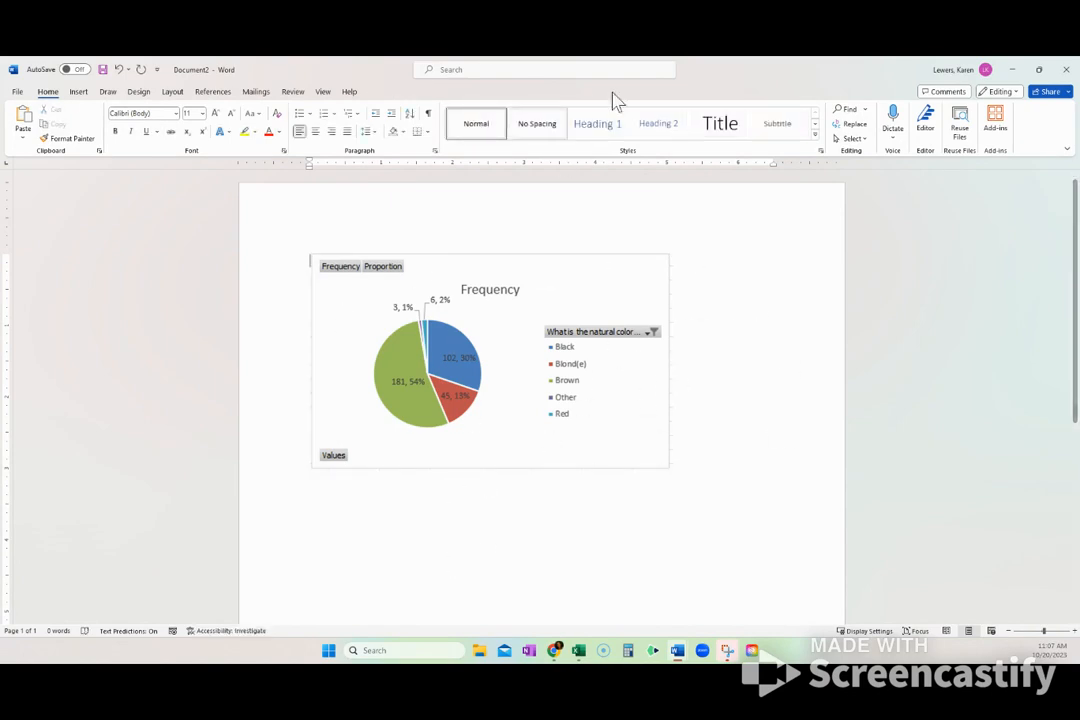
{"action": "left_click", "coordinate": [1011, 72]}
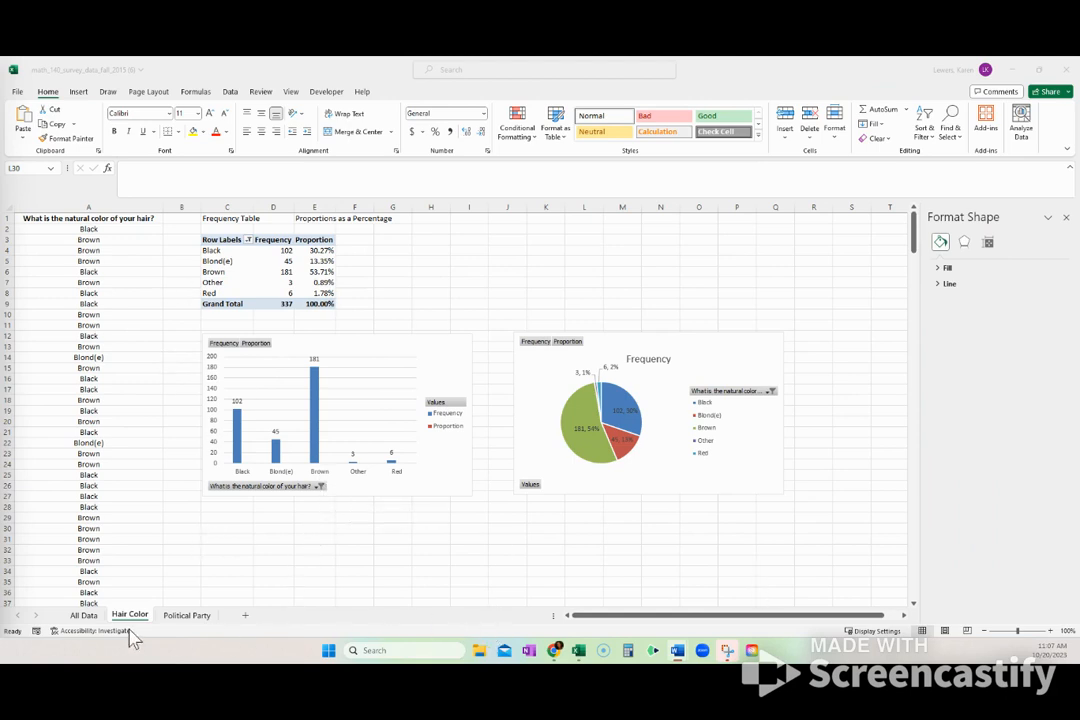
Step: Close the Format Shape pane on the All Data sheet and search the sheet for "Political" to locate the party question
{"action": "left_click", "coordinate": [188, 616]}
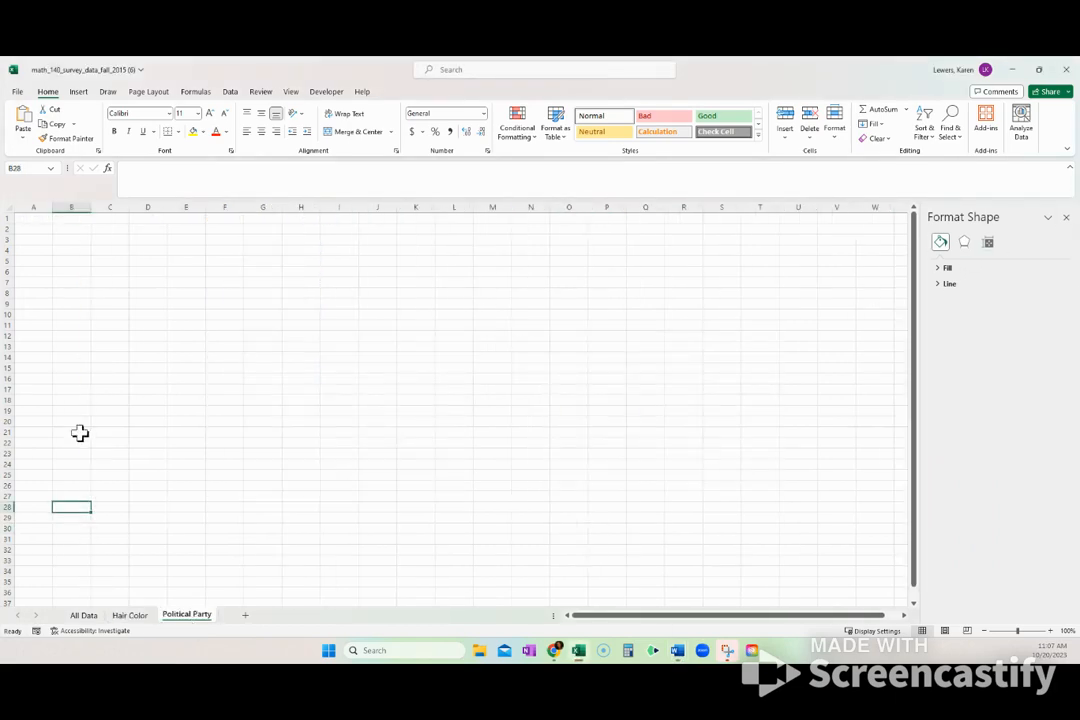
{"action": "left_click", "coordinate": [84, 616]}
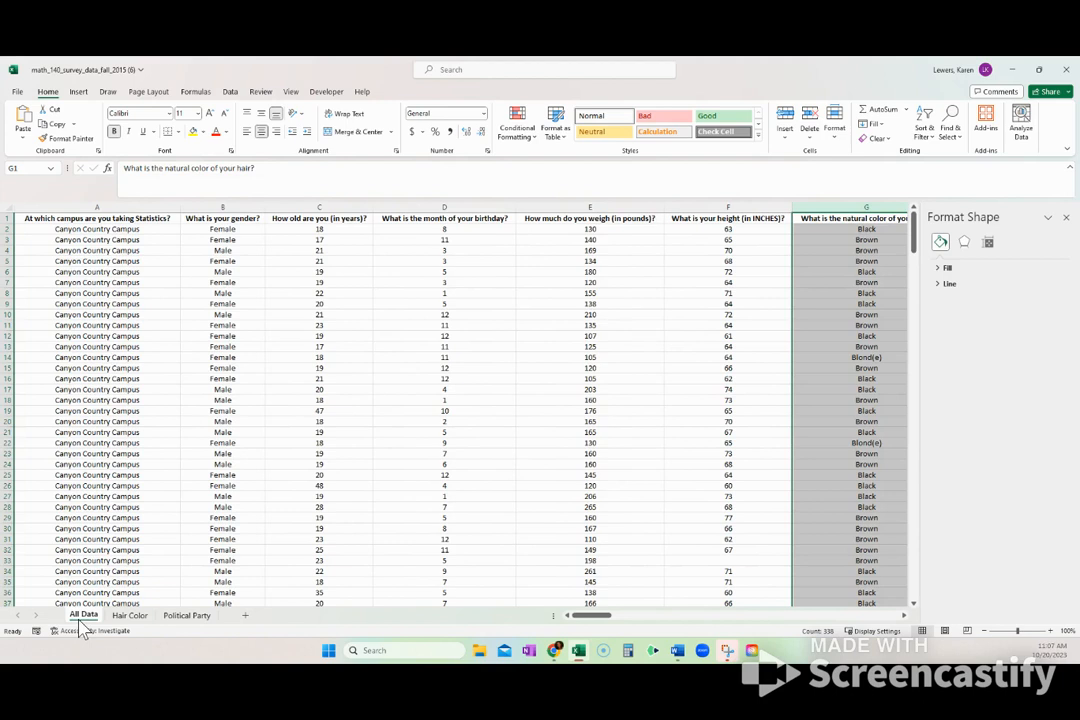
{"action": "left_click", "coordinate": [1067, 218]}
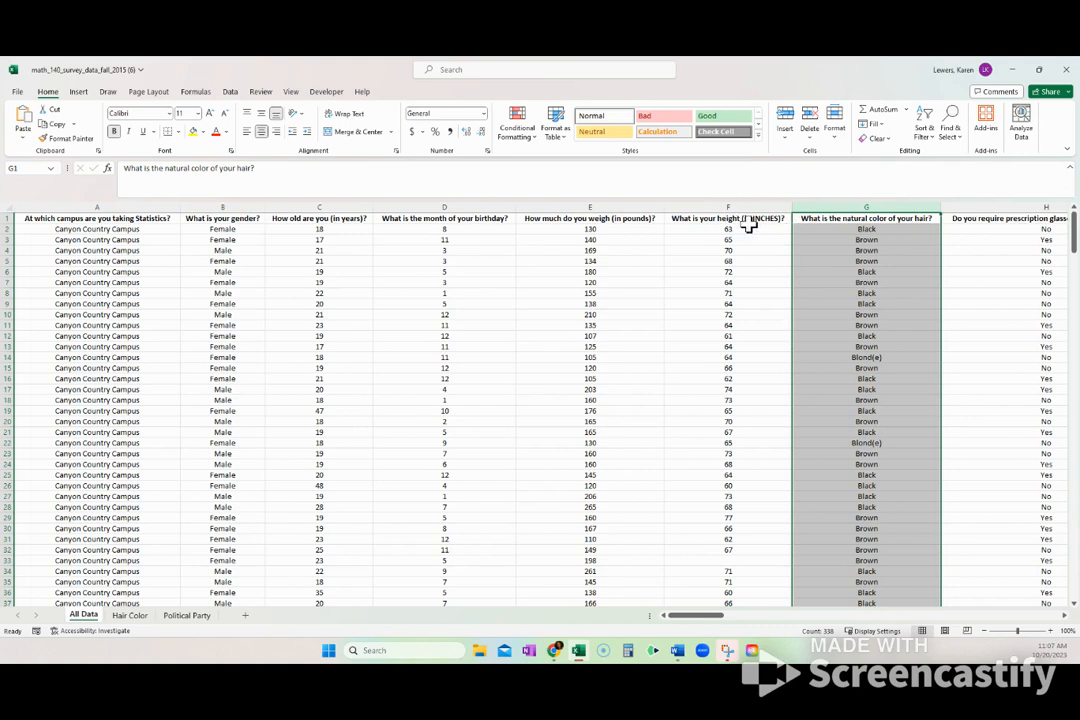
{"action": "left_click", "coordinate": [502, 302]}
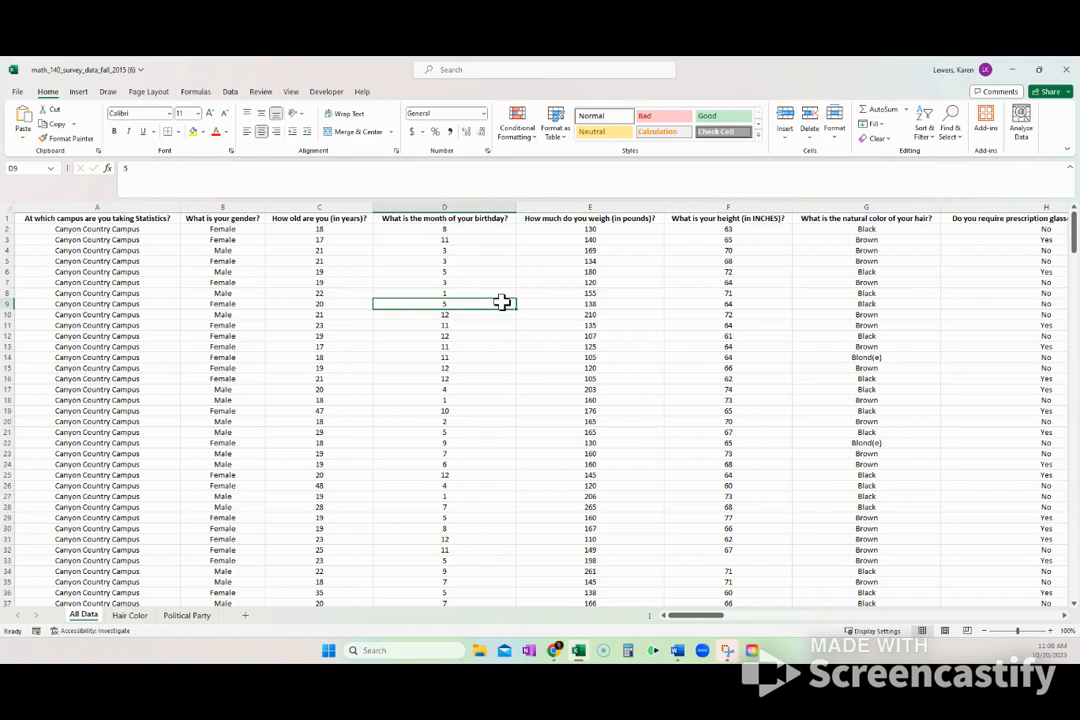
{"action": "key", "text": "ctrl+f"}
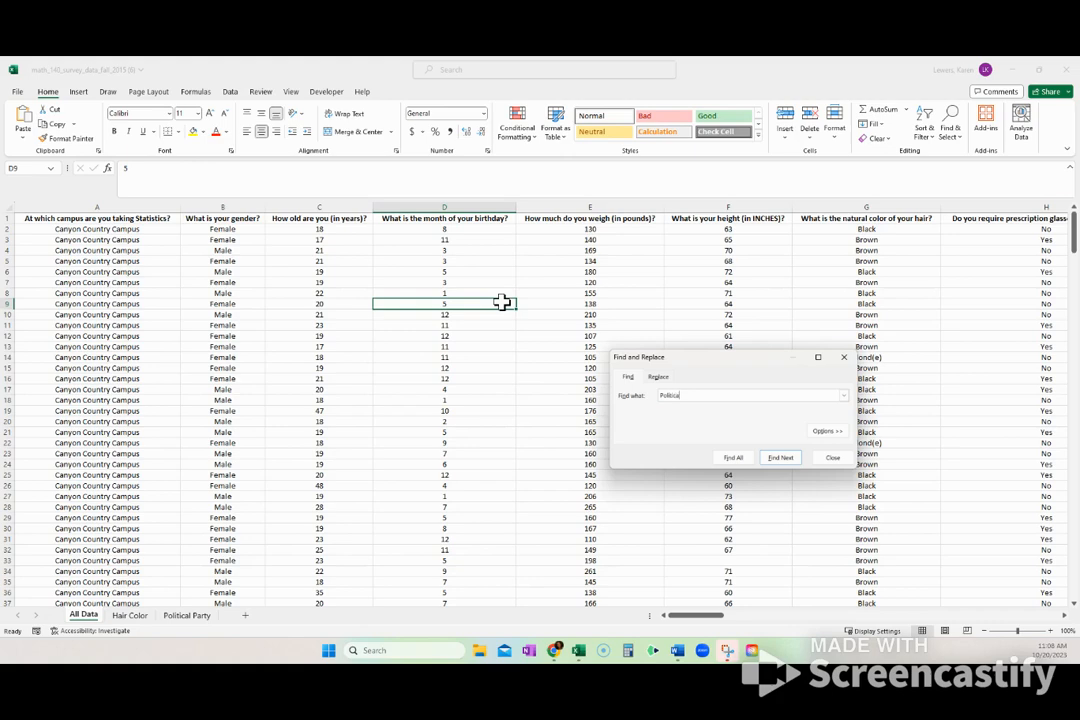
{"action": "left_click", "coordinate": [780, 459]}
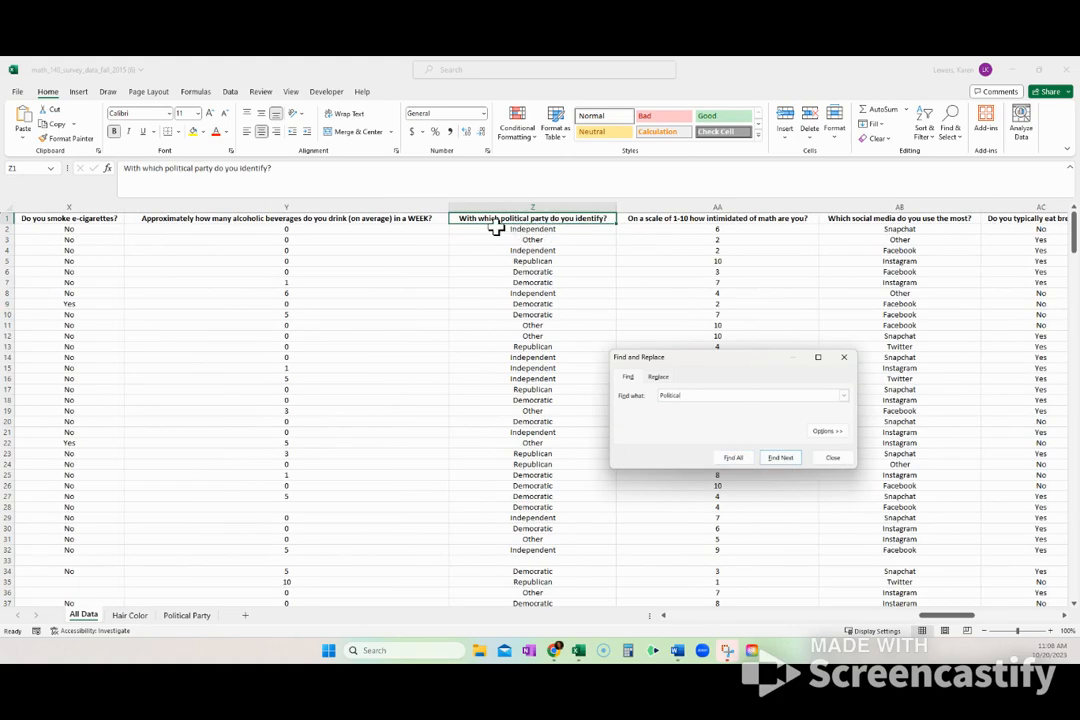
{"action": "left_click", "coordinate": [843, 357]}
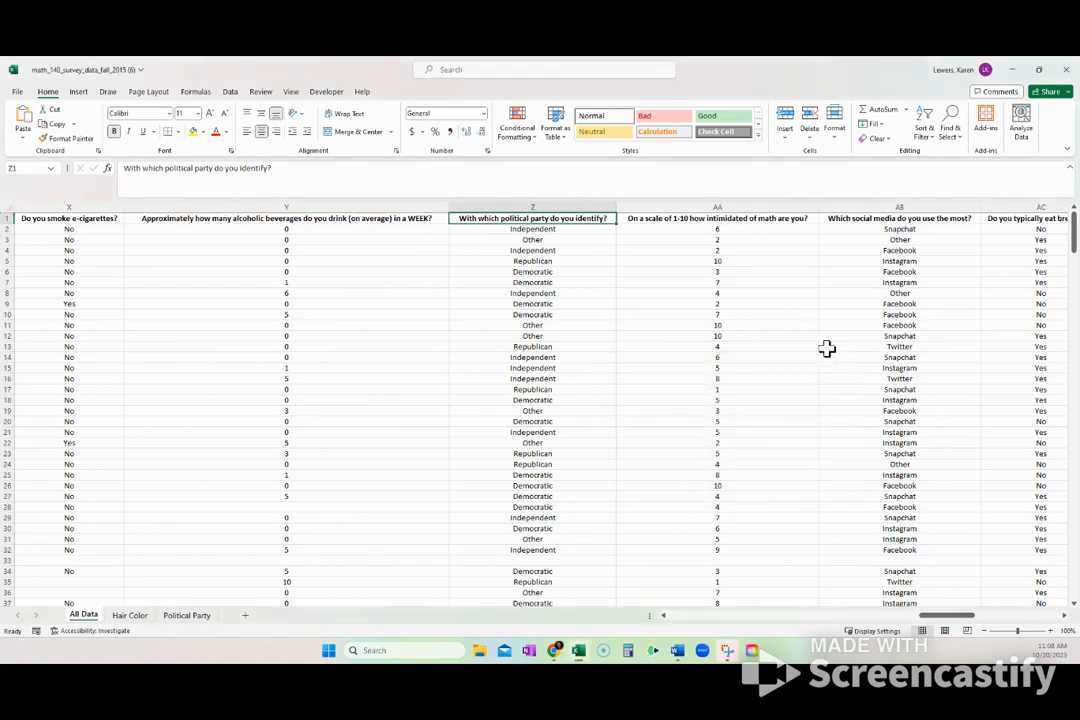
Step: Copy the whole "With which political party do you identify?" column into the Political Party sheet, starting at cell A1
{"action": "left_click", "coordinate": [534, 204]}
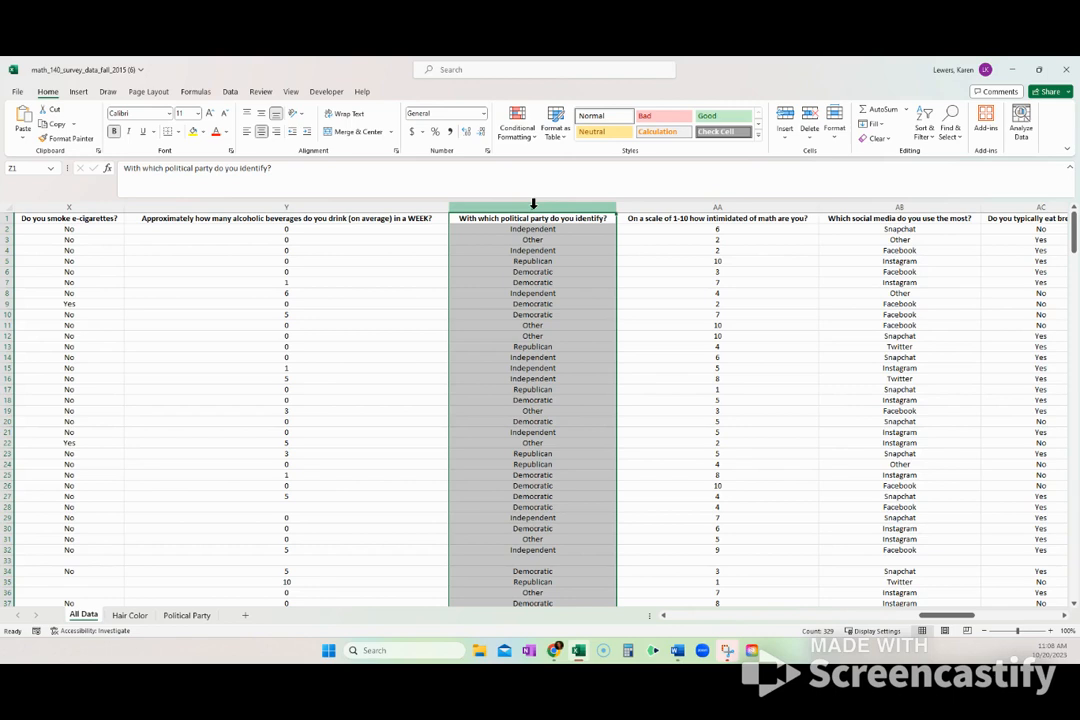
{"action": "key", "text": "ctrl+c"}
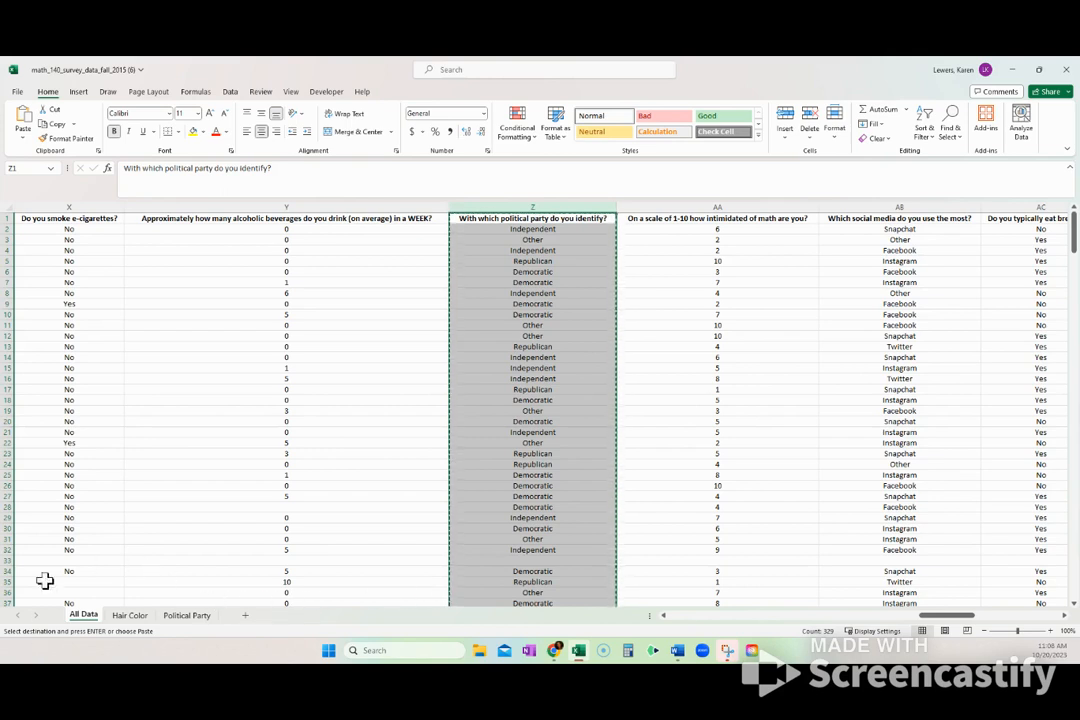
{"action": "left_click", "coordinate": [188, 617]}
{"action": "left_click", "coordinate": [28, 221]}
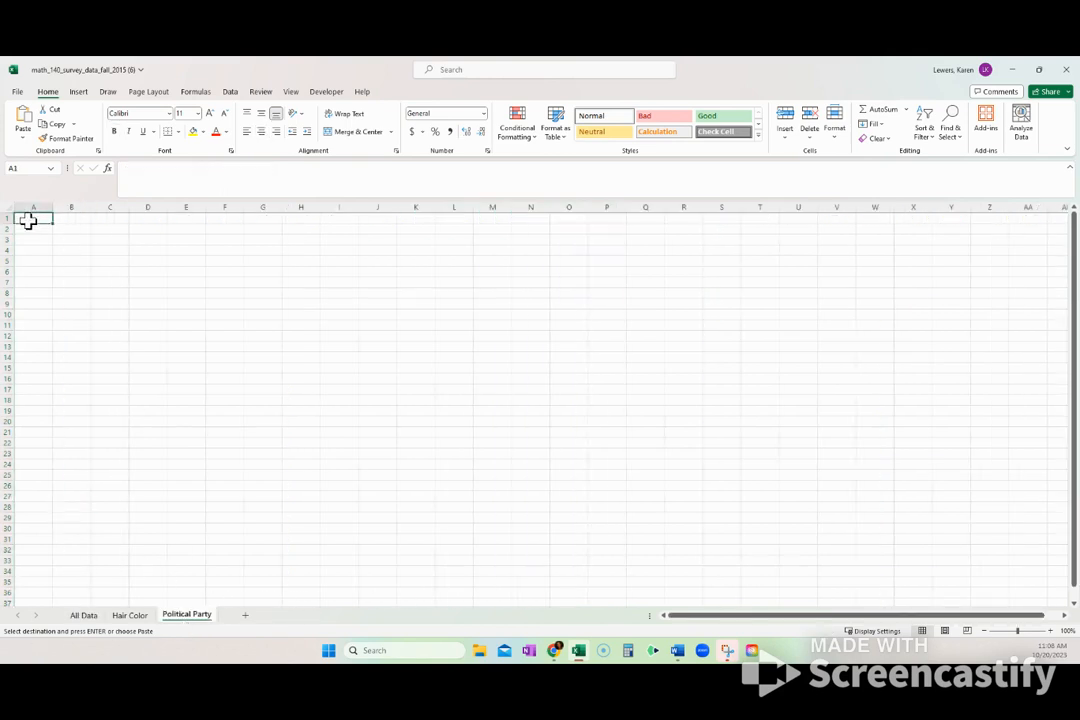
{"action": "key", "text": "ctrl+v"}
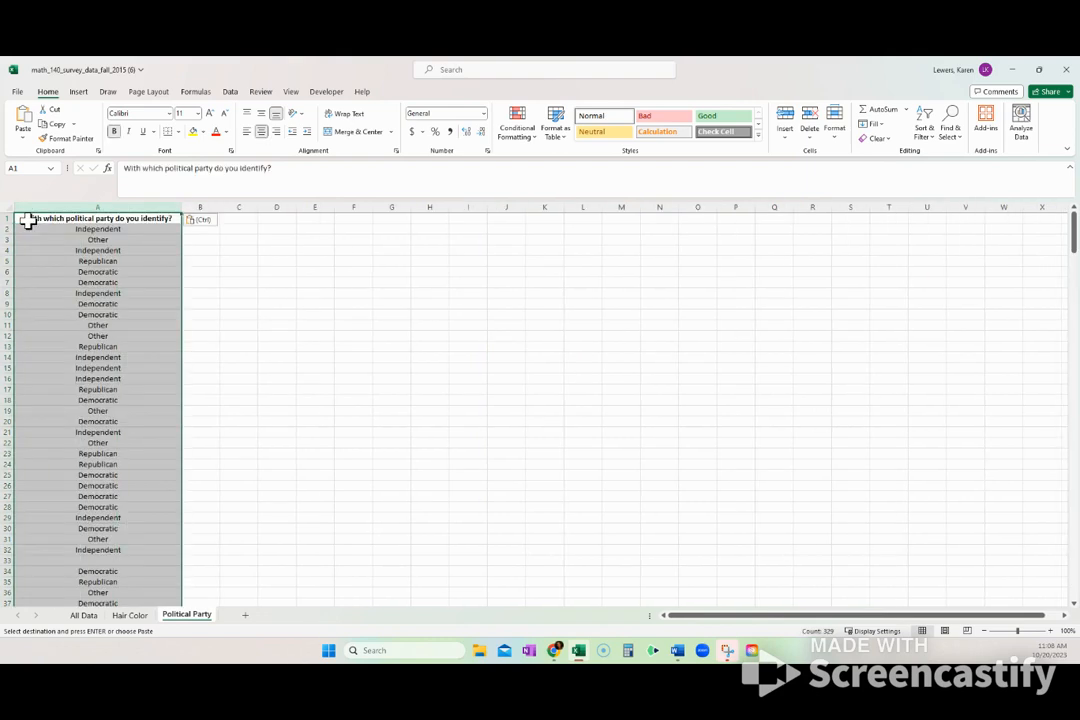
Step: Begin a PivotTable from a table or range, using all of column A on the Political Party sheet as its source
{"action": "left_click", "coordinate": [238, 230]}
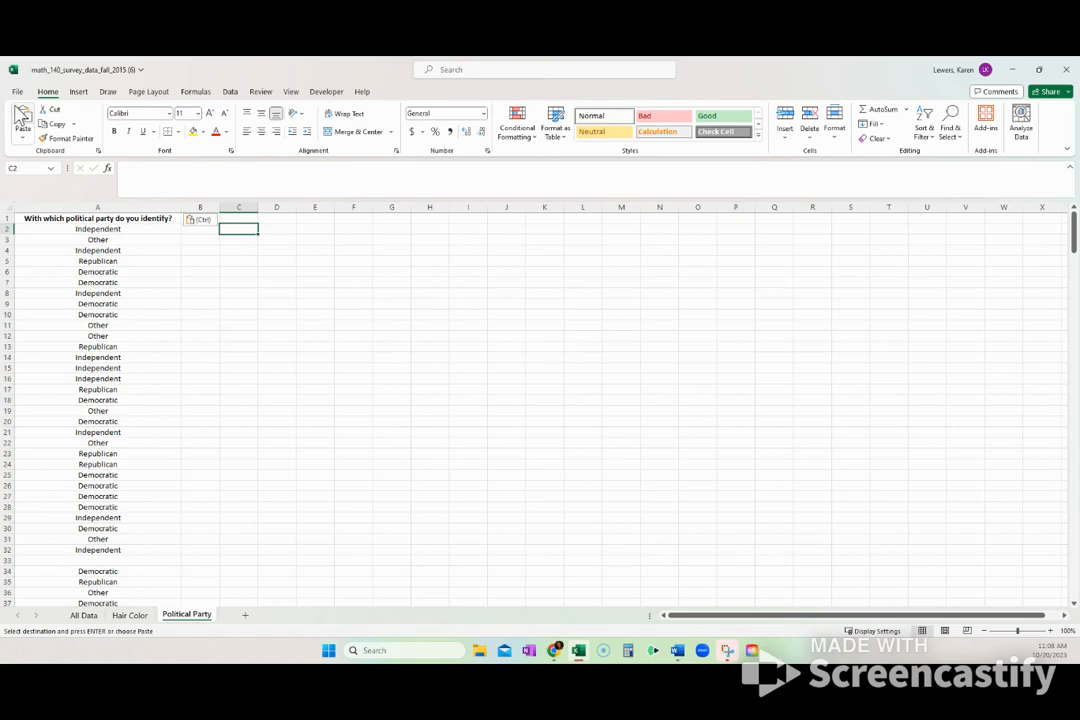
{"action": "left_click", "coordinate": [72, 91]}
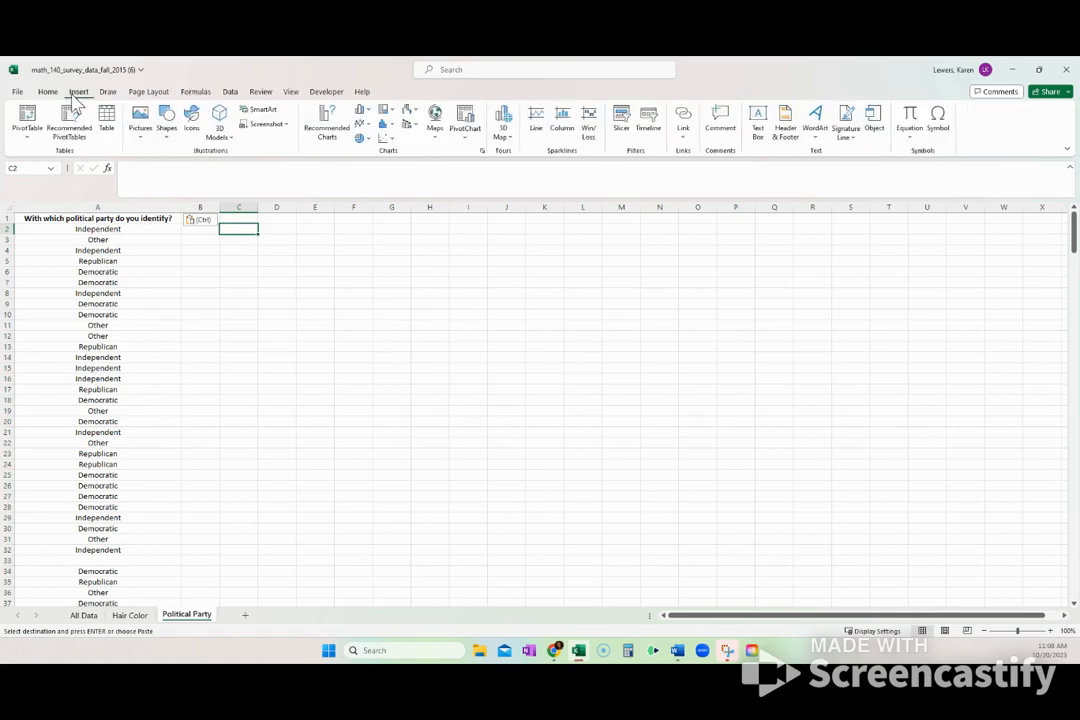
{"action": "left_click", "coordinate": [30, 132]}
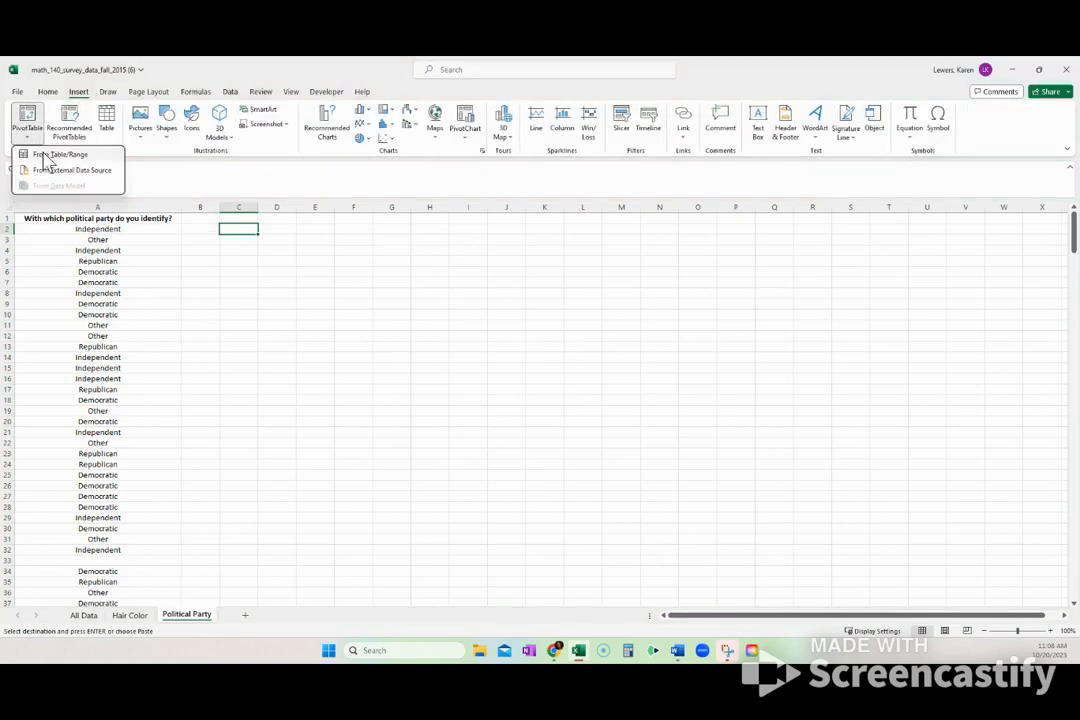
{"action": "left_click", "coordinate": [58, 155]}
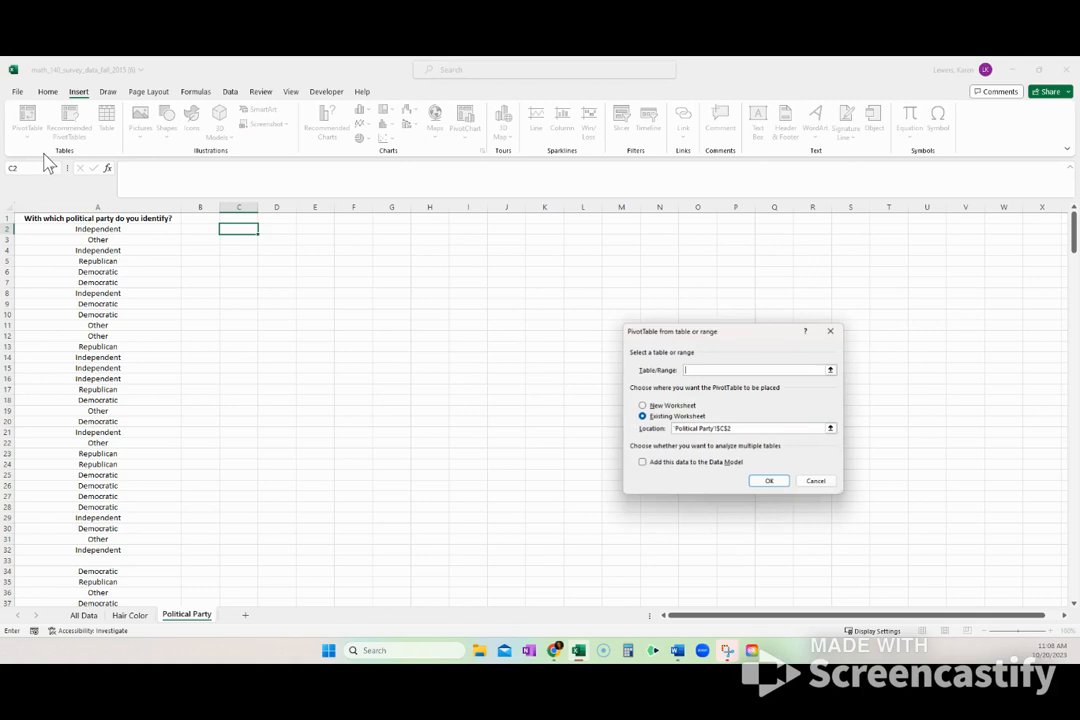
{"action": "left_click", "coordinate": [98, 207]}
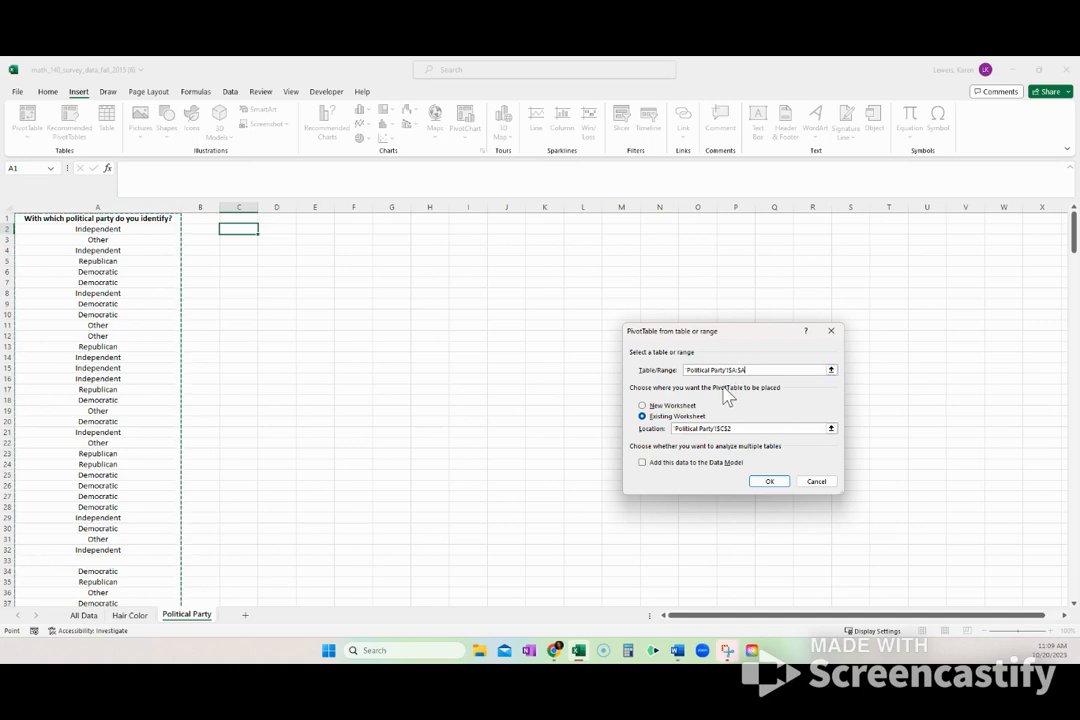
Step: Place the PivotTable in the existing worksheet at cell B3 of the Political Party sheet and create it
{"action": "left_click", "coordinate": [642, 405]}
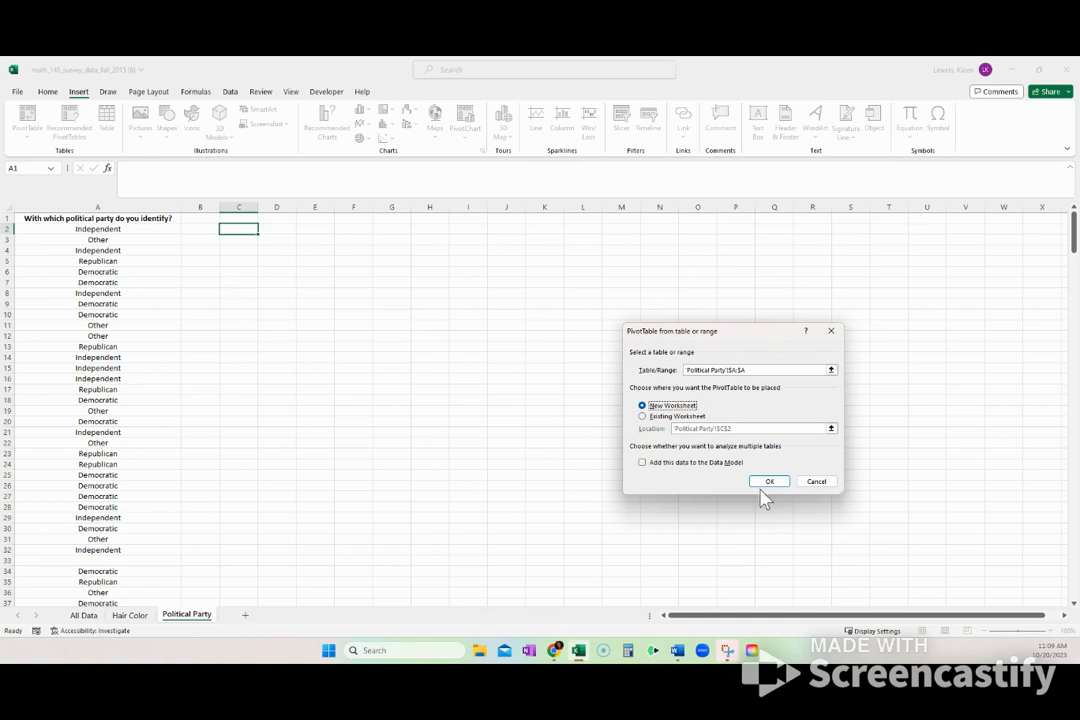
{"action": "left_click", "coordinate": [642, 416]}
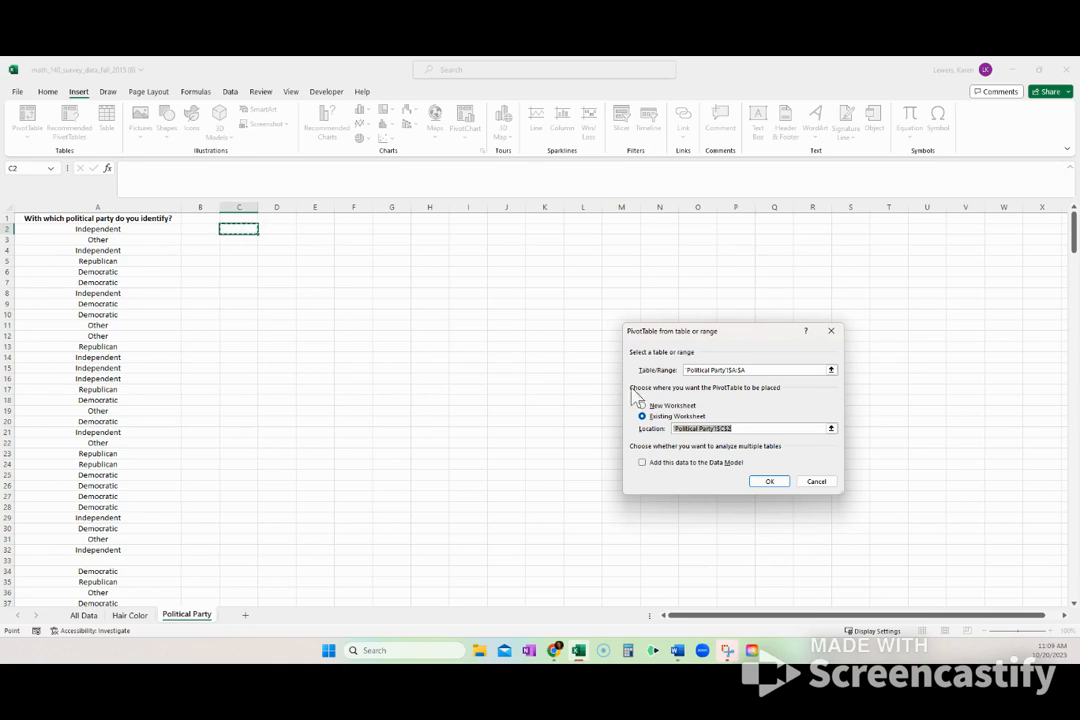
{"action": "left_click", "coordinate": [747, 429]}
{"action": "key", "text": "BackSpace"}
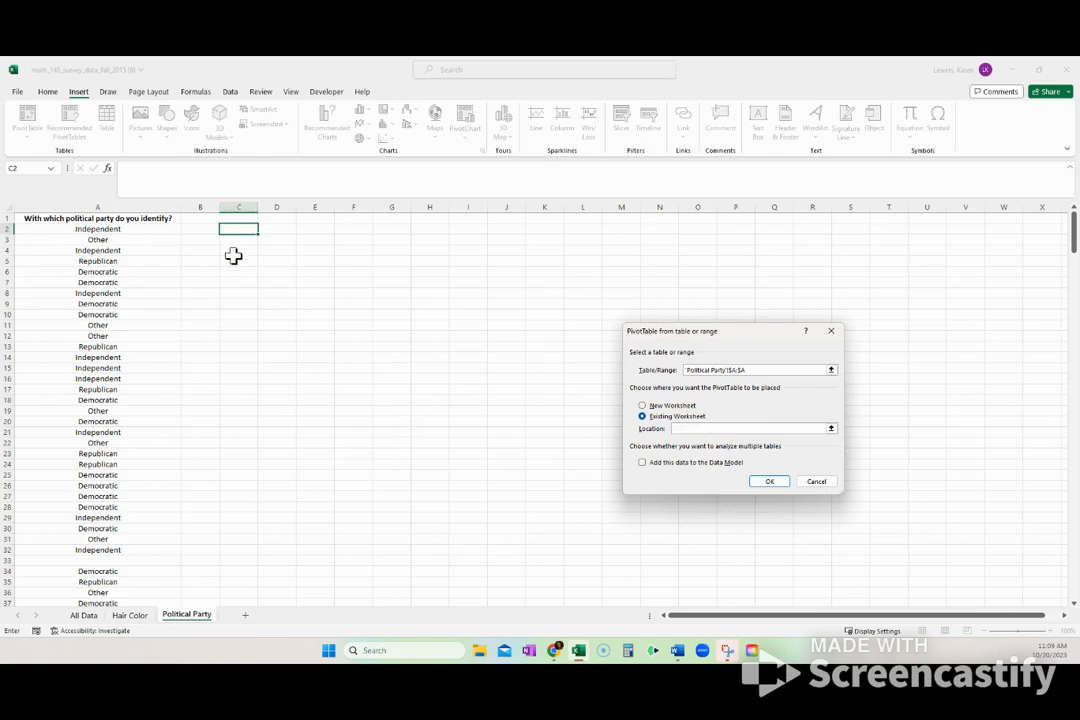
{"action": "left_click", "coordinate": [203, 240]}
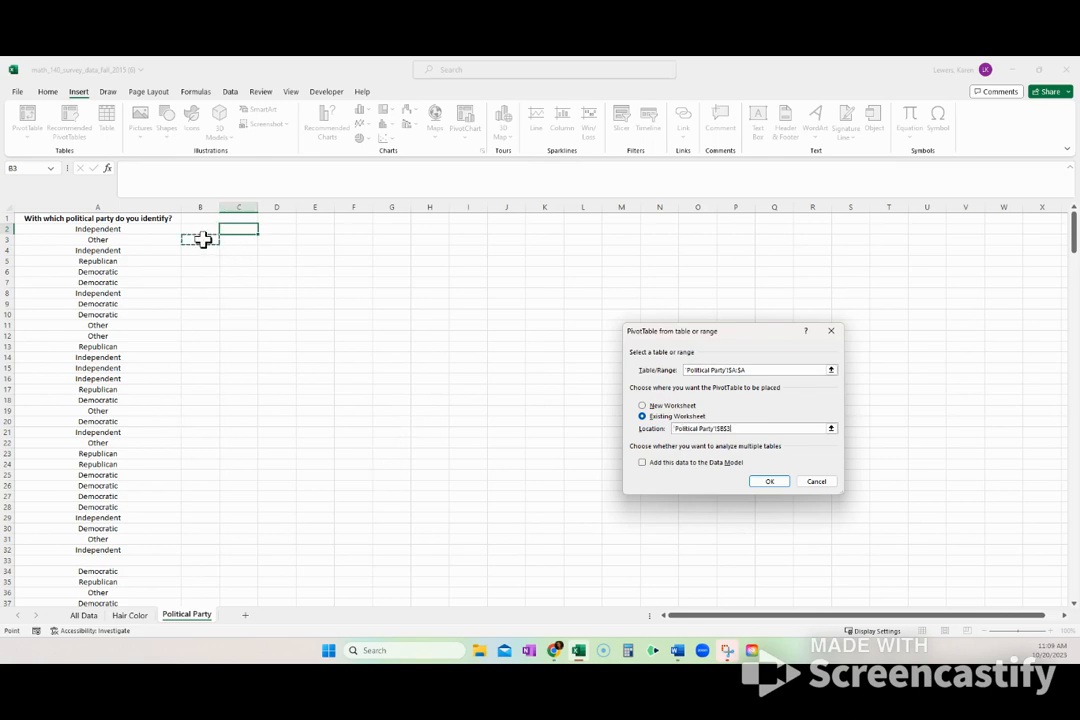
{"action": "left_click", "coordinate": [772, 484]}
{"action": "left_click", "coordinate": [769, 483]}
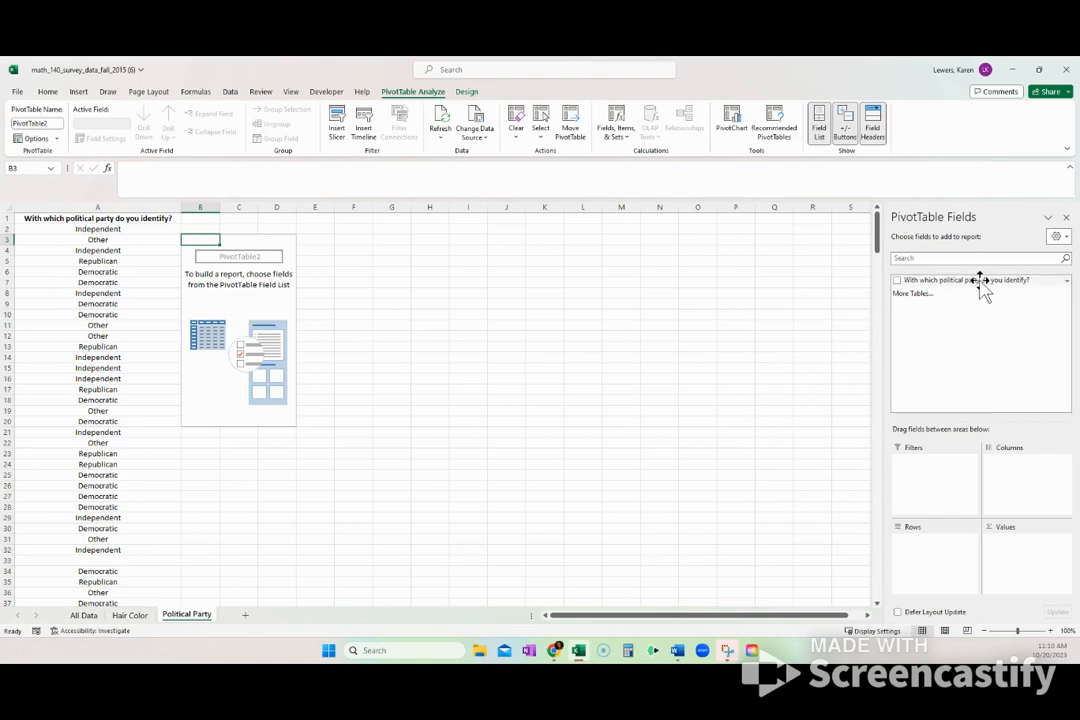
Step: Add the political party question to the PivotTable once as Rows and twice as Values
{"action": "left_click_drag", "start_coordinate": [983, 287], "coordinate": [940, 568]}
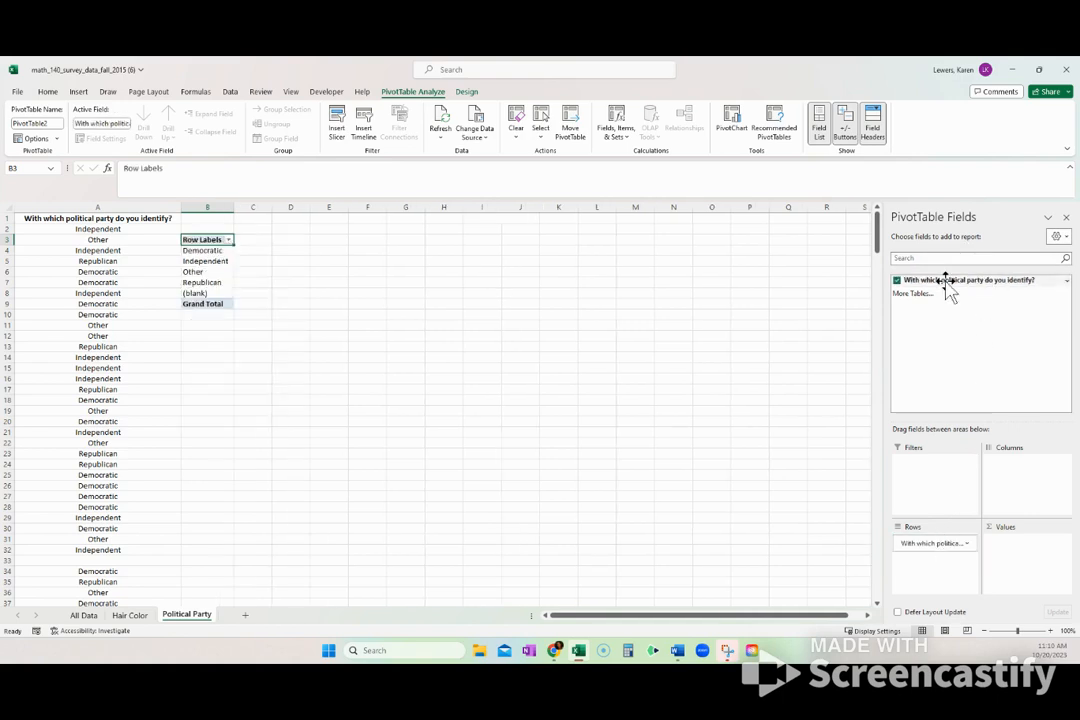
{"action": "left_click_drag", "start_coordinate": [947, 285], "coordinate": [1037, 581]}
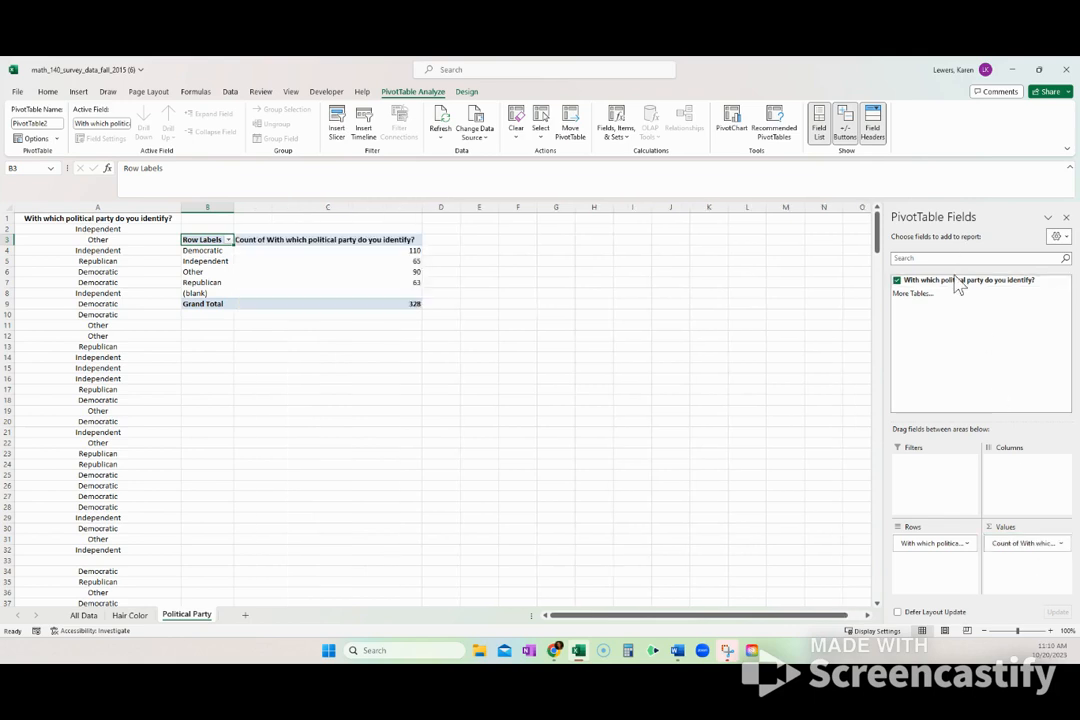
{"action": "left_click_drag", "start_coordinate": [955, 285], "coordinate": [1038, 570]}
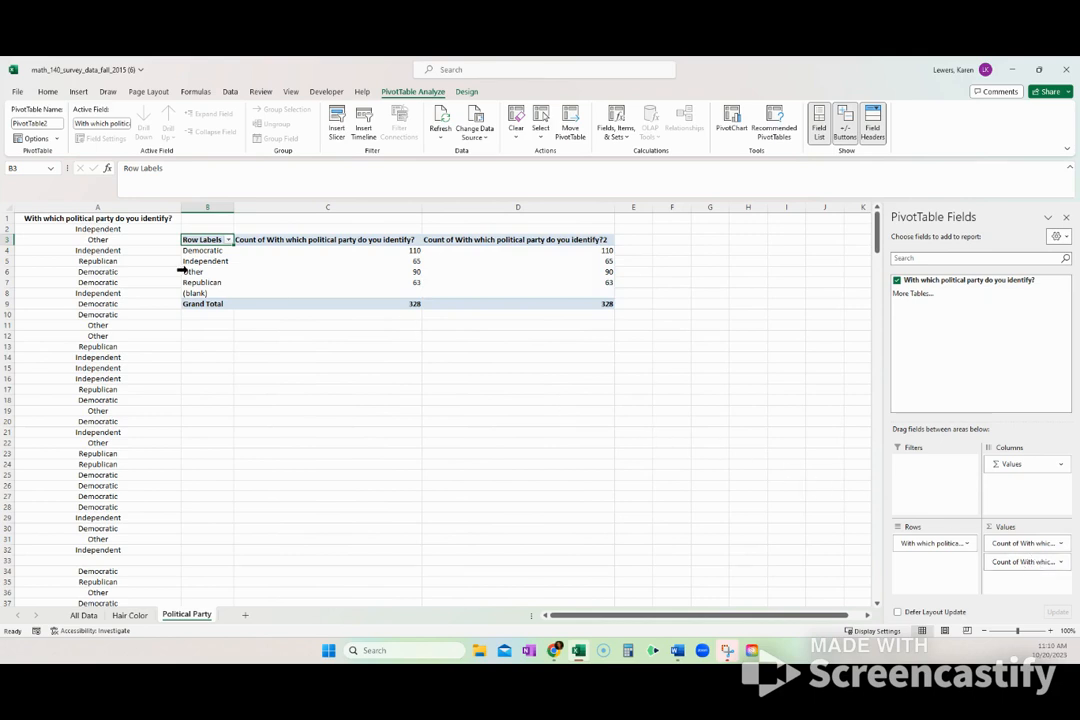
Step: Rename the PivotTable's first count field to "Frequency", keeping it summarized by Count
{"action": "left_click", "coordinate": [1063, 546]}
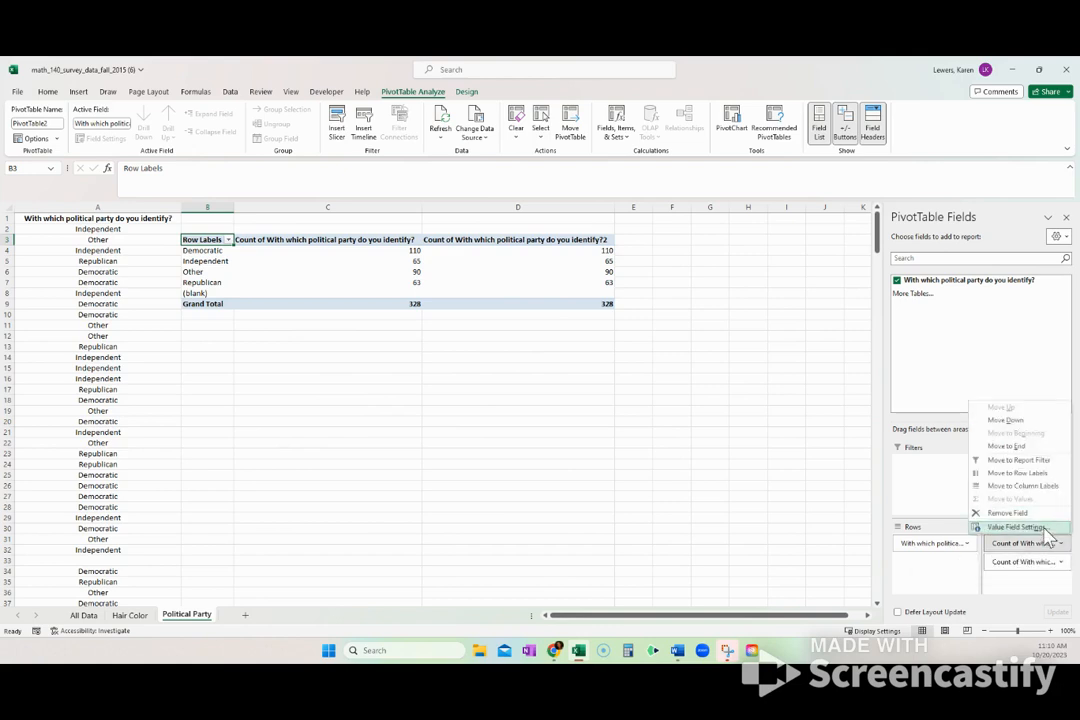
{"action": "left_click", "coordinate": [1046, 531]}
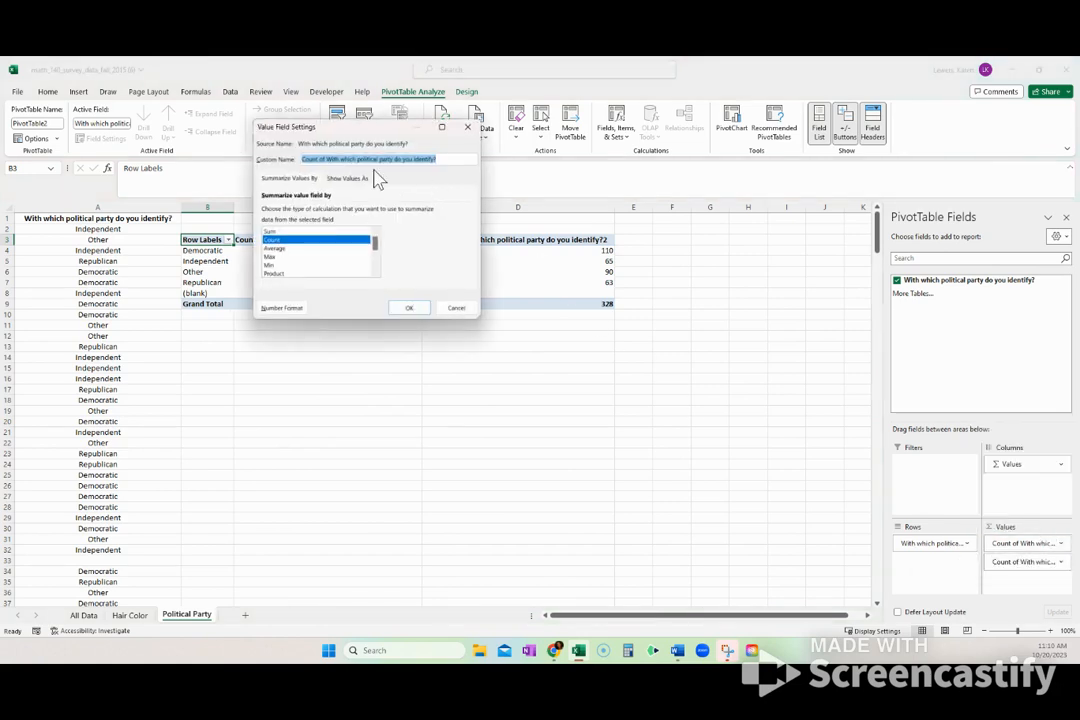
{"action": "type", "text": "Frequency"}
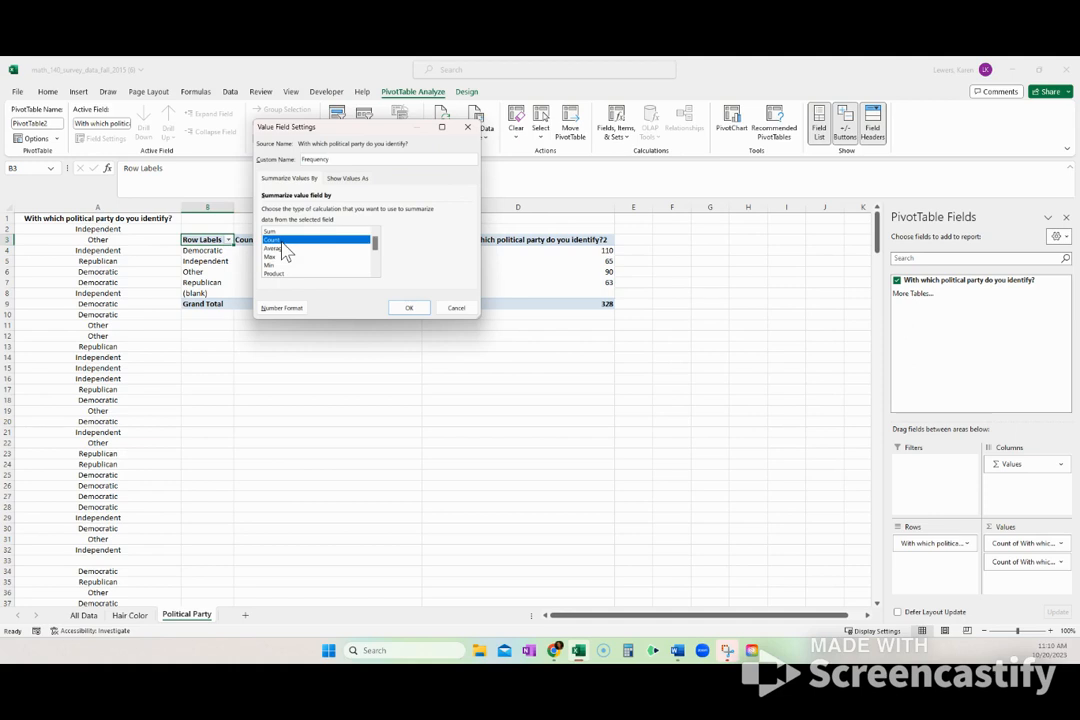
{"action": "left_click", "coordinate": [413, 310]}
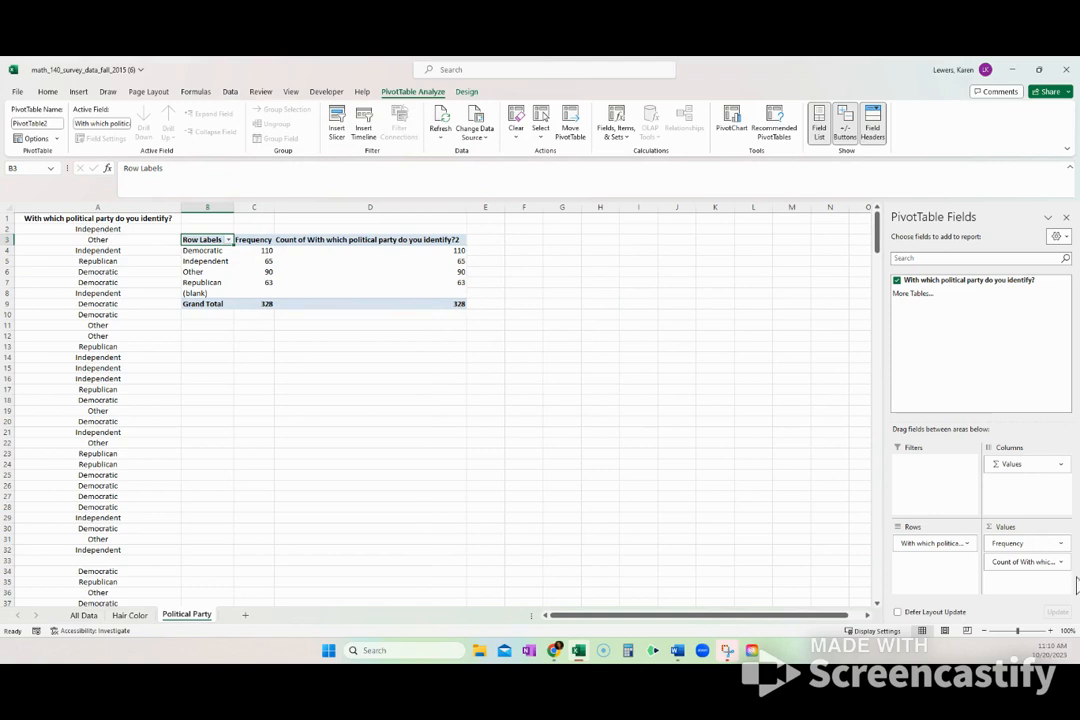
Step: Rename the PivotTable's second count field to "Proportions (as %)" and show its values as % of Column Total
{"action": "left_click", "coordinate": [1065, 566]}
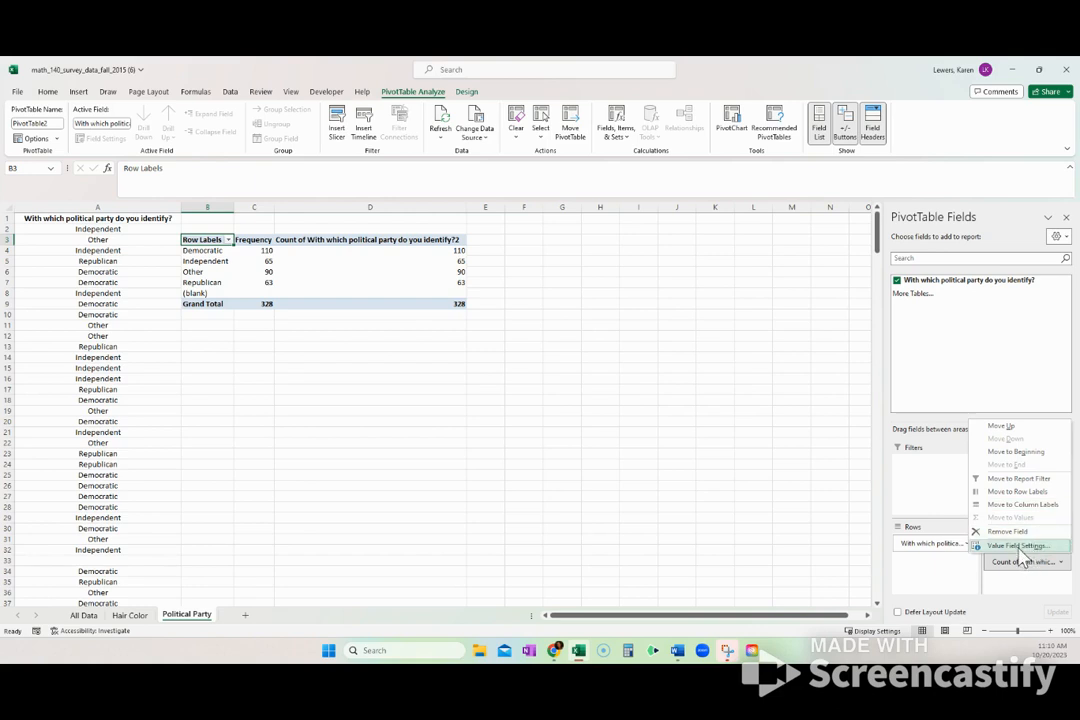
{"action": "left_click", "coordinate": [1018, 546]}
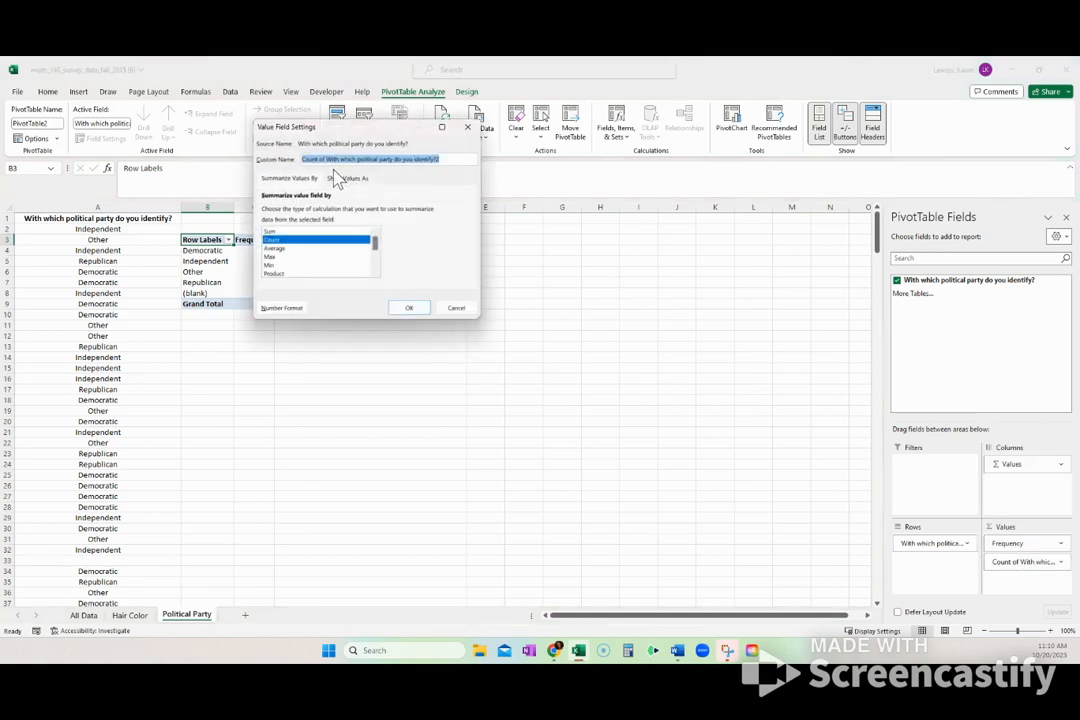
{"action": "type", "text": "Proportions (as %"}
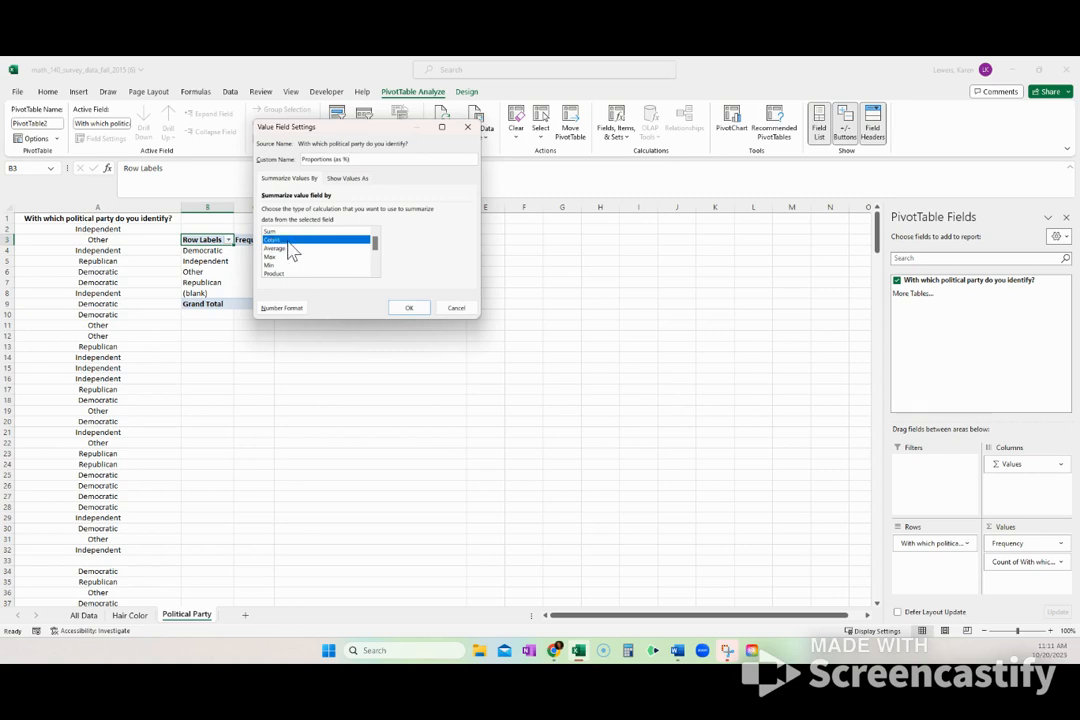
{"action": "left_click", "coordinate": [348, 179]}
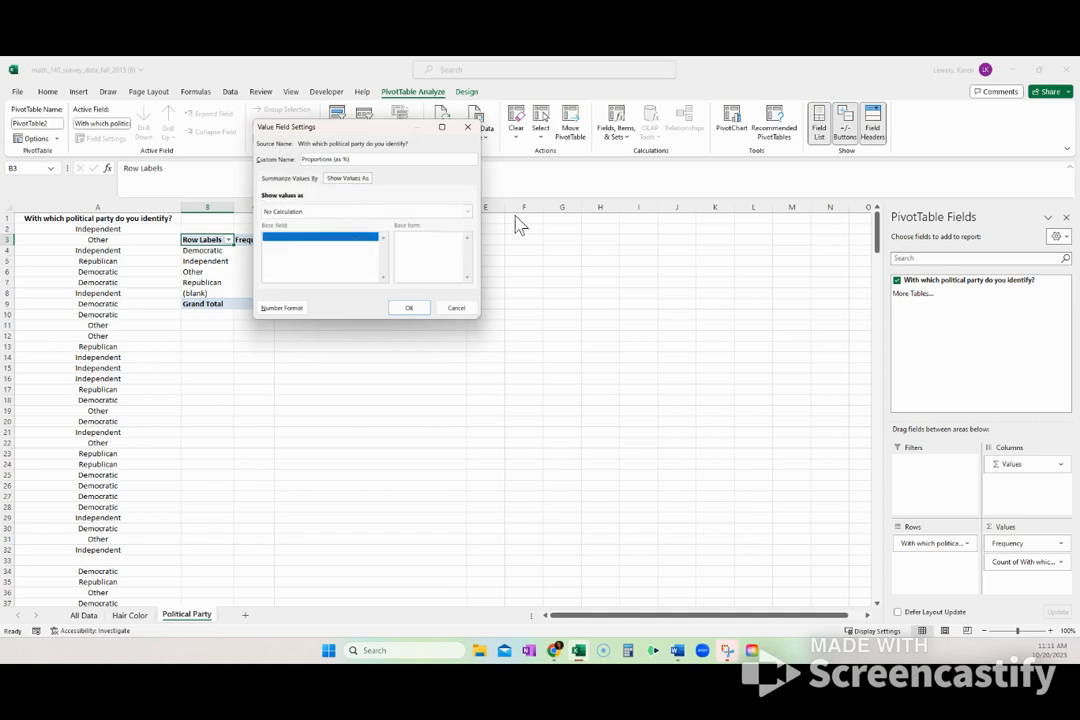
{"action": "left_click", "coordinate": [470, 211]}
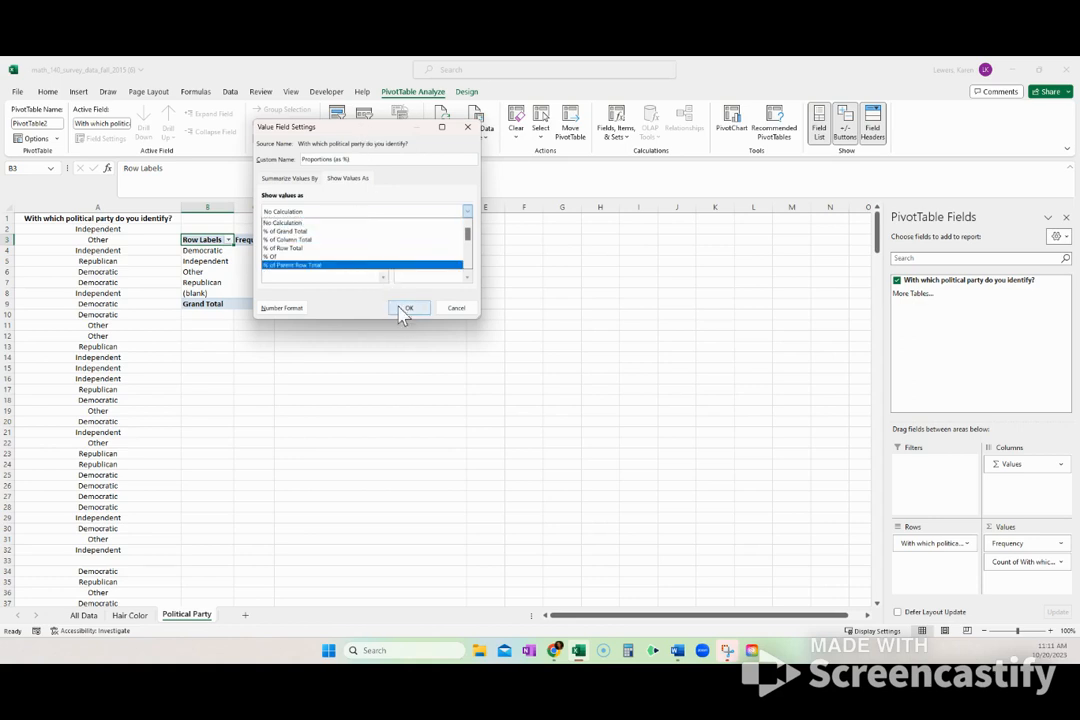
{"action": "left_click", "coordinate": [360, 241]}
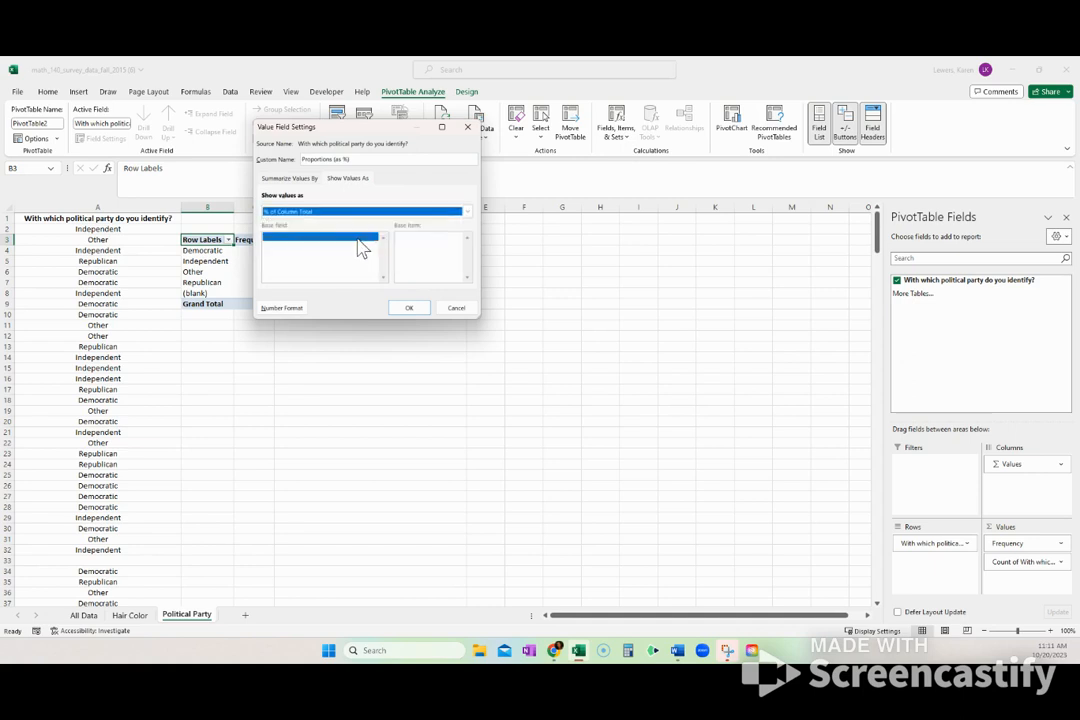
{"action": "left_click", "coordinate": [407, 308]}
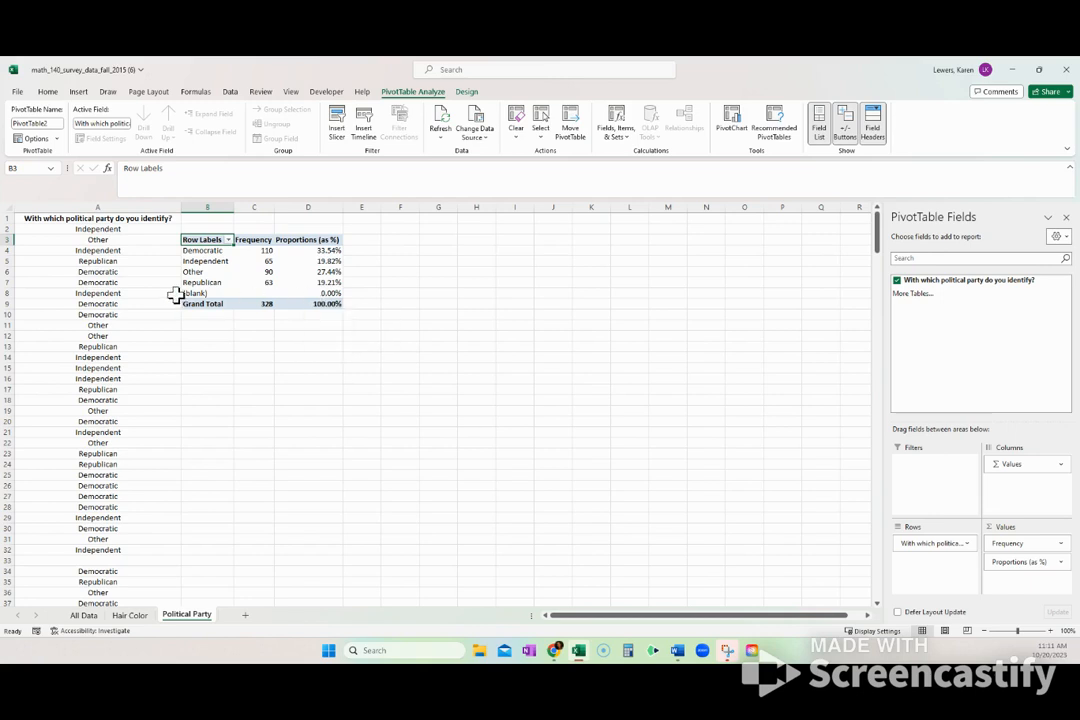
Step: Filter the PivotTable's row labels to exclude the (blank) category
{"action": "left_click", "coordinate": [228, 240]}
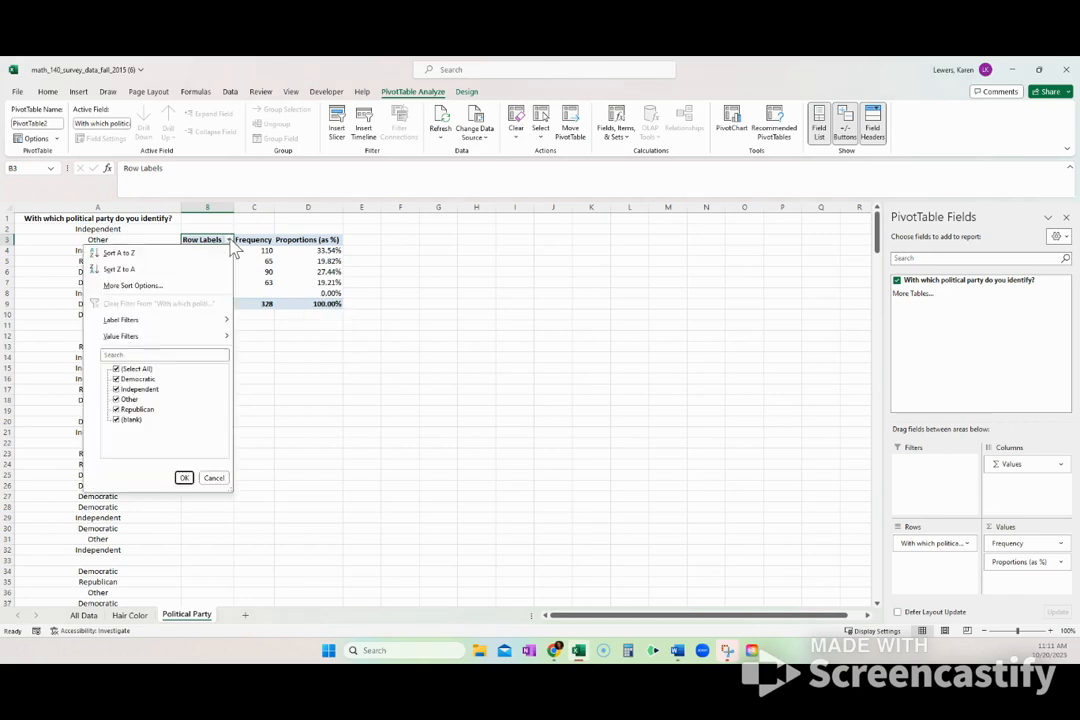
{"action": "left_click", "coordinate": [117, 420]}
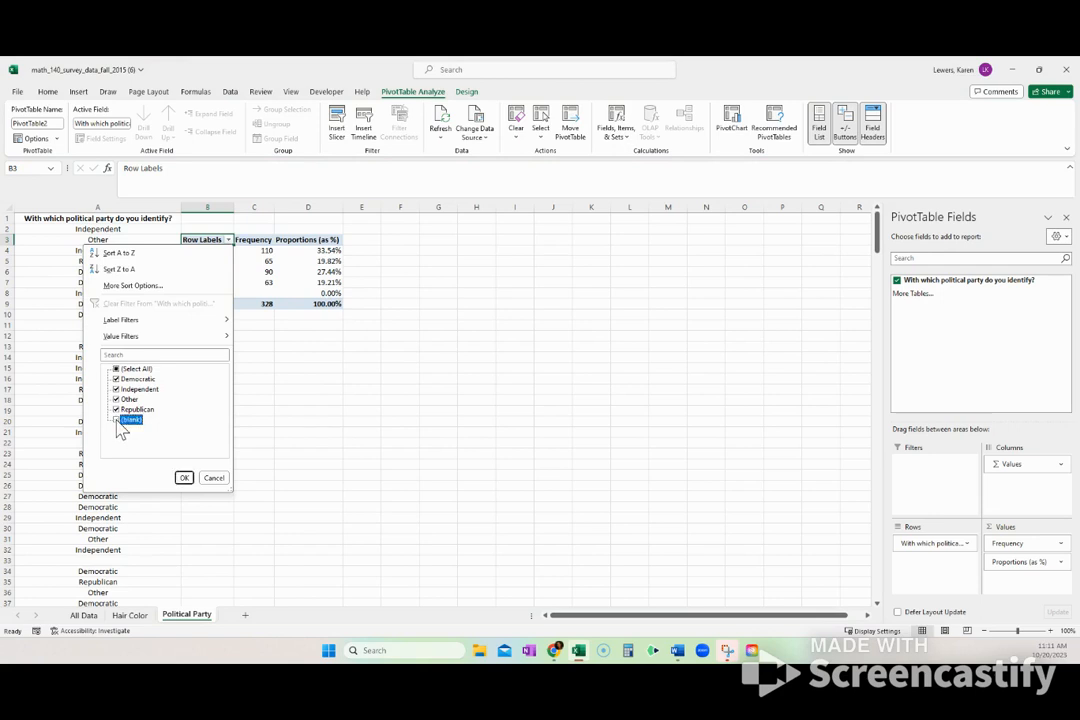
{"action": "left_click", "coordinate": [184, 478]}
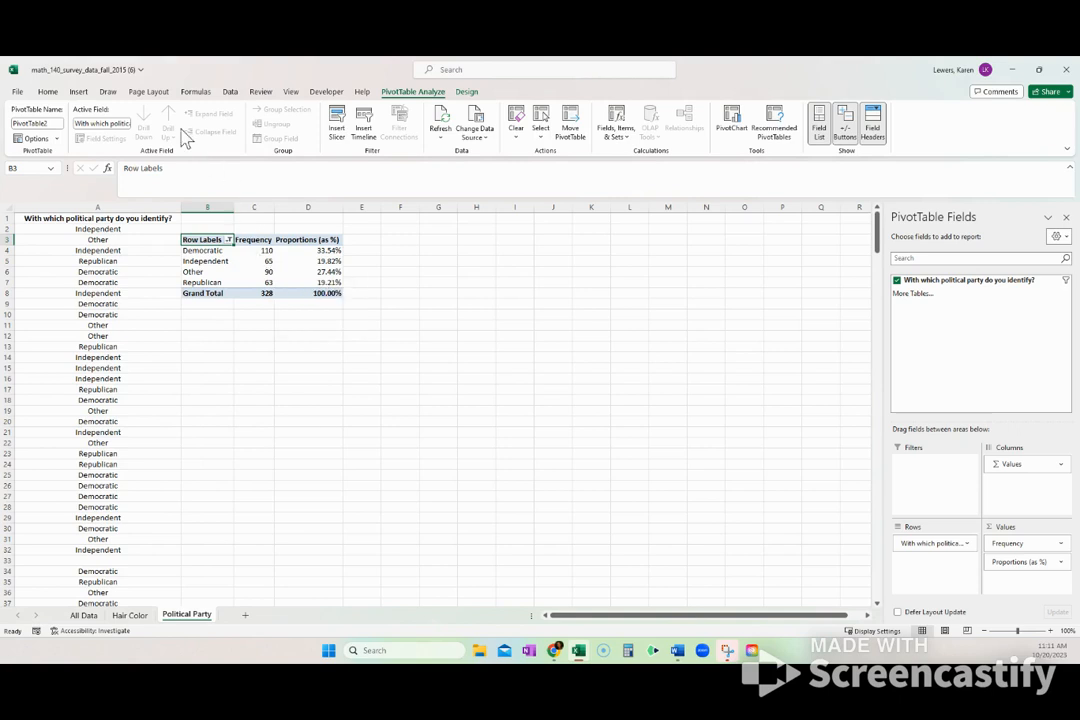
Step: Insert a 2-D clustered column chart from the political party PivotTable and position it directly below the table
{"action": "left_click", "coordinate": [78, 92]}
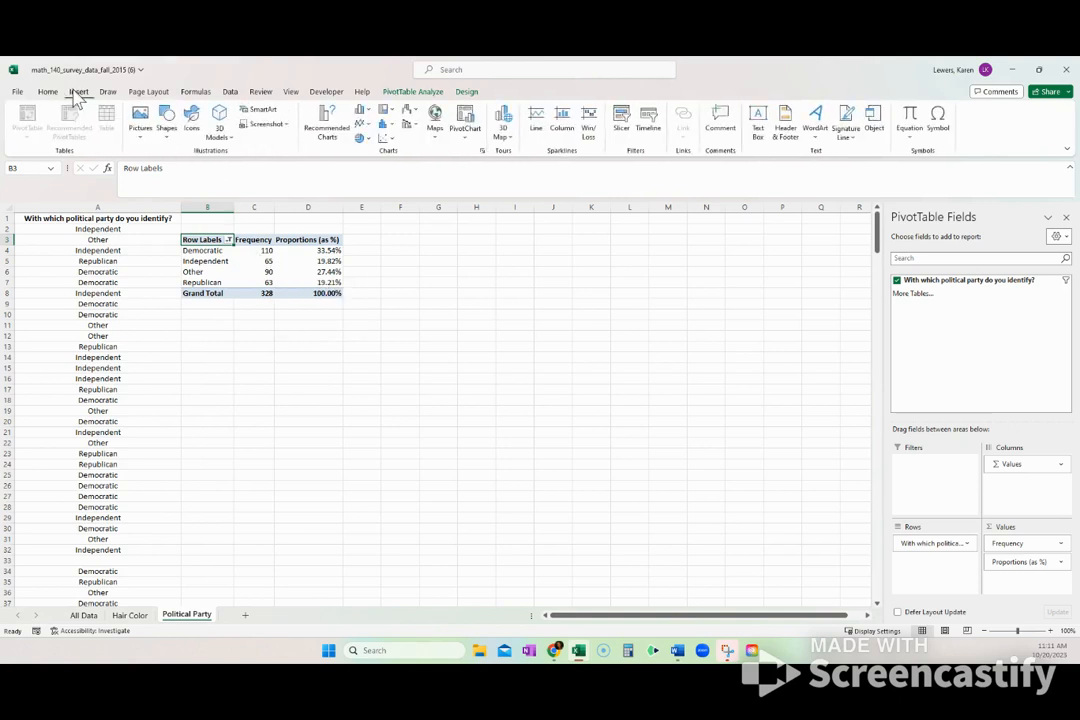
{"action": "left_click", "coordinate": [361, 110]}
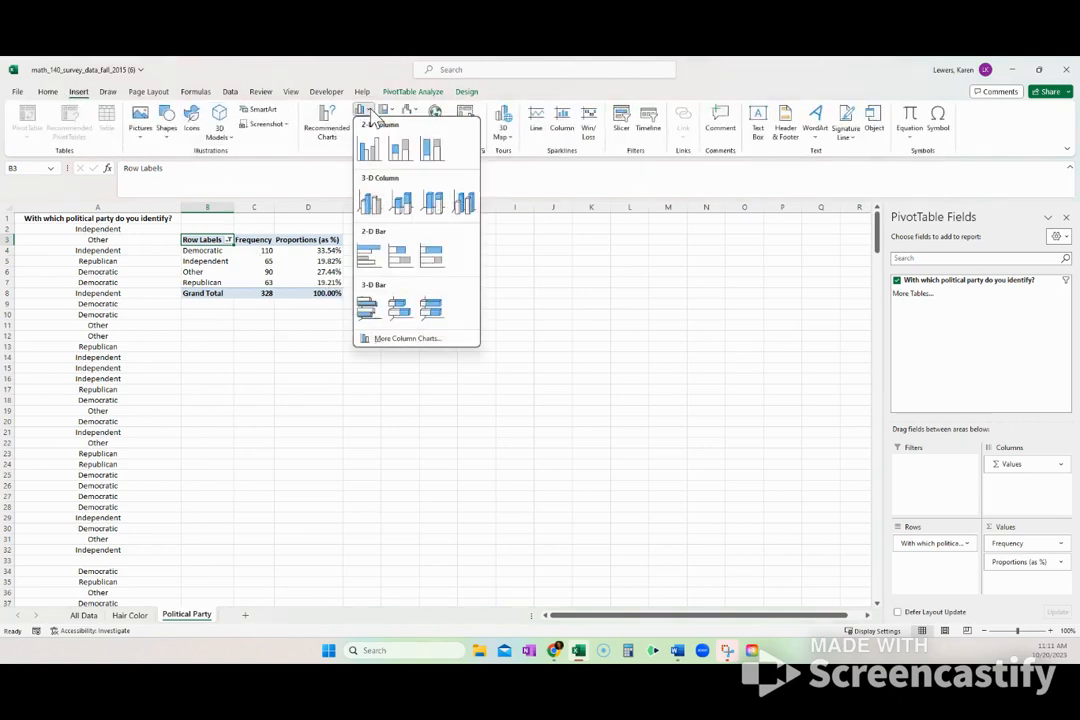
{"action": "left_click", "coordinate": [369, 149]}
{"action": "left_click_drag", "start_coordinate": [516, 360], "coordinate": [397, 342]}
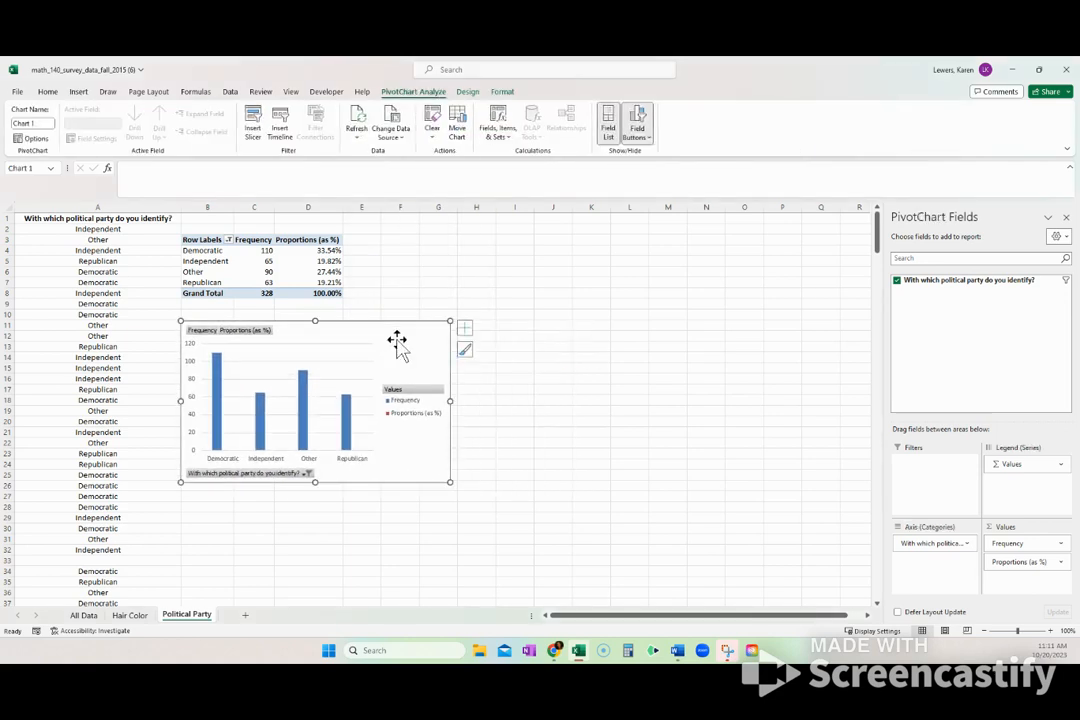
Step: Insert a 2-D pie chart from the political party PivotTable and position it directly below the column chart
{"action": "left_click", "coordinate": [287, 261]}
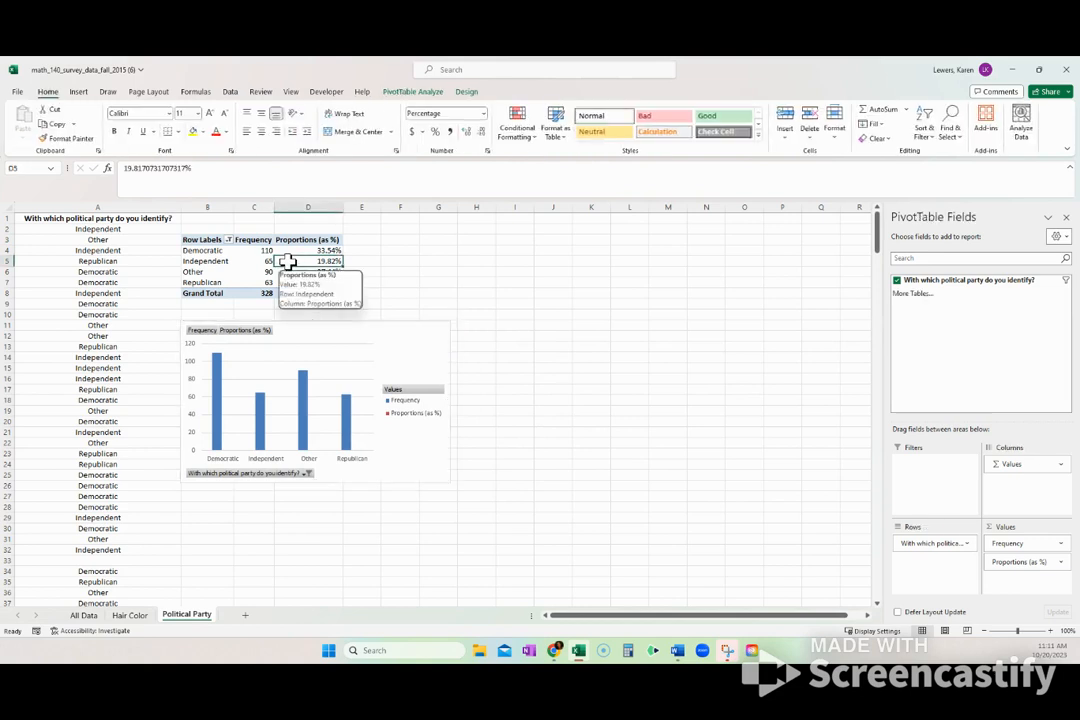
{"action": "left_click", "coordinate": [78, 92]}
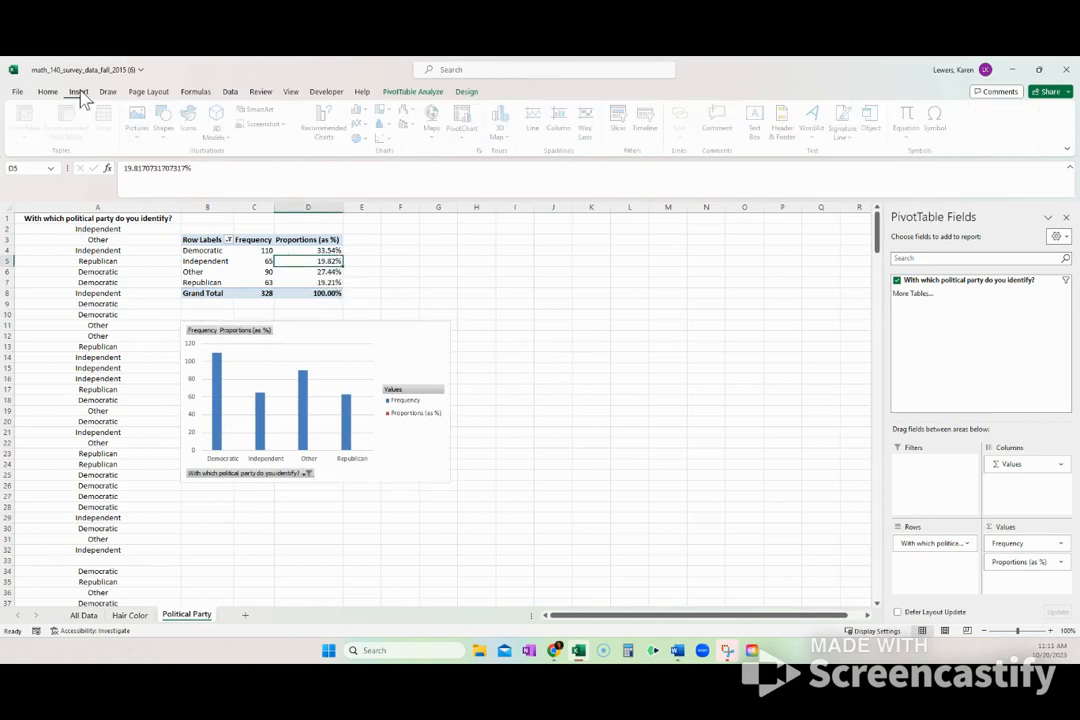
{"action": "left_click", "coordinate": [362, 140]}
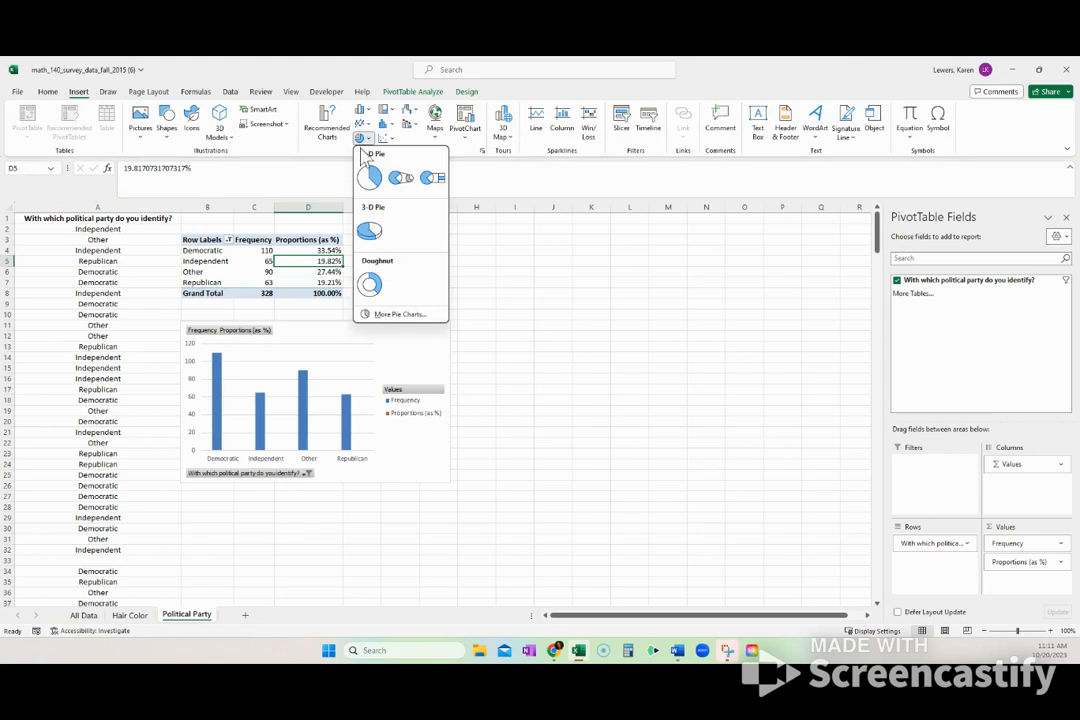
{"action": "left_click", "coordinate": [369, 178]}
{"action": "left_click_drag", "start_coordinate": [513, 282], "coordinate": [392, 502]}
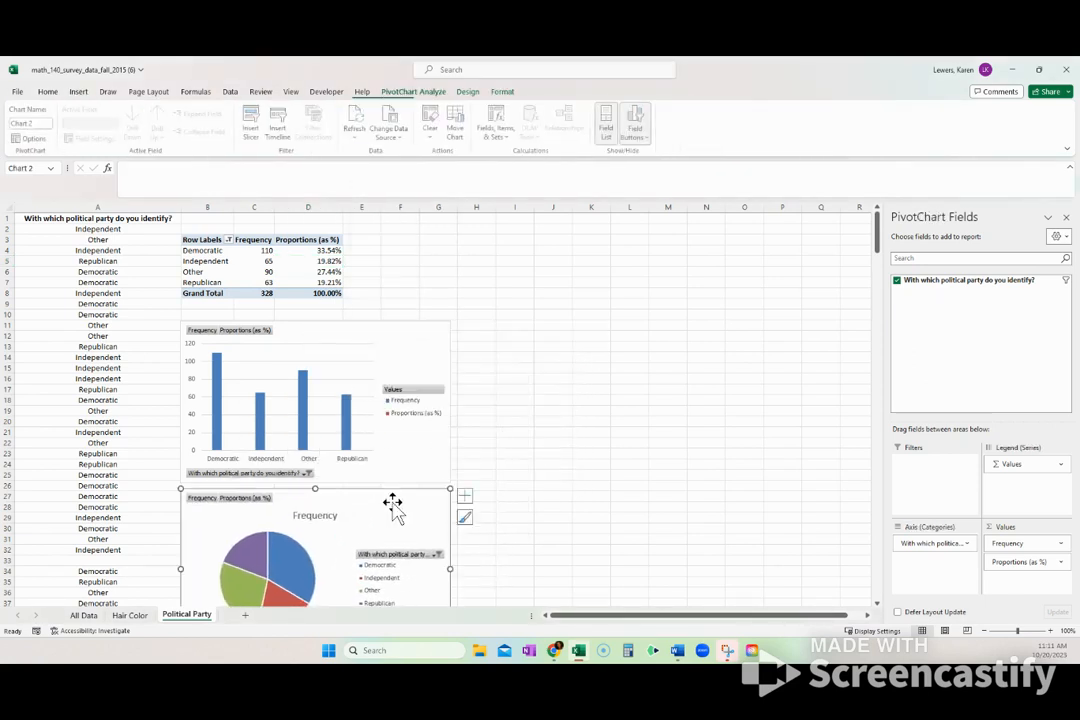
{"action": "scroll", "coordinate": [590, 484], "scroll_direction": "down", "scroll_amount": 1}
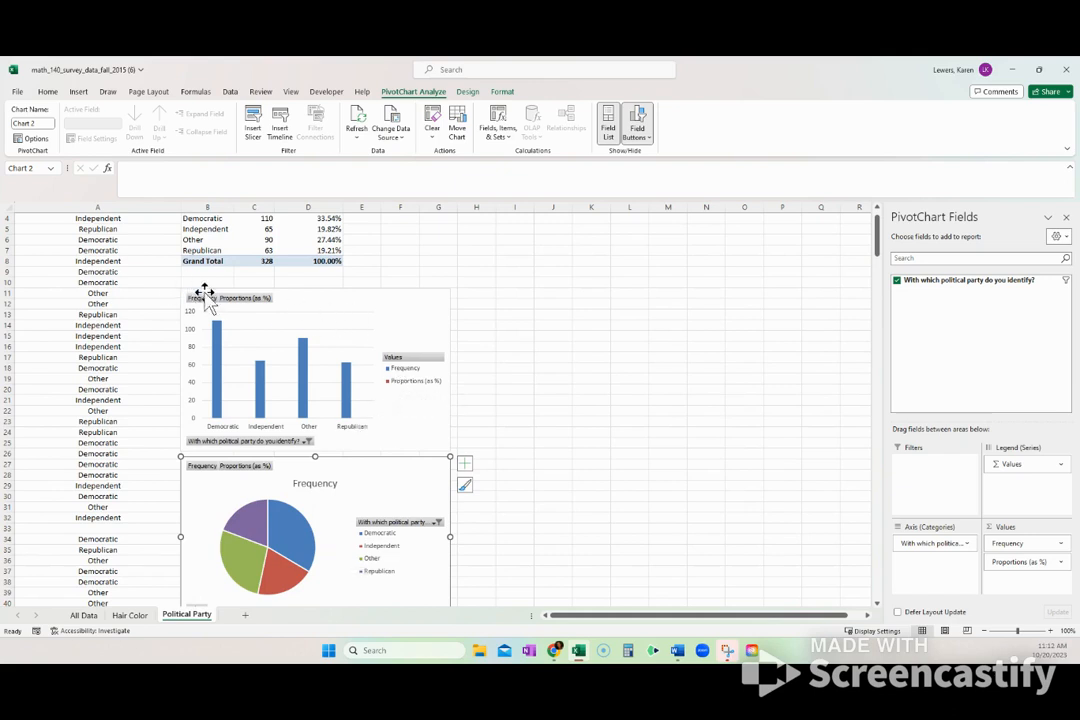
{"action": "left_click", "coordinate": [431, 310]}
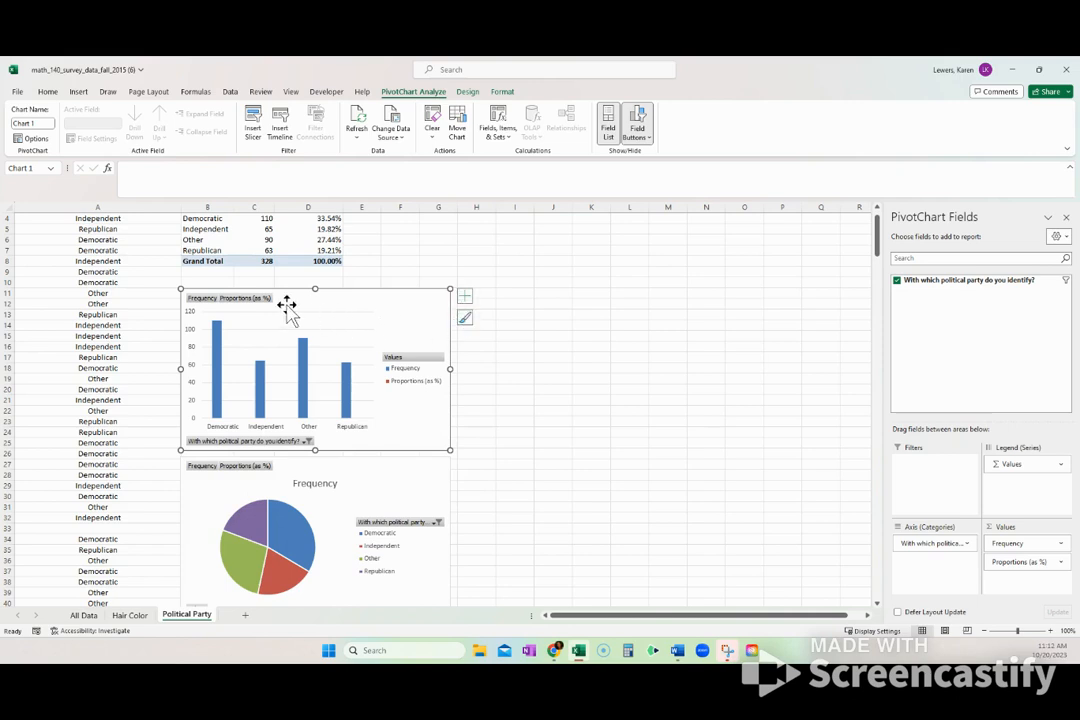
{"action": "right_click", "coordinate": [256, 302]}
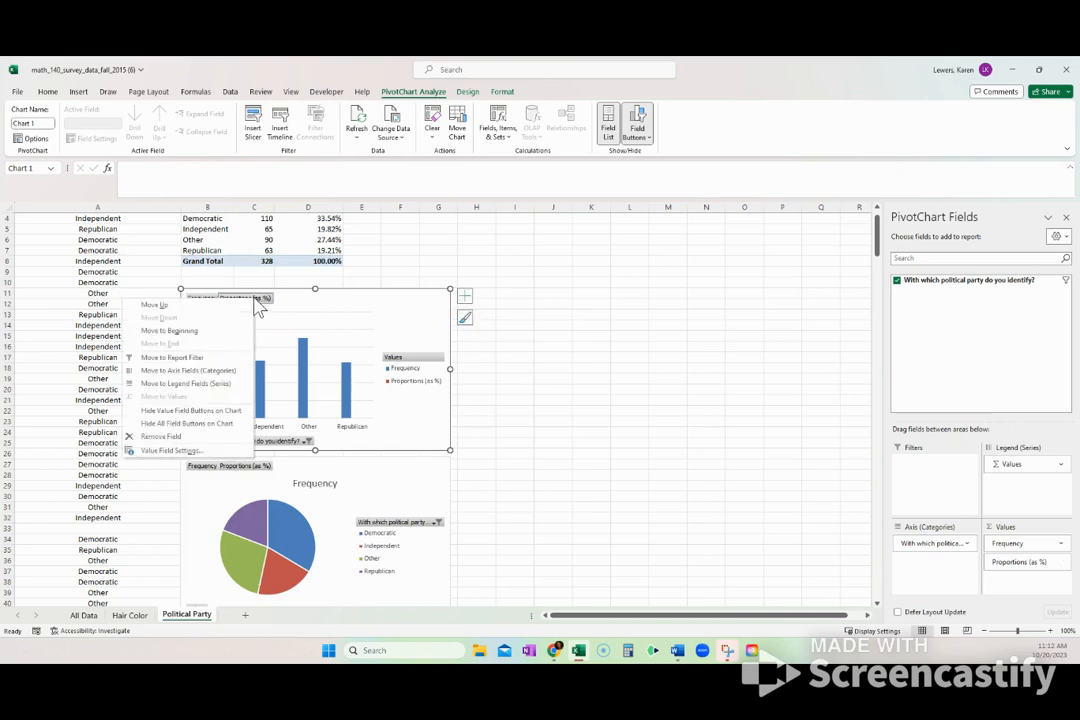
{"action": "left_click", "coordinate": [406, 324]}
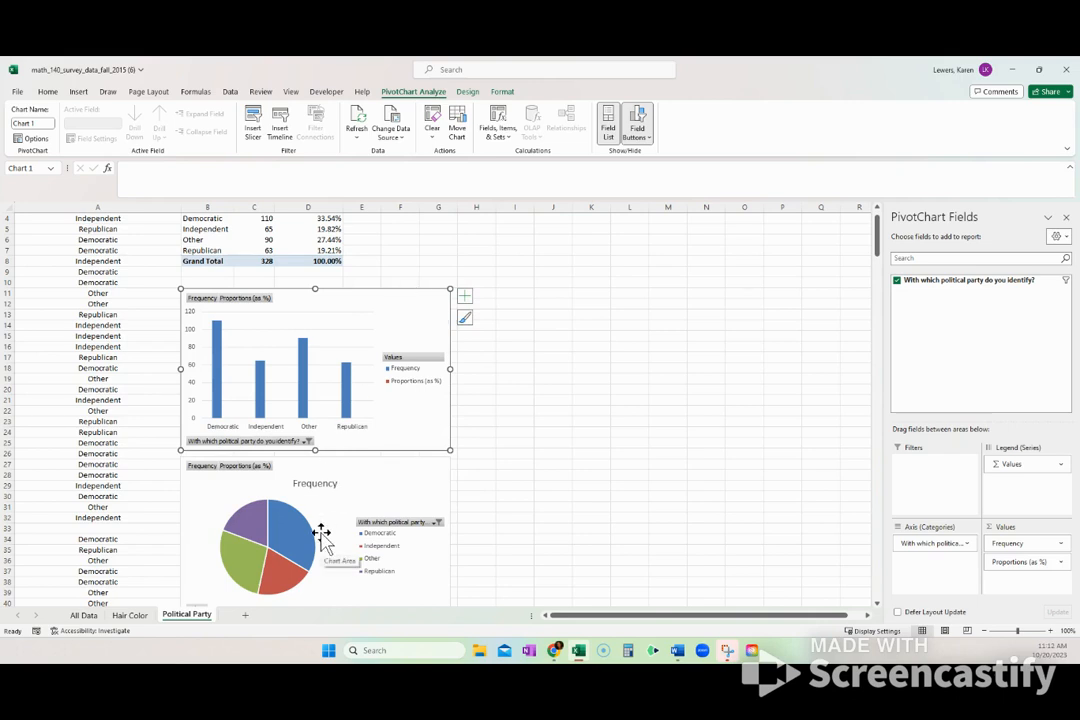
{"action": "scroll", "coordinate": [321, 535], "scroll_direction": "up", "scroll_amount": 1}
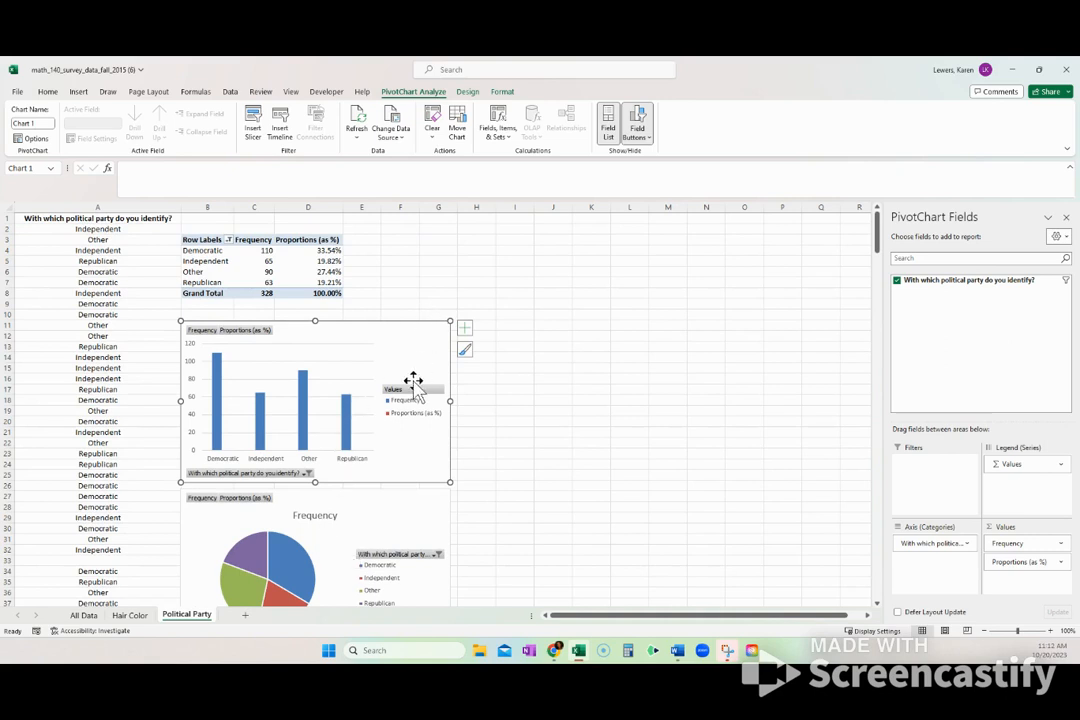
{"action": "left_click", "coordinate": [421, 291]}
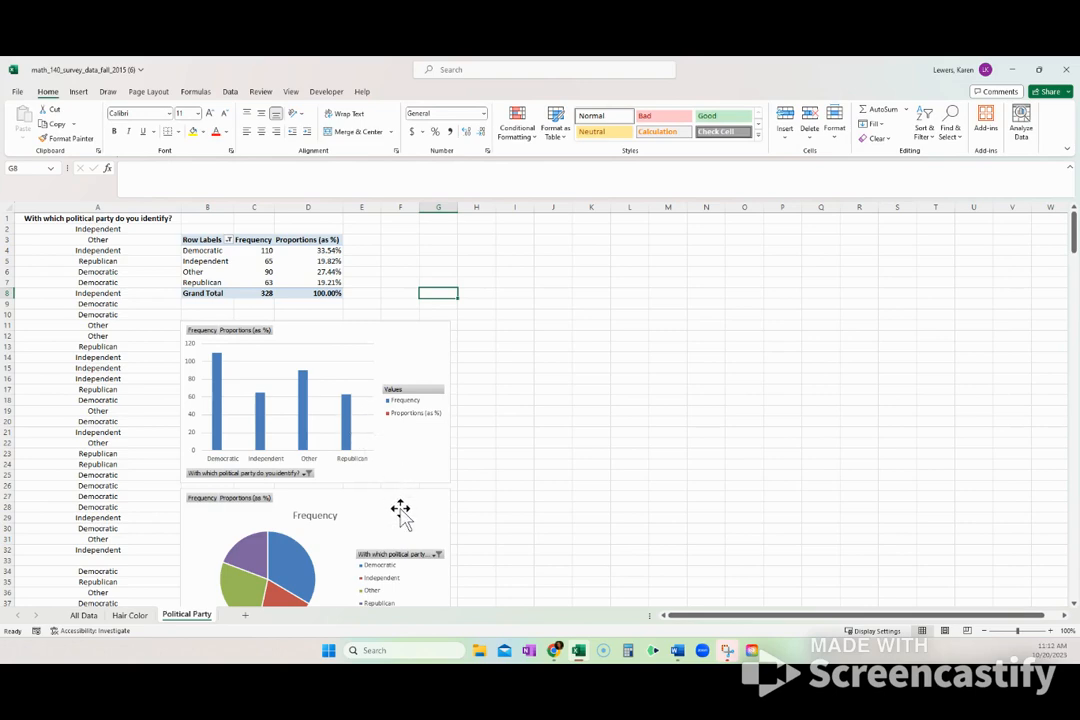
{"action": "scroll", "coordinate": [400, 508], "scroll_direction": "down", "scroll_amount": 1}
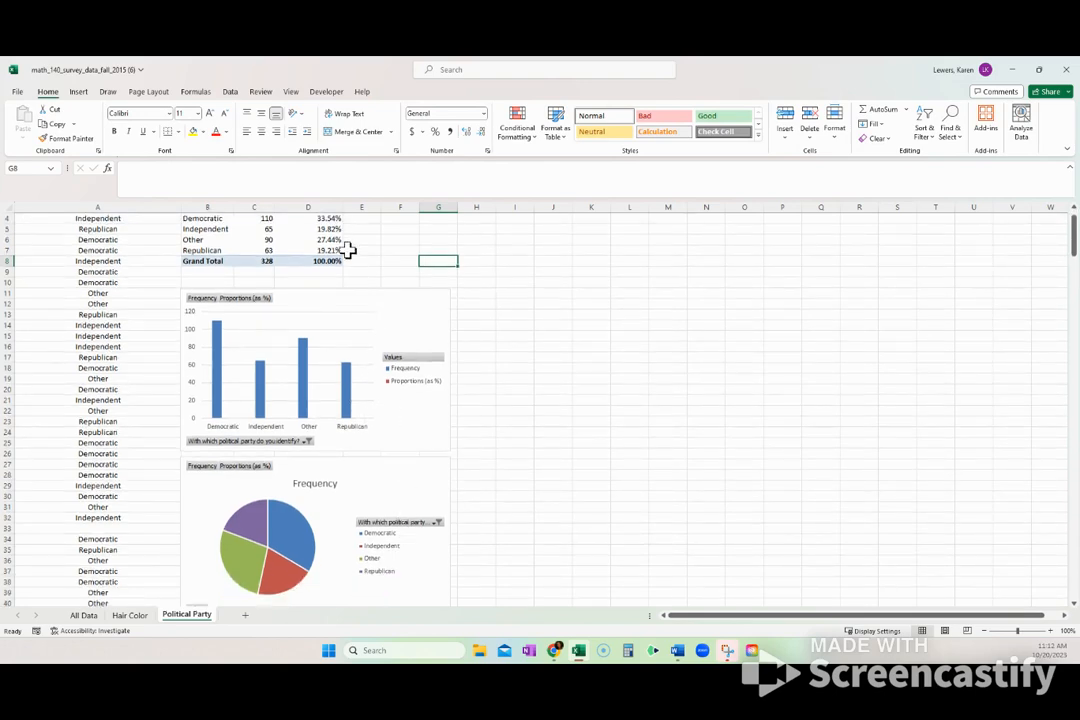
{"action": "scroll", "coordinate": [357, 398], "scroll_direction": "up", "scroll_amount": 1}
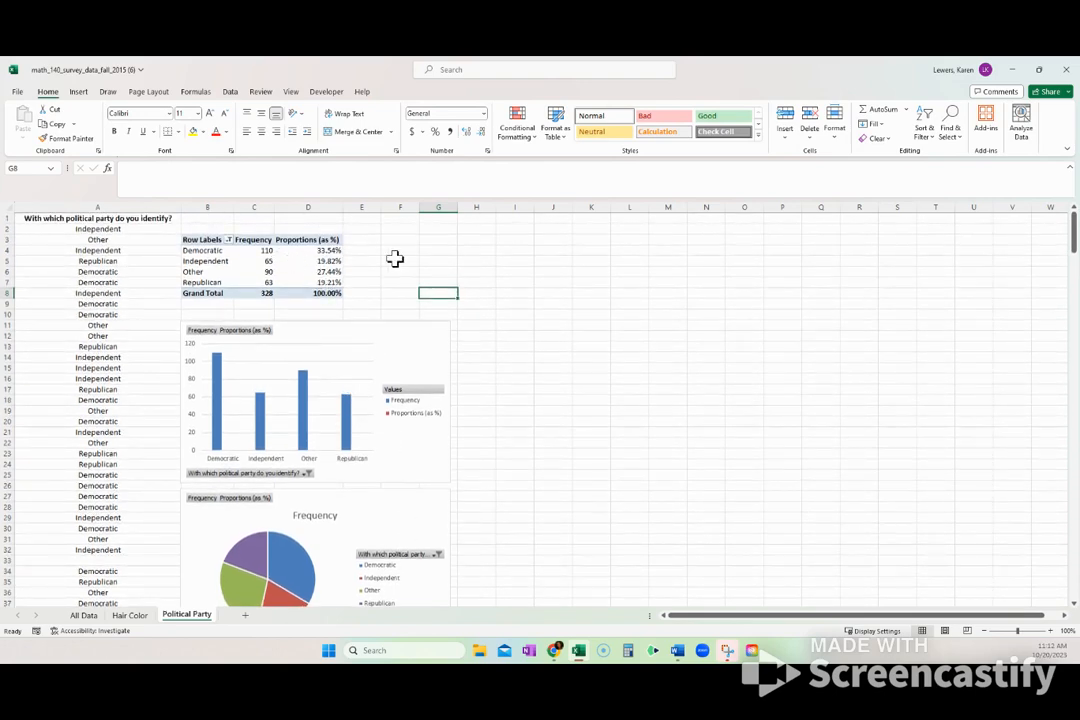
Step: Try inserting a 2-D pie chart with empty cell F5 selected, and delete the blank chart
{"action": "left_click", "coordinate": [395, 260]}
{"action": "left_click", "coordinate": [80, 92]}
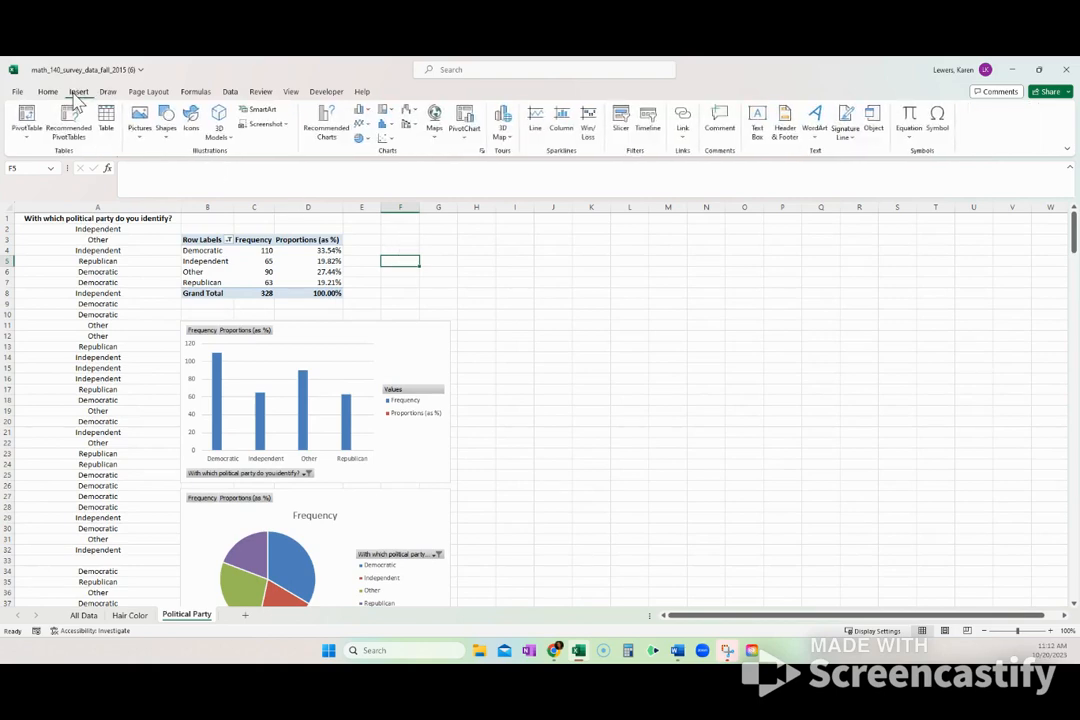
{"action": "left_click", "coordinate": [368, 138]}
{"action": "left_click", "coordinate": [366, 171]}
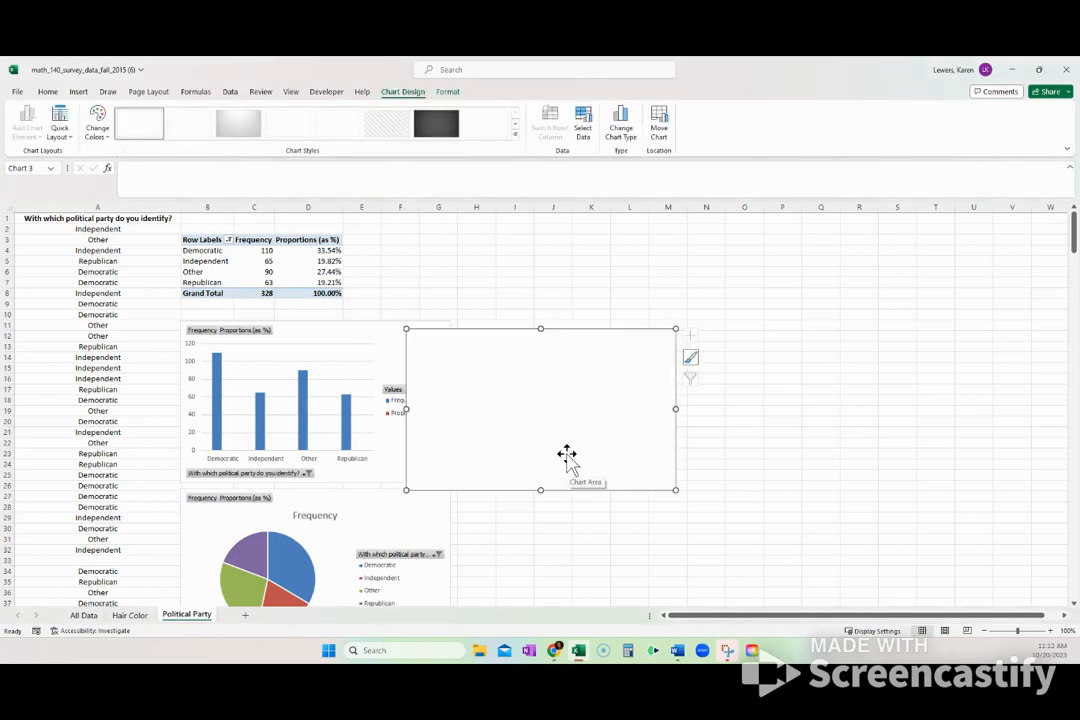
{"action": "key", "text": "Delete"}
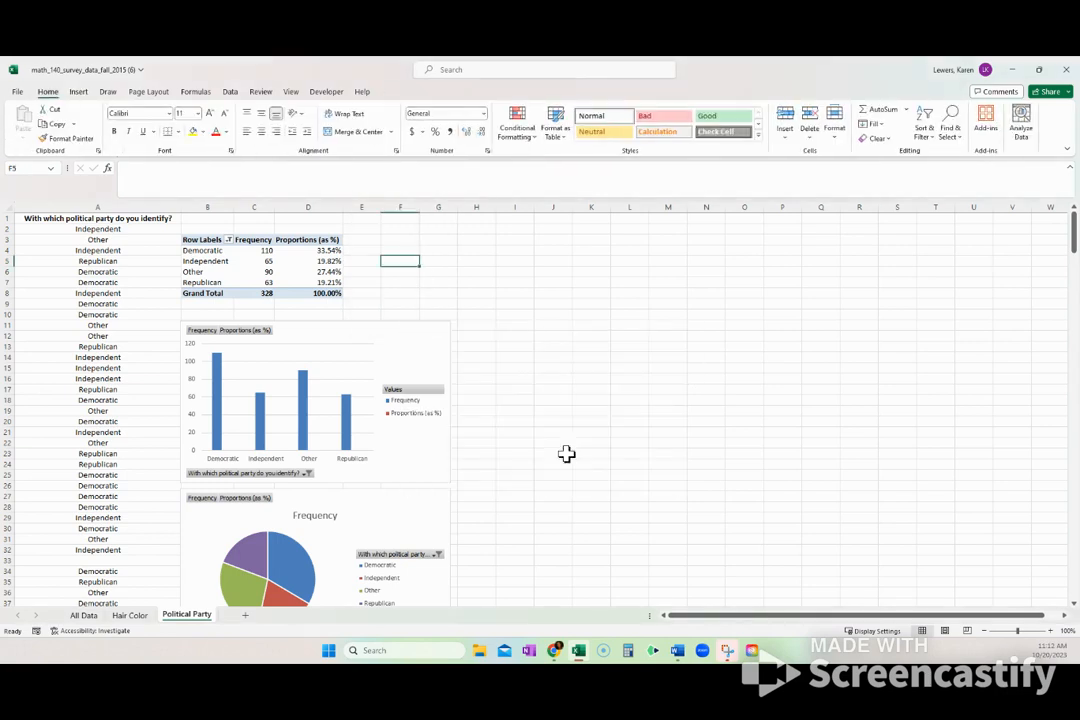
{"action": "left_click", "coordinate": [405, 356]}
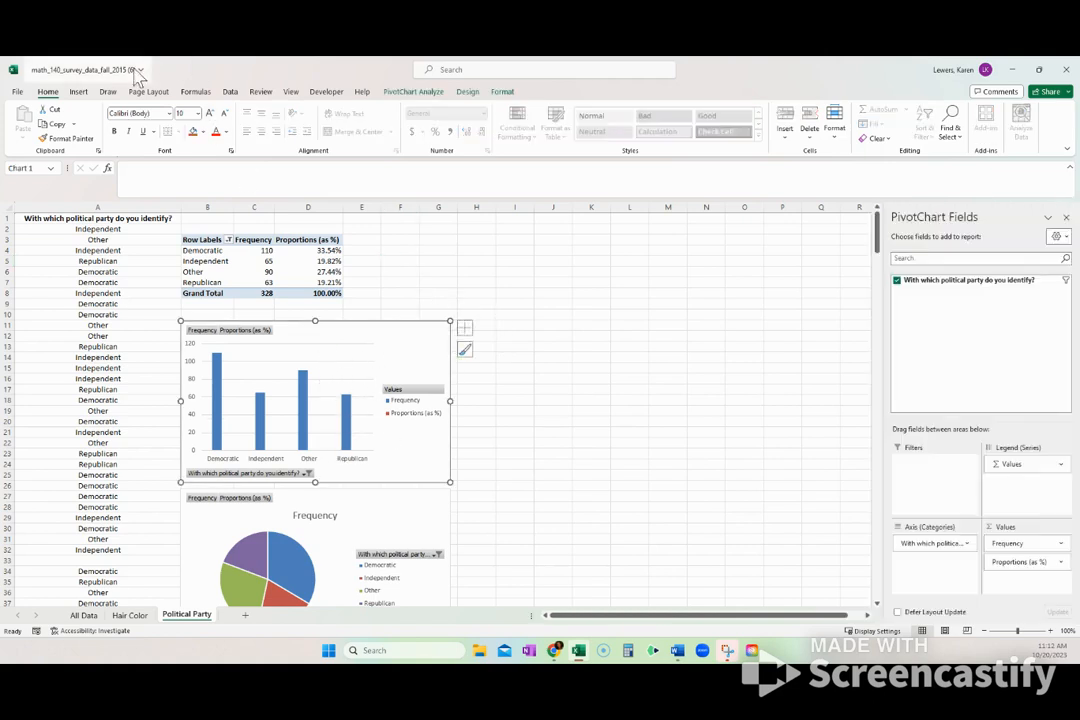
{"action": "left_click", "coordinate": [79, 92]}
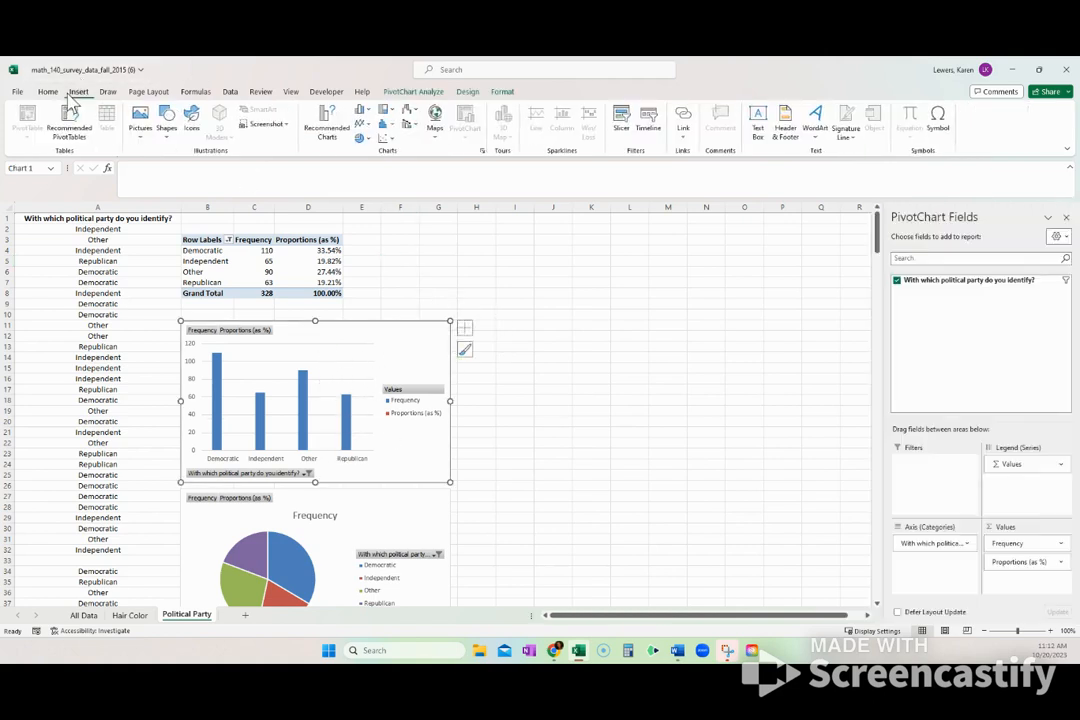
{"action": "left_click", "coordinate": [366, 138]}
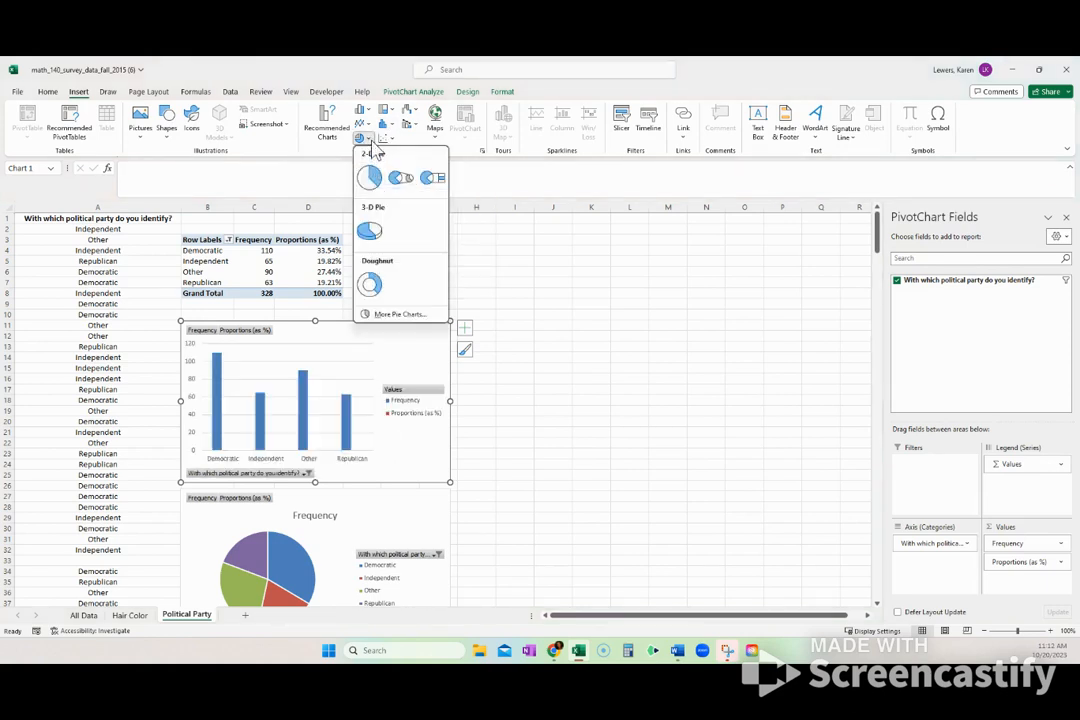
{"action": "left_click", "coordinate": [586, 325]}
{"action": "left_click", "coordinate": [586, 325]}
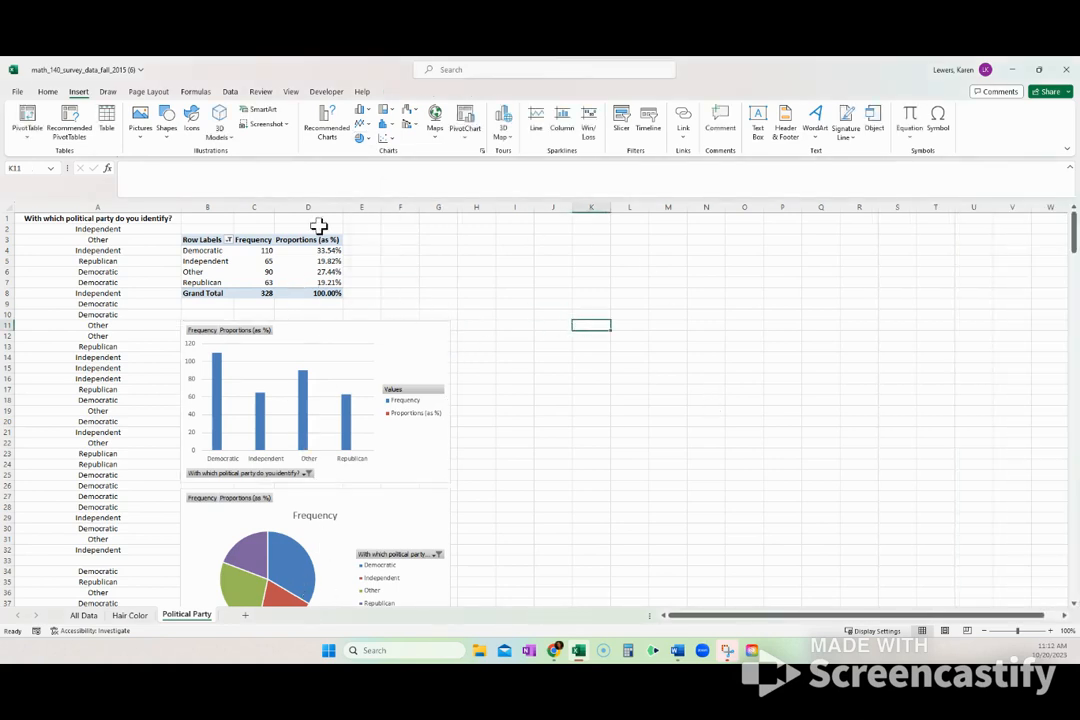
{"action": "left_click", "coordinate": [300, 262]}
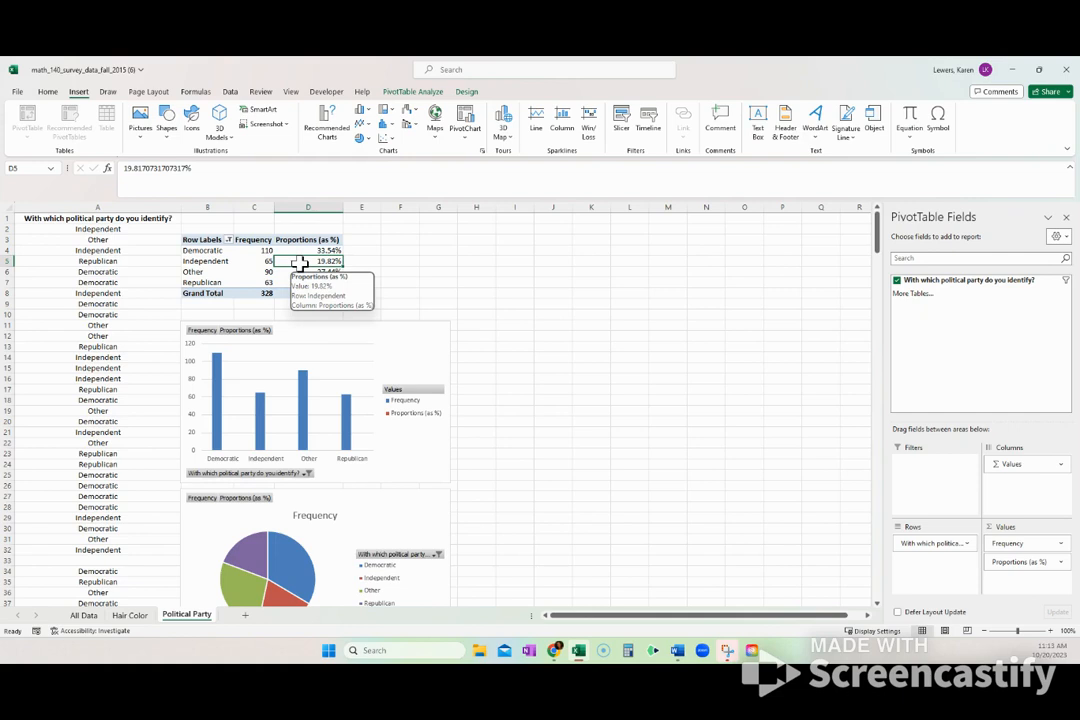